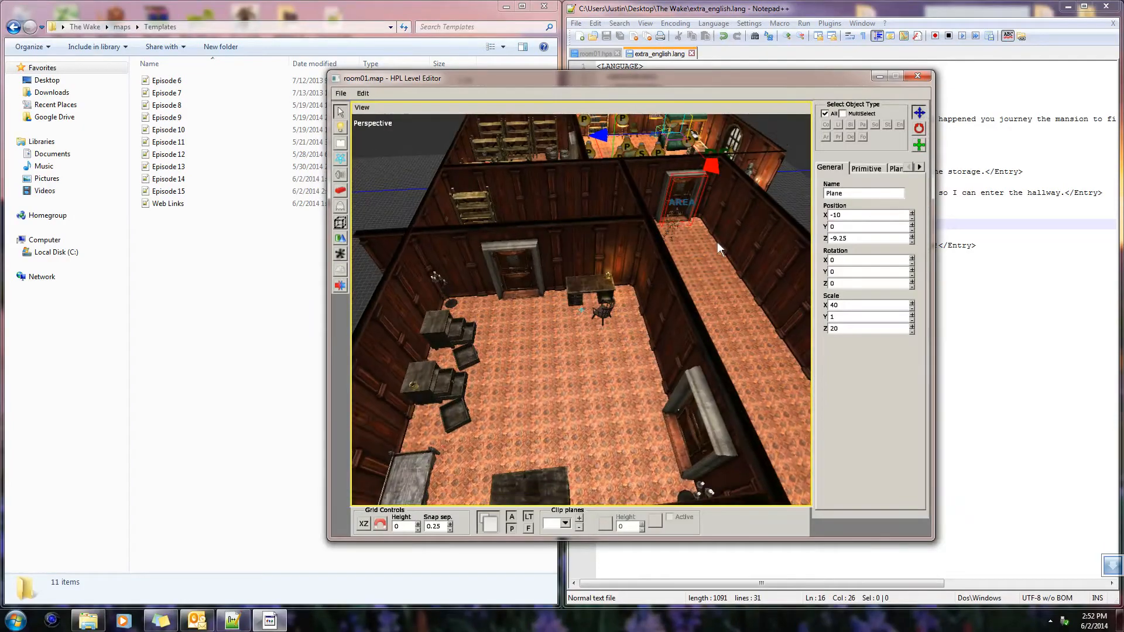
Look over the furnished rooms and the hallway of the map to find a bare stretch of wall beside a door
mouse_move(573, 373)
middle_mouse_down("alt")
mouse_move(728, 332)
mouse_move(619, 358)
mouse_move(518, 307)
mouse_move(595, 377)
mouse_move(606, 256)
mouse_move(567, 346)
mouse_move(466, 310)
mouse_move(468, 289)
mouse_move(536, 303)
mouse_move(512, 305)
mouse_move(512, 331)
mouse_move(493, 293)
mouse_move(615, 304)
mouse_move(652, 432)
mouse_move(686, 319)
mouse_move(431, 301)
mouse_move(385, 354)
mouse_move(420, 276)
mouse_move(599, 384)
mouse_move(567, 430)
mouse_move(467, 422)
mouse_move(644, 426)
mouse_move(550, 388)
mouse_move(557, 374)
mouse_move(724, 381)
mouse_move(588, 362)
mouse_move(706, 385)
mouse_move(543, 430)
mouse_move(610, 357)
mouse_move(609, 246)
mouse_move(617, 392)
mouse_move(644, 377)
mouse_move(656, 288)
mouse_move(741, 364)
mouse_move(591, 417)
mouse_move(679, 415)
mouse_move(309, 368)
mouse_move(609, 401)
mouse_move(443, 361)
mouse_move(402, 337)
mouse_move(376, 335)
mouse_move(377, 354)
mouse_move(594, 289)
mouse_move(561, 320)
mouse_move(551, 413)
mouse_move(650, 395)
mouse_move(610, 389)
mouse_move(596, 354)
middle_mouse_up("alt")
middle_click_drag(440, 338, 521, 388, "alt")
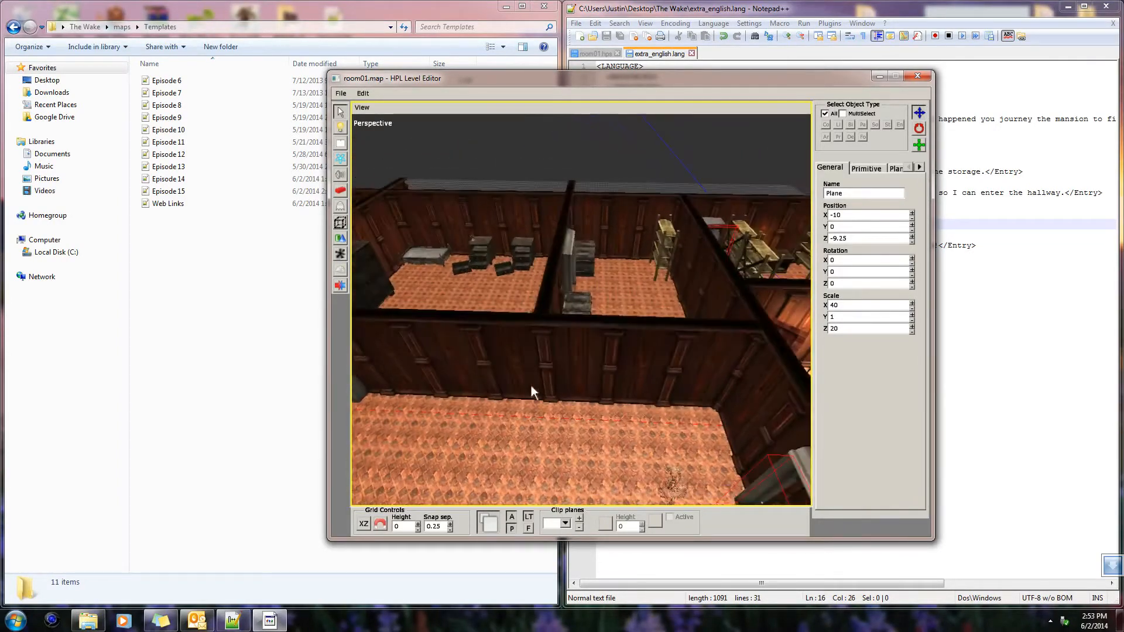
middle_click_drag(567, 351, 420, 293, "alt")
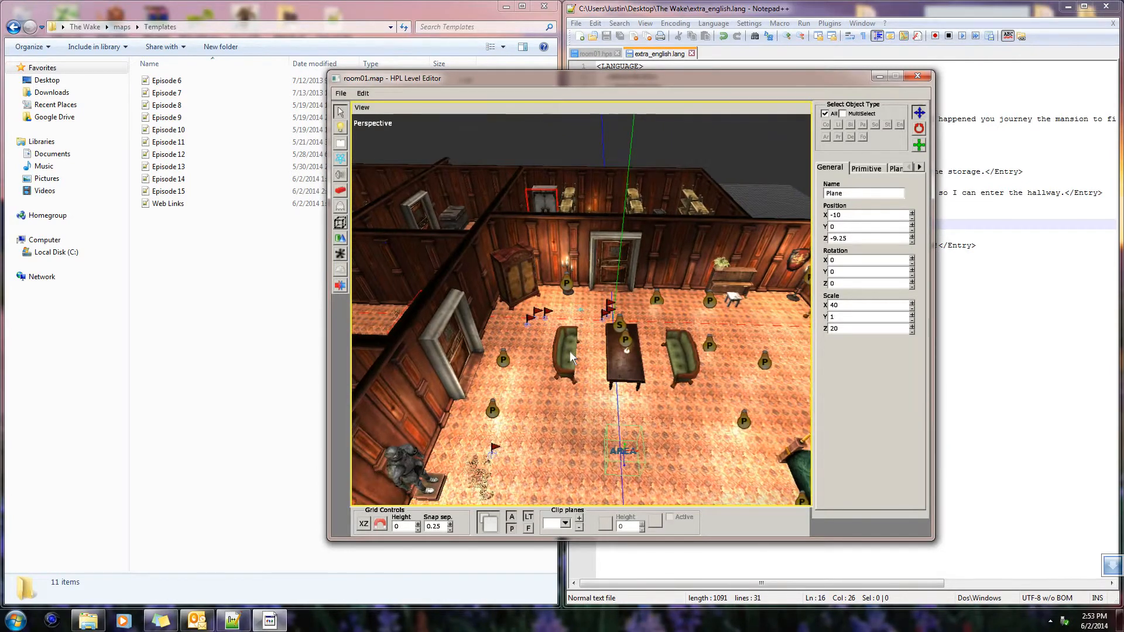
middle_click_drag(573, 355, 478, 321, "alt")
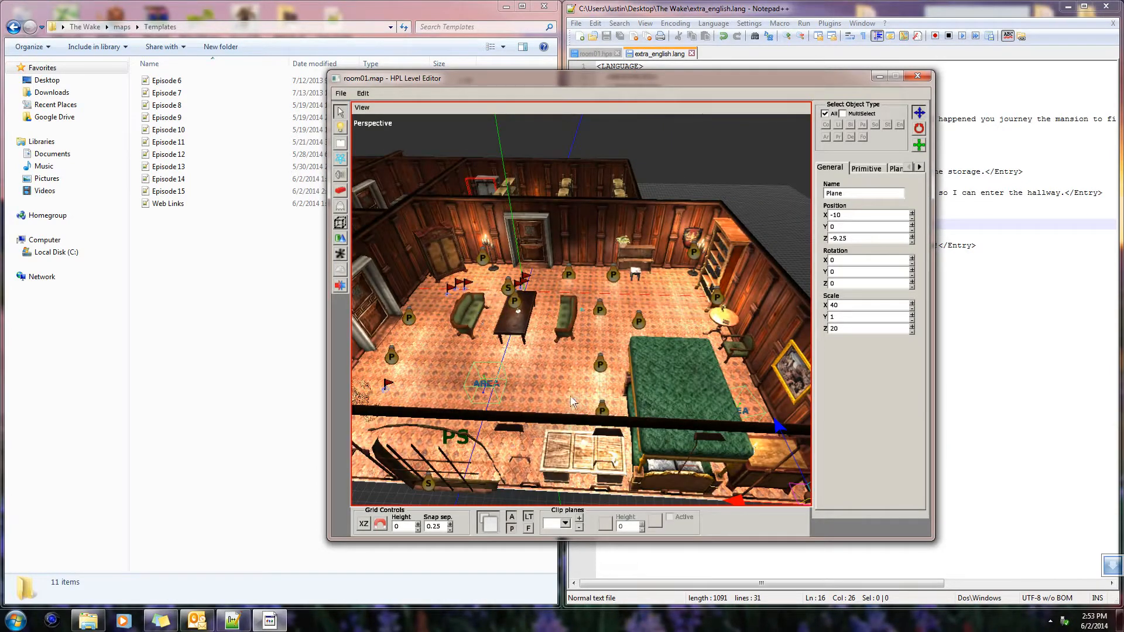
middle_click_drag(574, 373, 613, 380, "alt")
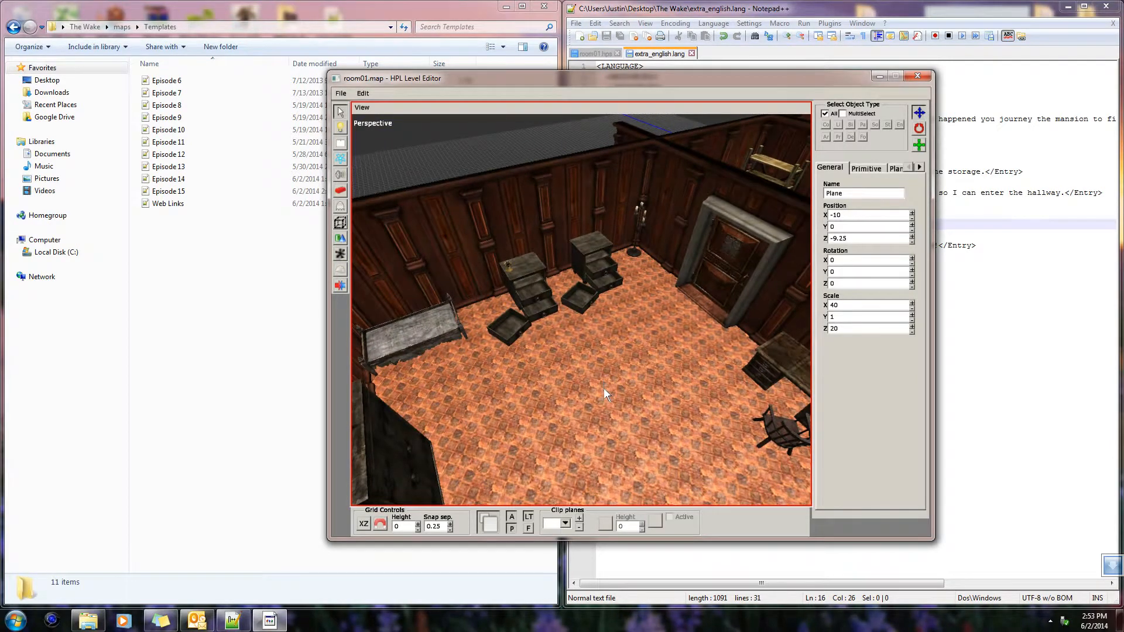
middle_click_drag(603, 396, 388, 334, "alt")
mouse_move(660, 324)
middle_mouse_down("alt")
mouse_move(332, 315)
mouse_move(356, 282)
mouse_move(458, 286)
mouse_move(431, 275)
mouse_move(606, 268)
mouse_move(748, 322)
mouse_move(732, 378)
mouse_move(644, 360)
mouse_move(694, 353)
mouse_move(501, 314)
mouse_move(584, 272)
mouse_move(549, 260)
mouse_move(655, 293)
mouse_move(529, 311)
mouse_move(609, 311)
mouse_move(608, 417)
mouse_move(605, 313)
mouse_move(589, 351)
mouse_move(501, 339)
mouse_move(503, 327)
mouse_move(415, 345)
mouse_move(563, 328)
mouse_move(482, 319)
mouse_move(608, 299)
mouse_move(624, 311)
mouse_move(755, 329)
mouse_move(641, 300)
mouse_move(697, 288)
mouse_move(655, 291)
mouse_move(603, 324)
mouse_move(676, 270)
mouse_move(609, 276)
mouse_move(644, 269)
mouse_move(651, 300)
mouse_move(616, 293)
mouse_move(597, 316)
mouse_move(648, 270)
mouse_move(661, 299)
mouse_move(544, 294)
mouse_move(636, 272)
mouse_move(633, 343)
mouse_move(652, 332)
mouse_move(645, 364)
mouse_move(709, 370)
mouse_move(647, 364)
mouse_move(543, 377)
mouse_move(512, 419)
mouse_move(651, 316)
mouse_move(432, 305)
mouse_move(535, 315)
mouse_move(595, 392)
mouse_move(680, 366)
mouse_move(697, 338)
mouse_move(736, 339)
mouse_move(490, 377)
mouse_move(505, 331)
mouse_move(720, 343)
mouse_move(632, 314)
mouse_move(517, 317)
mouse_move(648, 361)
mouse_move(517, 349)
mouse_move(550, 331)
mouse_move(640, 336)
mouse_move(584, 248)
mouse_move(705, 338)
mouse_move(568, 296)
mouse_move(369, 338)
mouse_move(637, 391)
mouse_move(694, 375)
mouse_move(717, 312)
mouse_move(649, 407)
mouse_move(754, 419)
mouse_move(583, 302)
mouse_move(567, 327)
mouse_move(639, 317)
mouse_move(427, 338)
mouse_move(629, 344)
mouse_move(695, 320)
mouse_move(683, 411)
mouse_move(625, 280)
mouse_move(403, 332)
mouse_move(578, 335)
mouse_move(300, 314)
mouse_move(404, 319)
mouse_move(702, 264)
mouse_move(683, 315)
mouse_move(449, 269)
mouse_move(542, 280)
mouse_move(459, 295)
mouse_move(792, 352)
mouse_move(642, 273)
mouse_move(749, 300)
mouse_move(721, 311)
mouse_move(532, 287)
mouse_move(628, 261)
mouse_move(661, 290)
mouse_move(714, 288)
mouse_move(654, 340)
mouse_move(563, 323)
mouse_move(525, 371)
mouse_move(549, 360)
mouse_move(571, 266)
mouse_move(544, 340)
mouse_move(582, 339)
middle_mouse_up("alt")
Place the chair_metal entity from the furniture category against the wall beside the door, with a Y rotation of -735
left_click(339, 207)
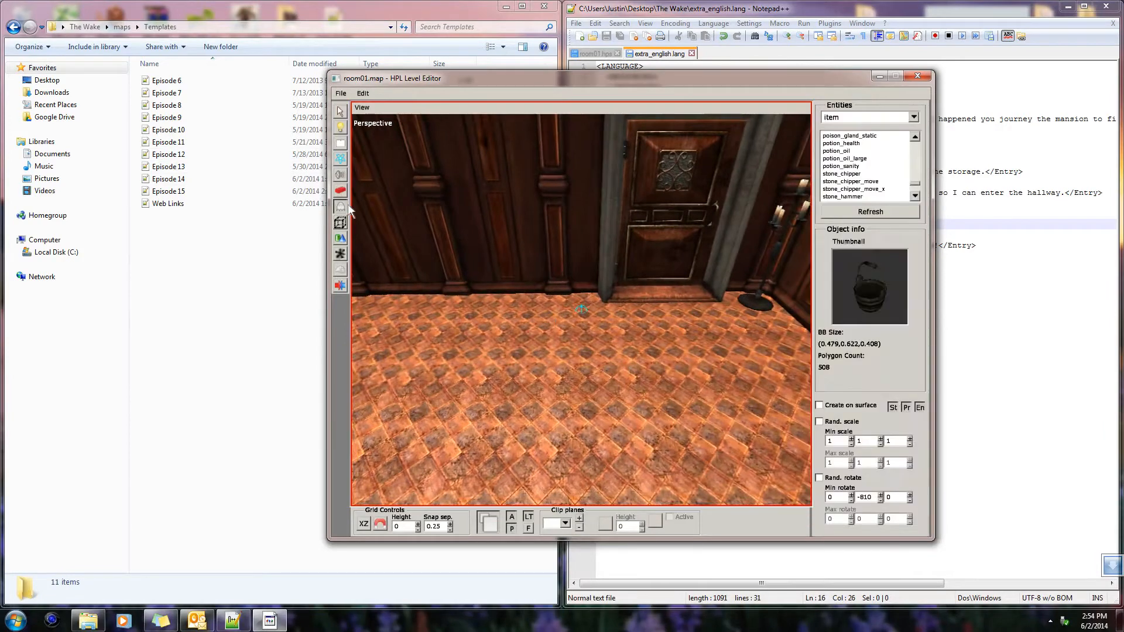
left_click(913, 117)
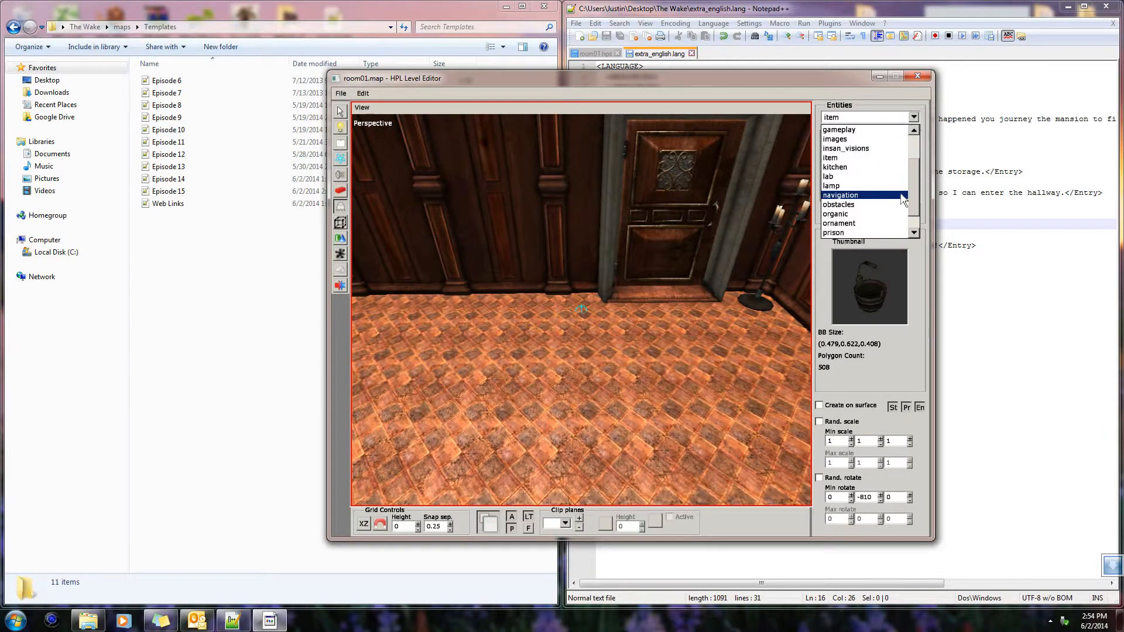
left_click(860, 171)
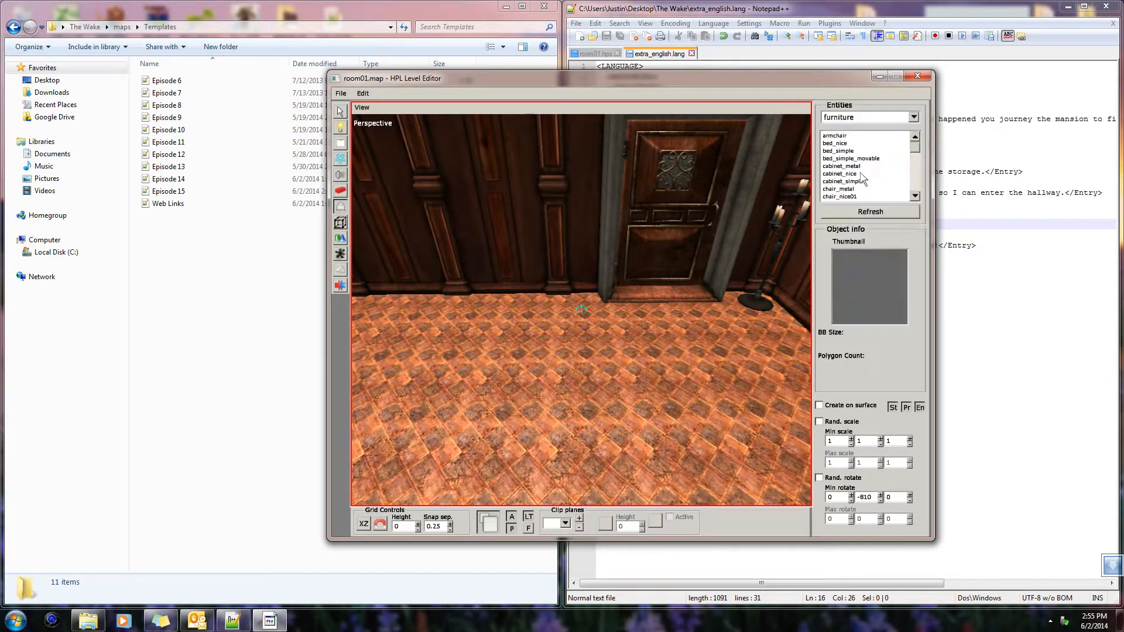
left_click(864, 174)
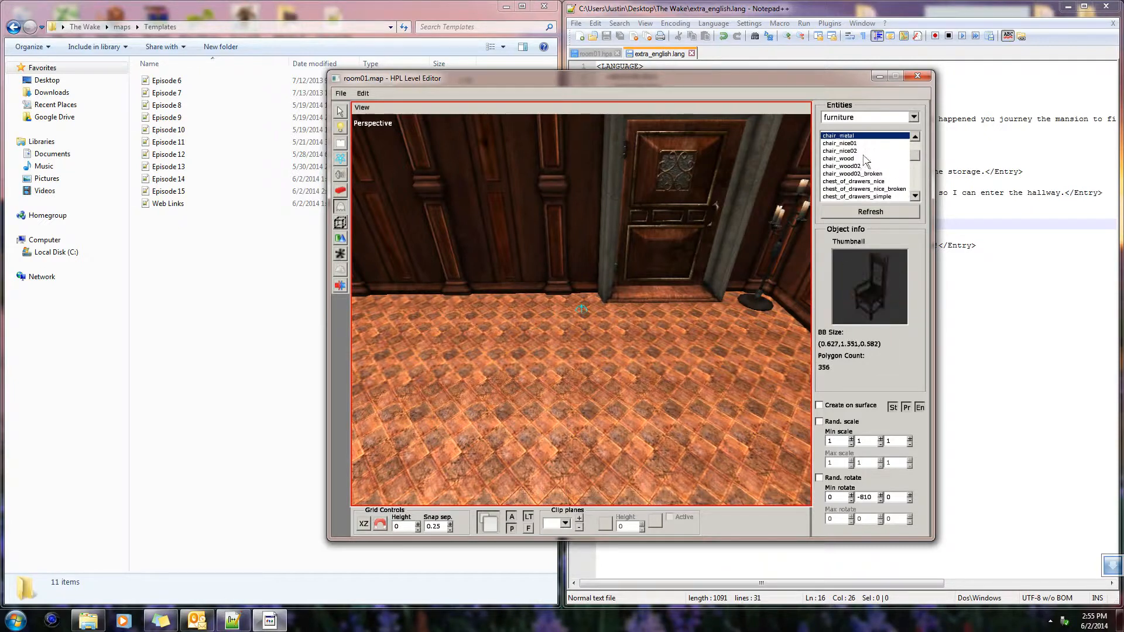
middle_click_drag(577, 326, 612, 357, "alt")
left_click(613, 357)
scroll(685, 357, "up", 3)
middle_click_drag(685, 357, 504, 362, "alt")
left_click(640, 346)
key("ctrl+z")
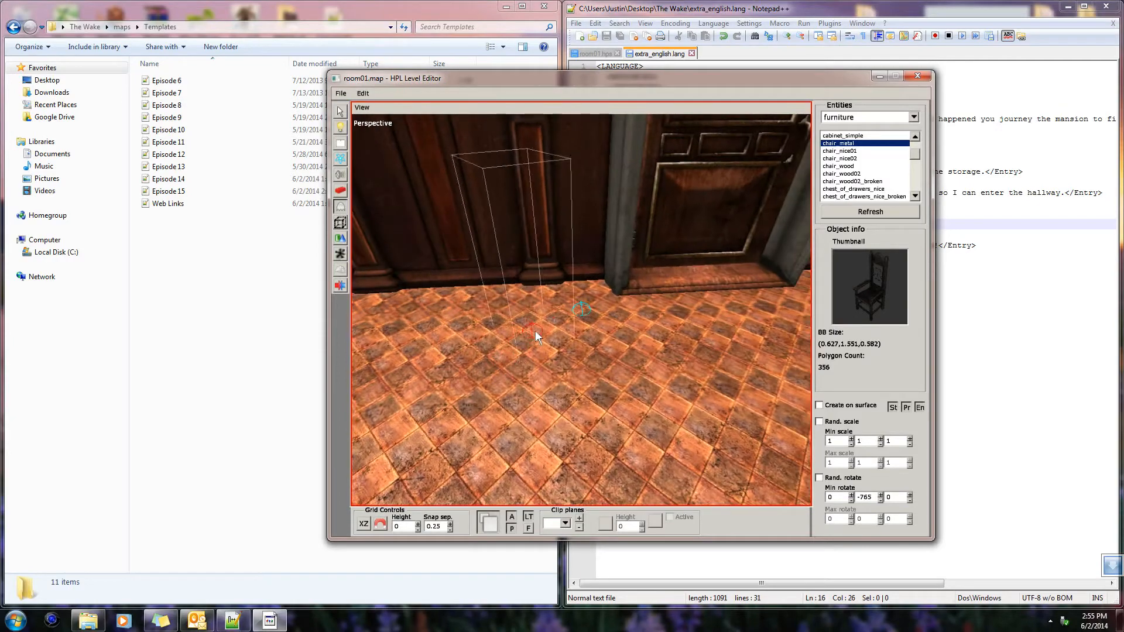
left_click(577, 314)
Place the table_metal_small furniture entity against the wall next to the metal chair, with a Y rotation of -720
middle_click_drag(743, 370, 906, 204, "alt")
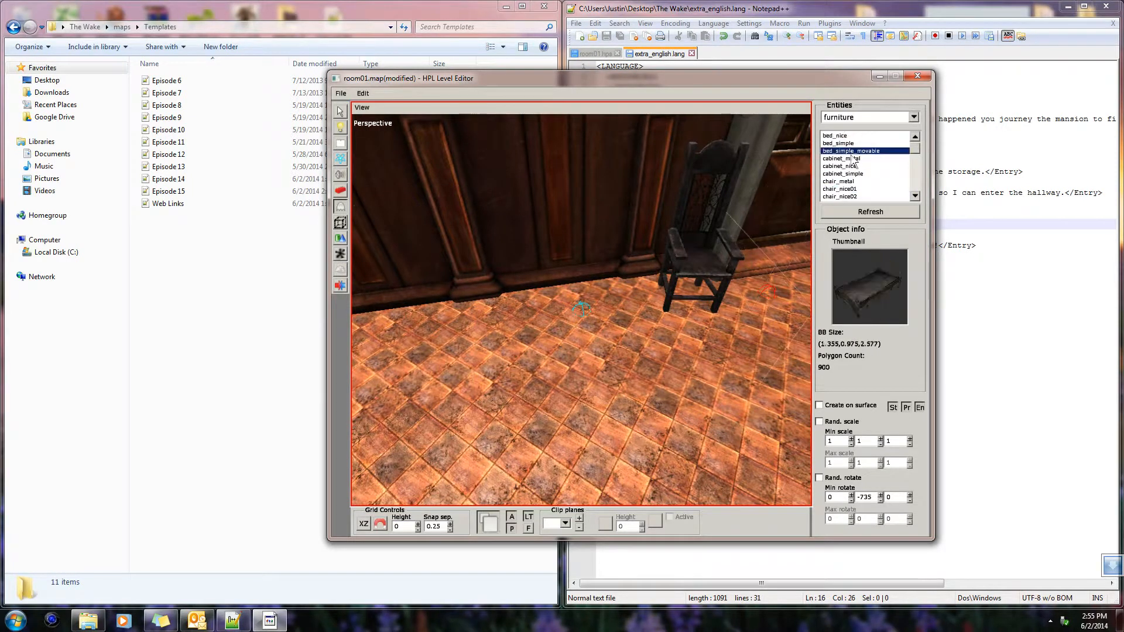
scroll(853, 168, "up", 3)
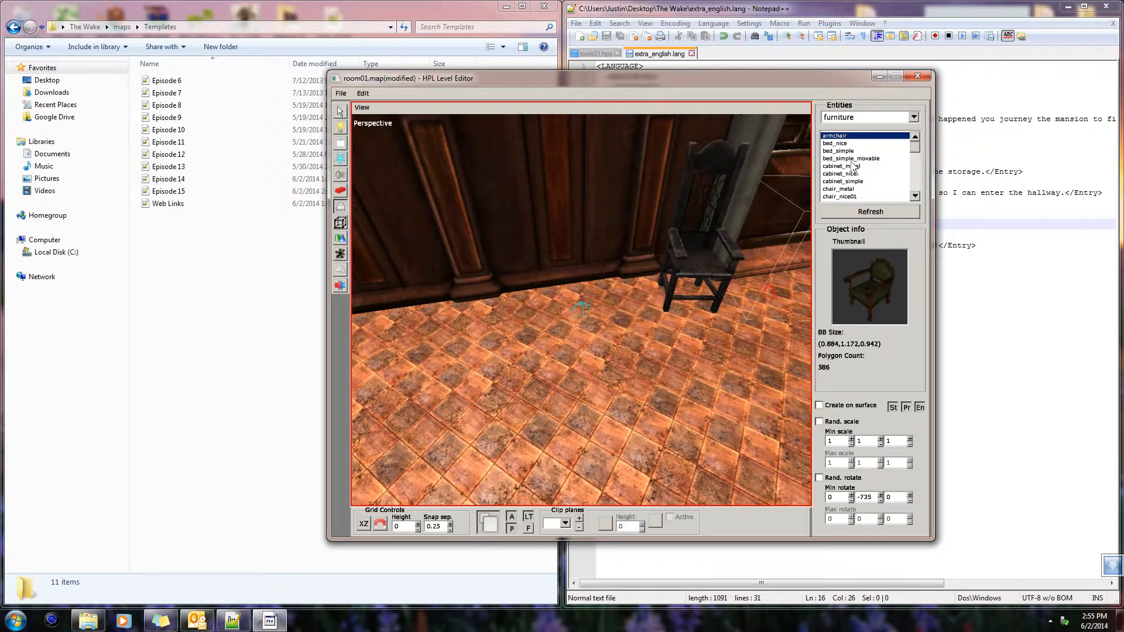
scroll(854, 167, "down", 4)
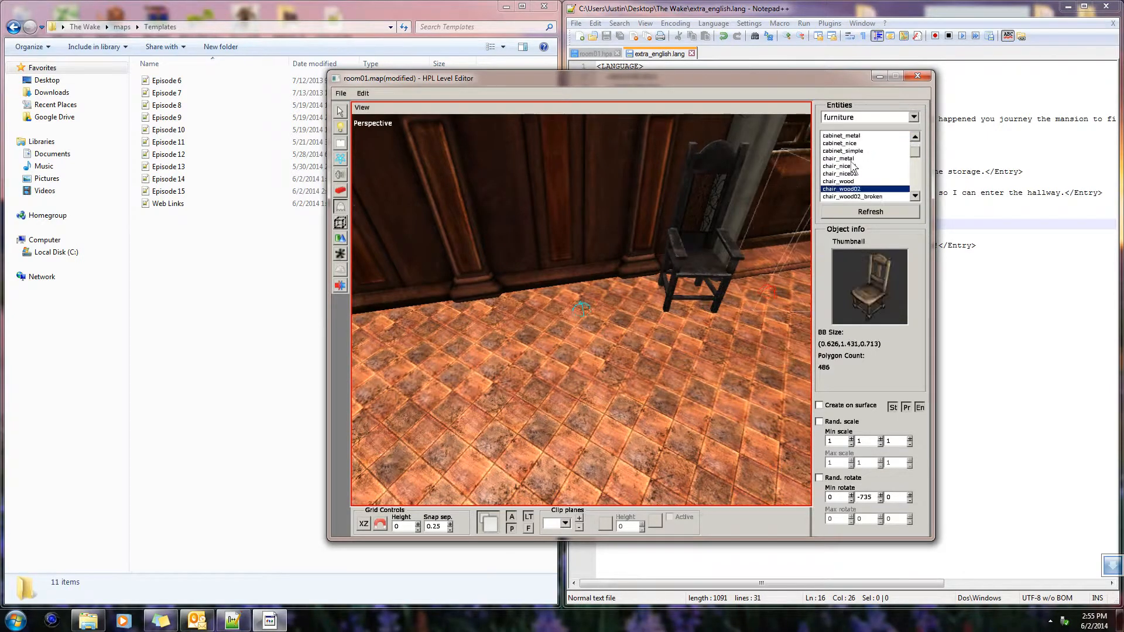
scroll(854, 168, "down", 2)
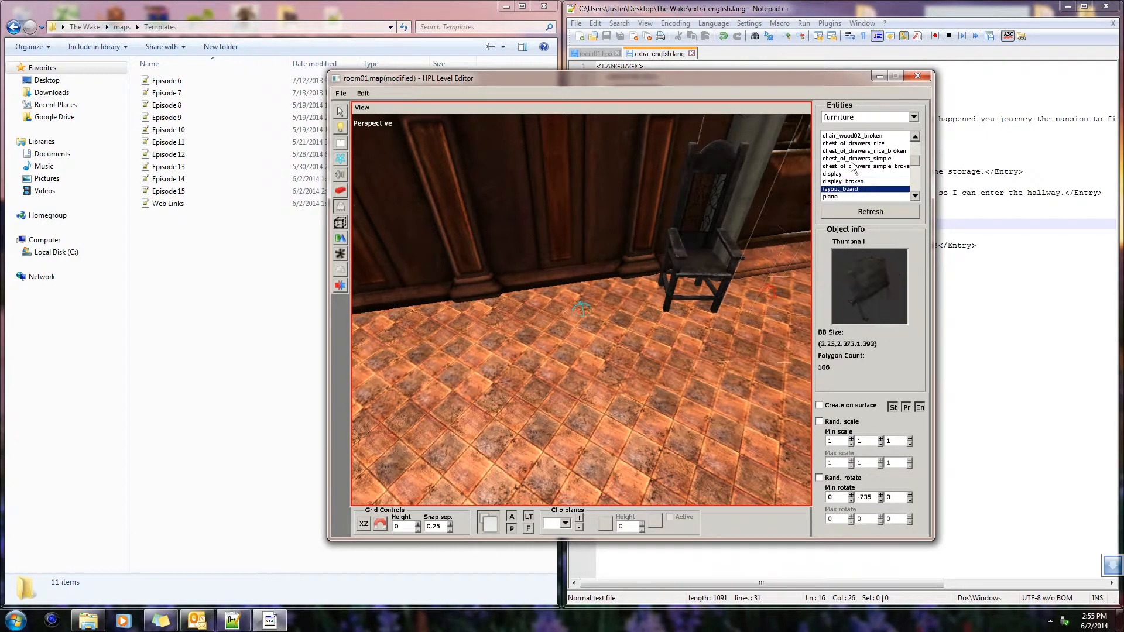
scroll(853, 168, "up", 1)
scroll(853, 168, "down", 1)
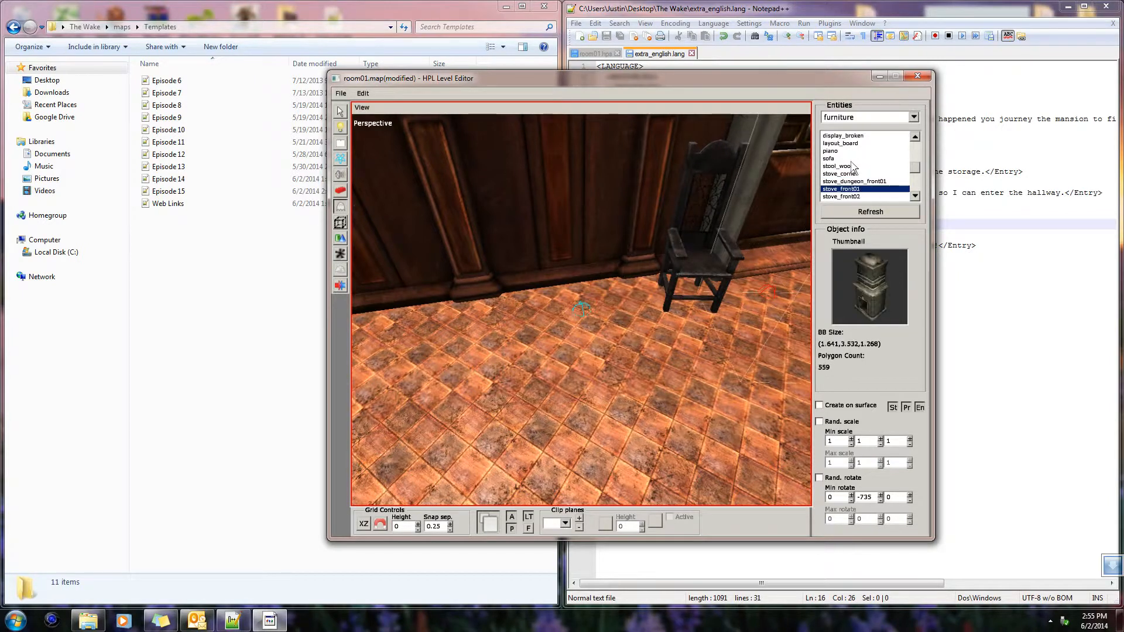
scroll(854, 168, "down", 1)
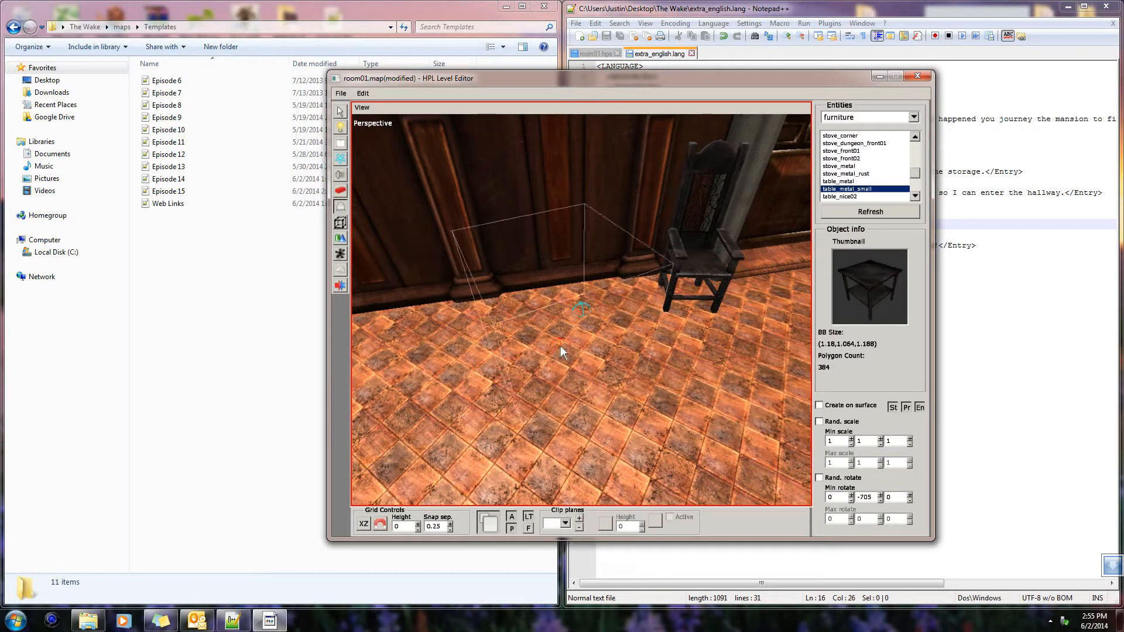
left_click(572, 319)
middle_click_drag(571, 319, 784, 260)
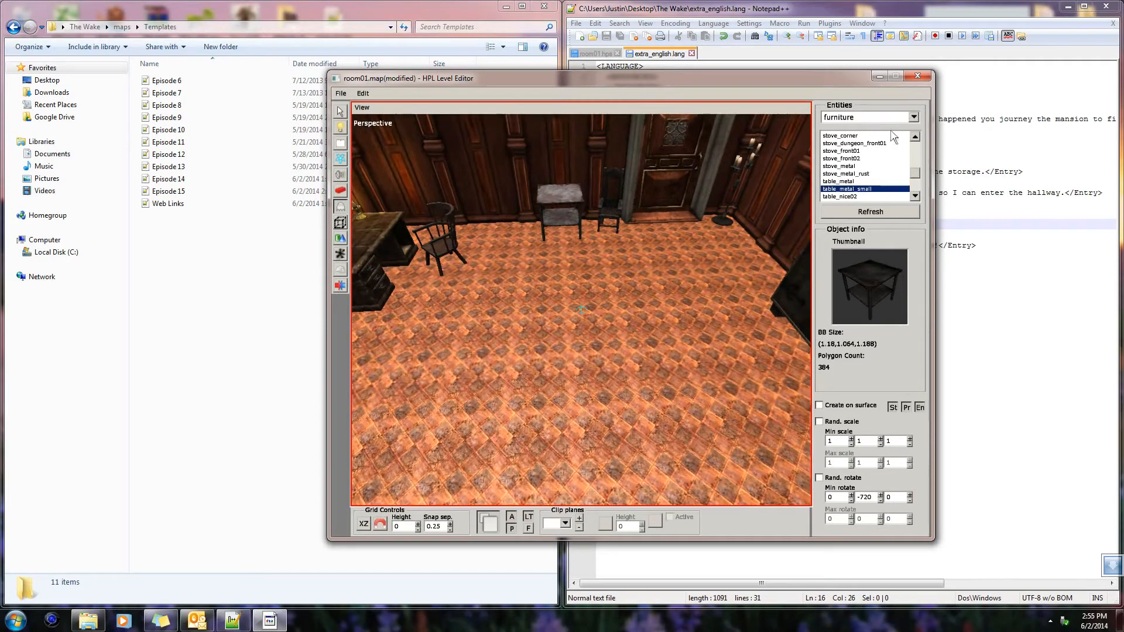
Search the entity categories for more room decoration and examine the decals set
left_click(913, 117)
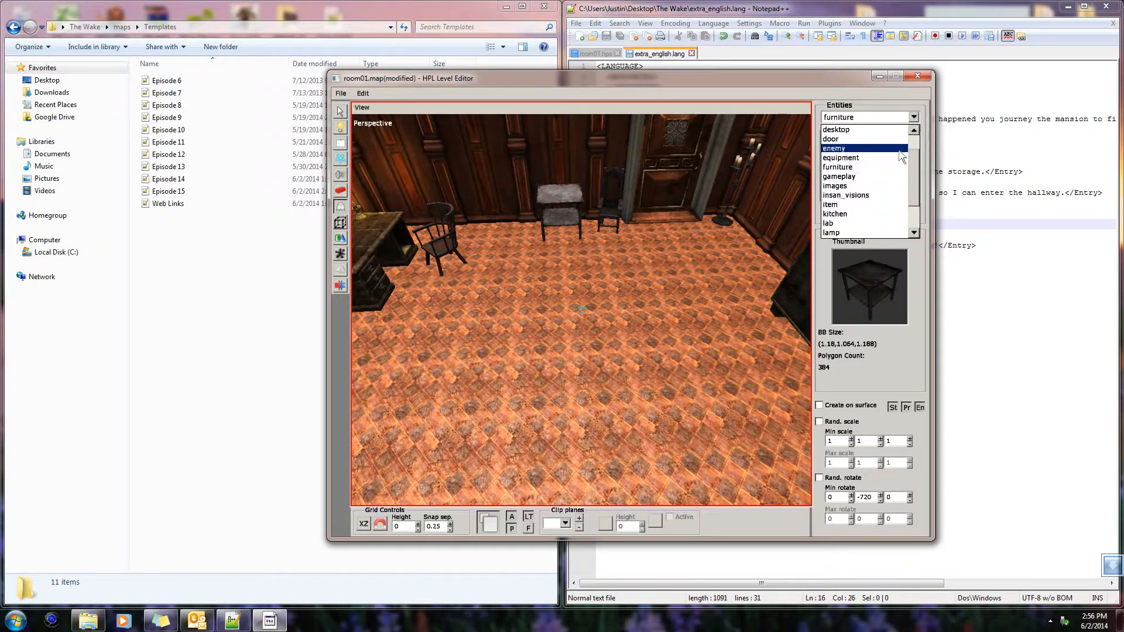
scroll(886, 220, "down", 3)
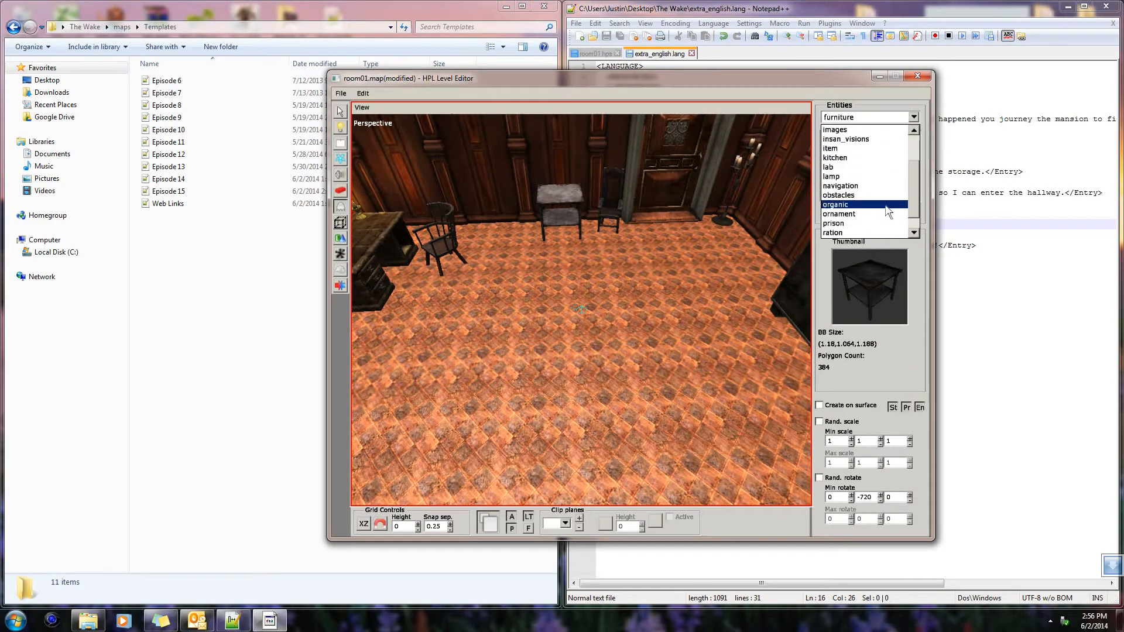
scroll(869, 219, "up", 1)
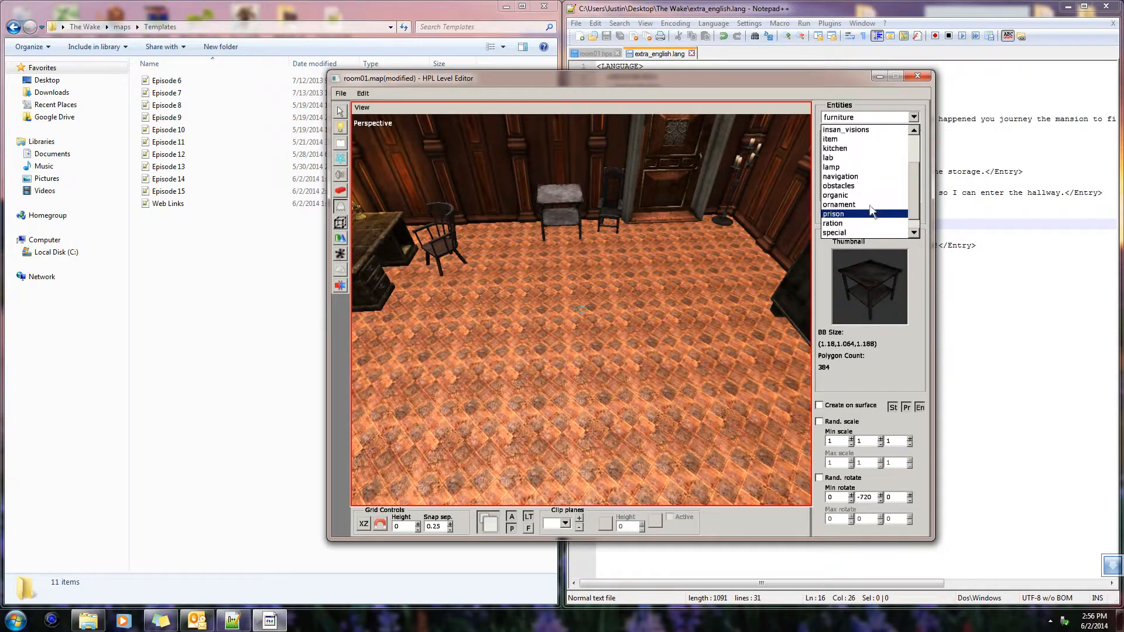
scroll(872, 211, "up", 4)
scroll(872, 215, "up", 3)
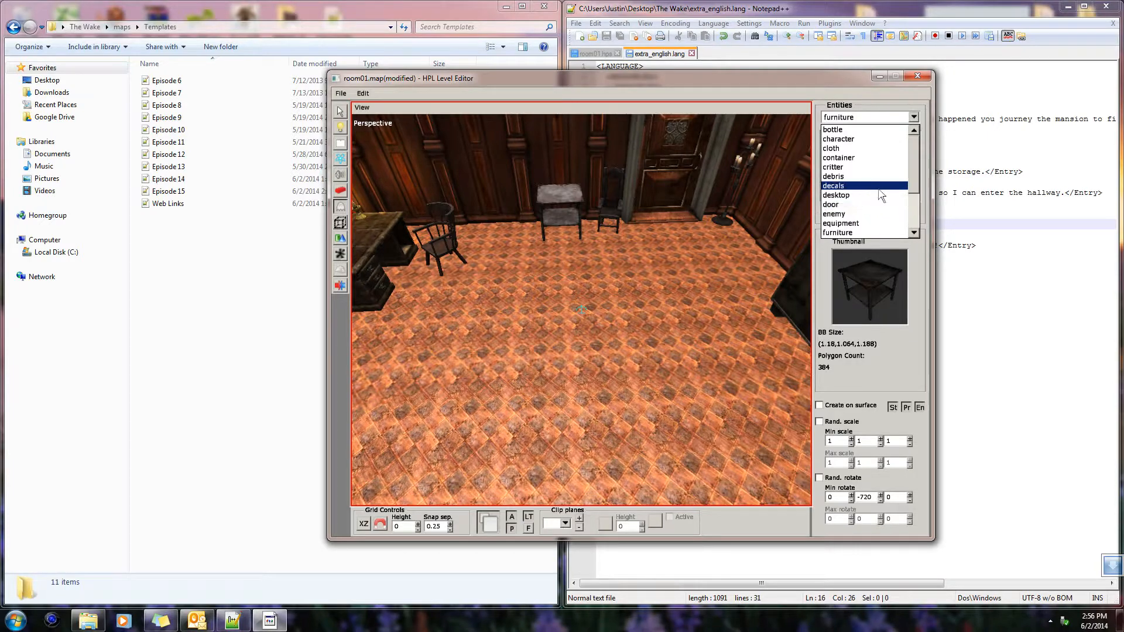
left_click(881, 187)
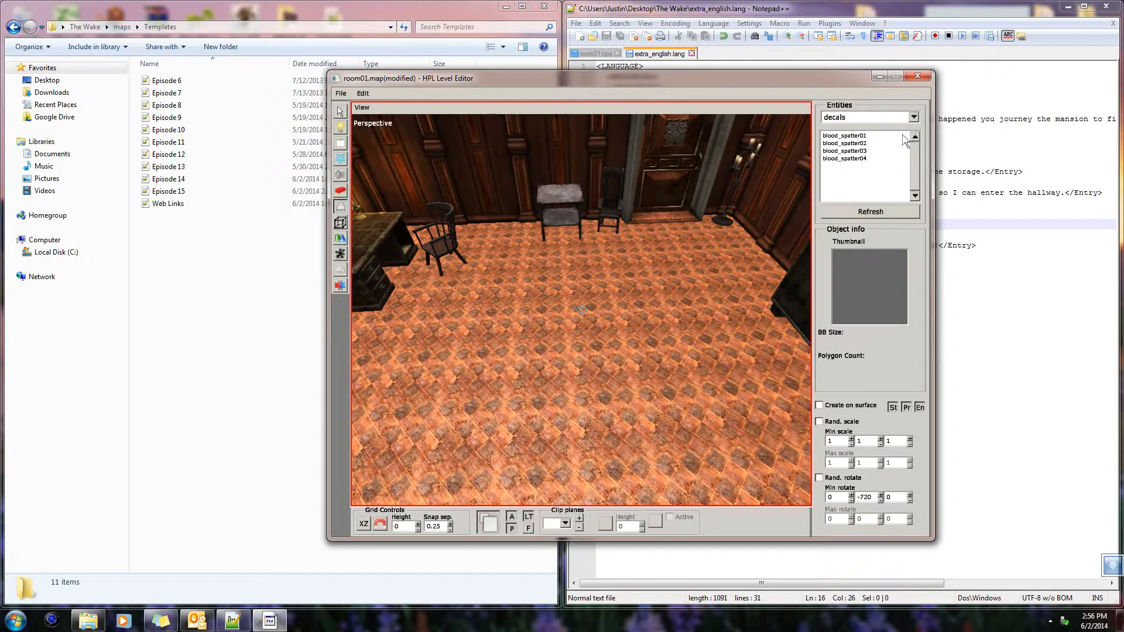
Examine the special entity category through to the end of its list
left_click(913, 118)
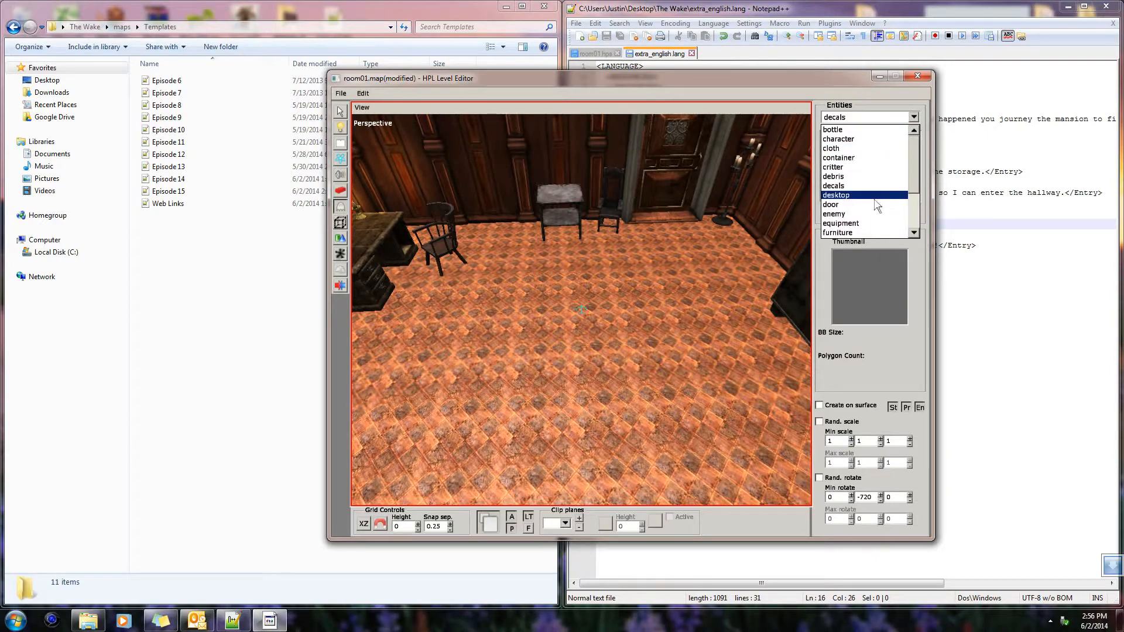
scroll(876, 209, "down", 1)
scroll(873, 217, "down", 1)
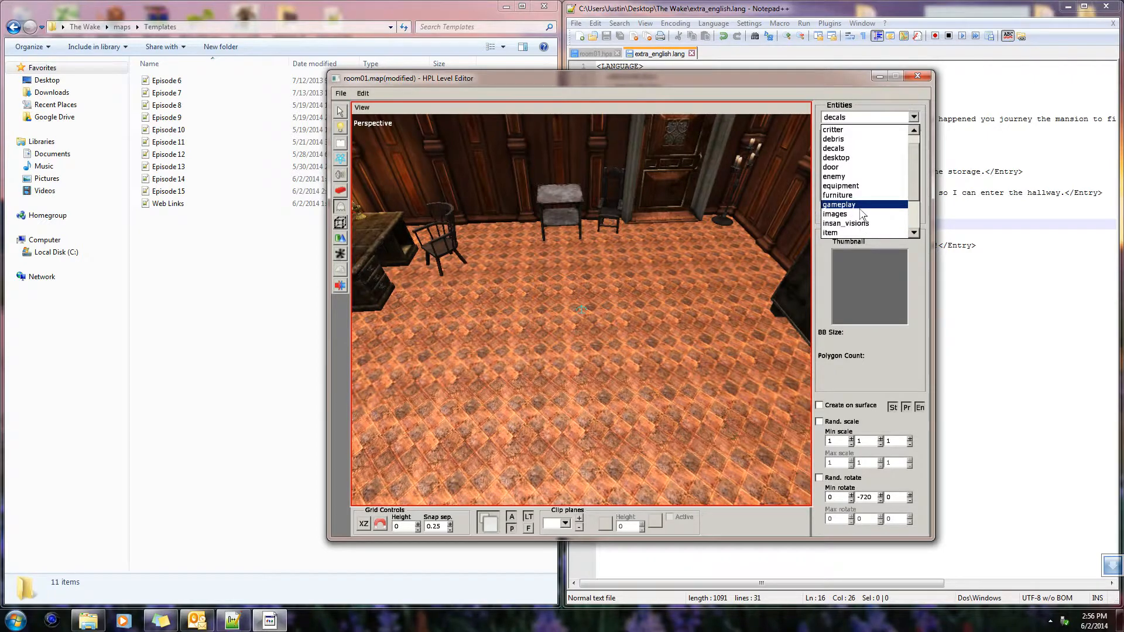
scroll(866, 218, "down", 1)
scroll(867, 221, "down", 5)
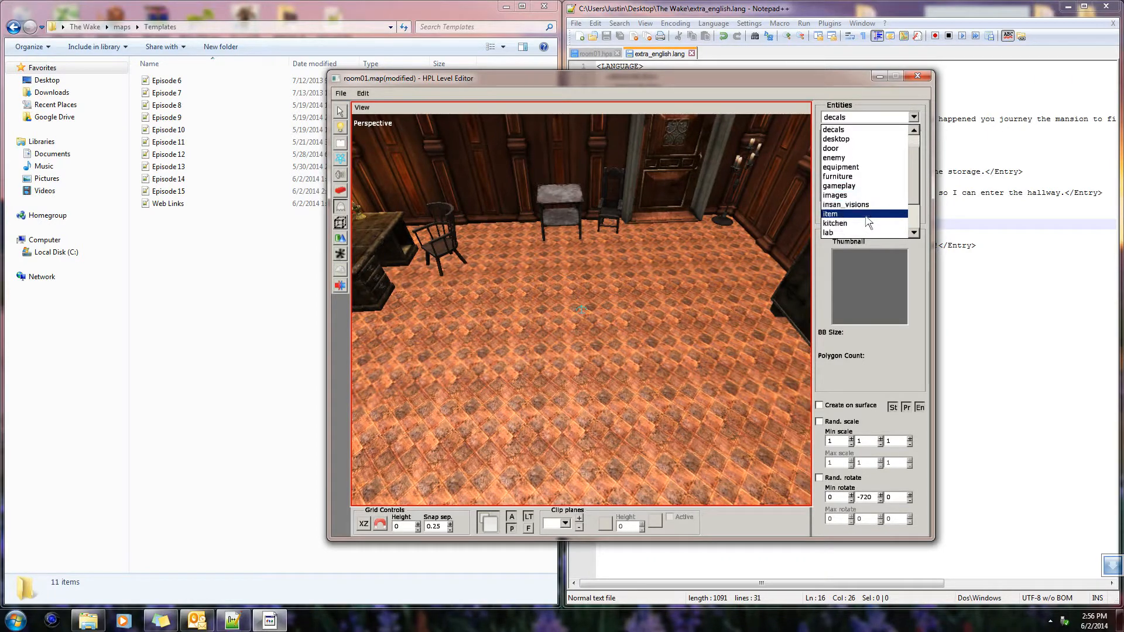
scroll(868, 222, "down", 2)
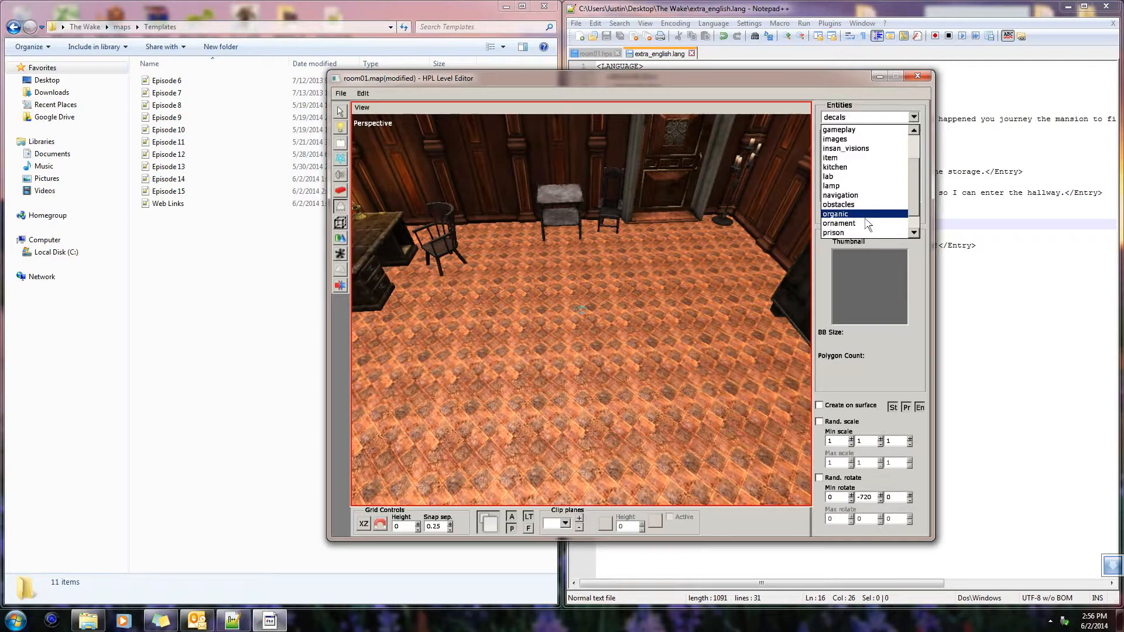
scroll(867, 223, "down", 6)
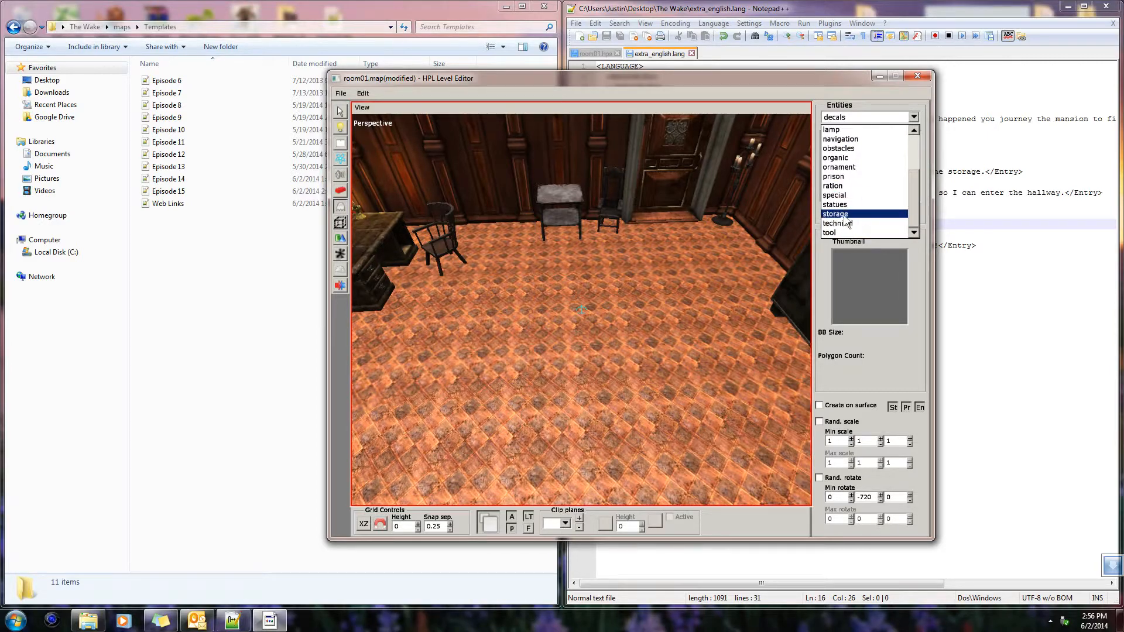
left_click(835, 195)
scroll(872, 158, "down", 10)
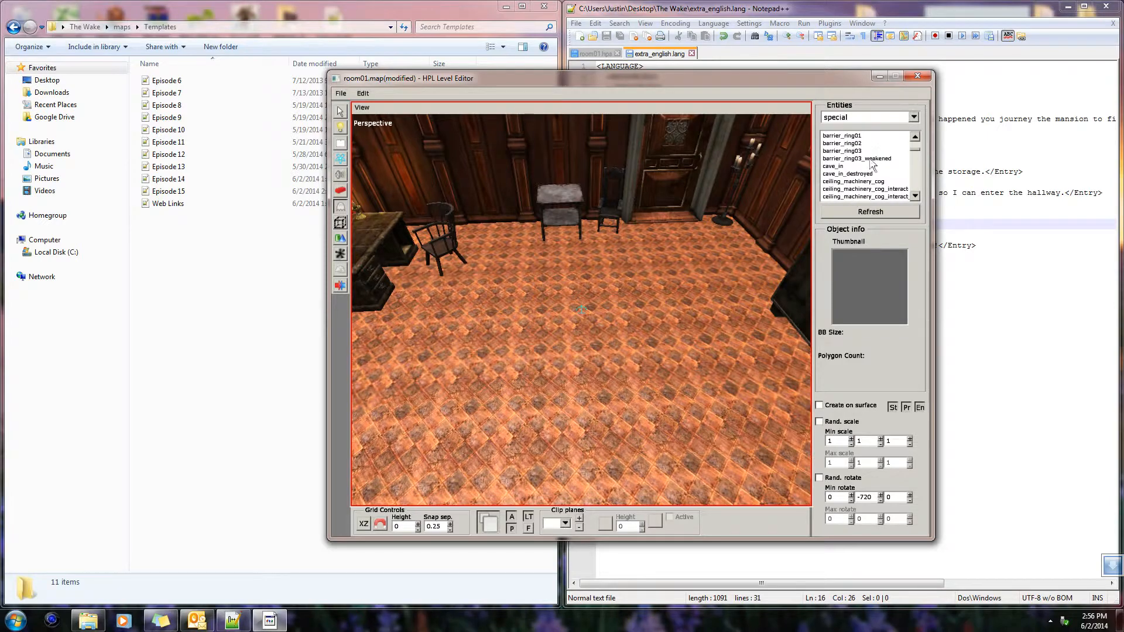
scroll(869, 171, "down", 15)
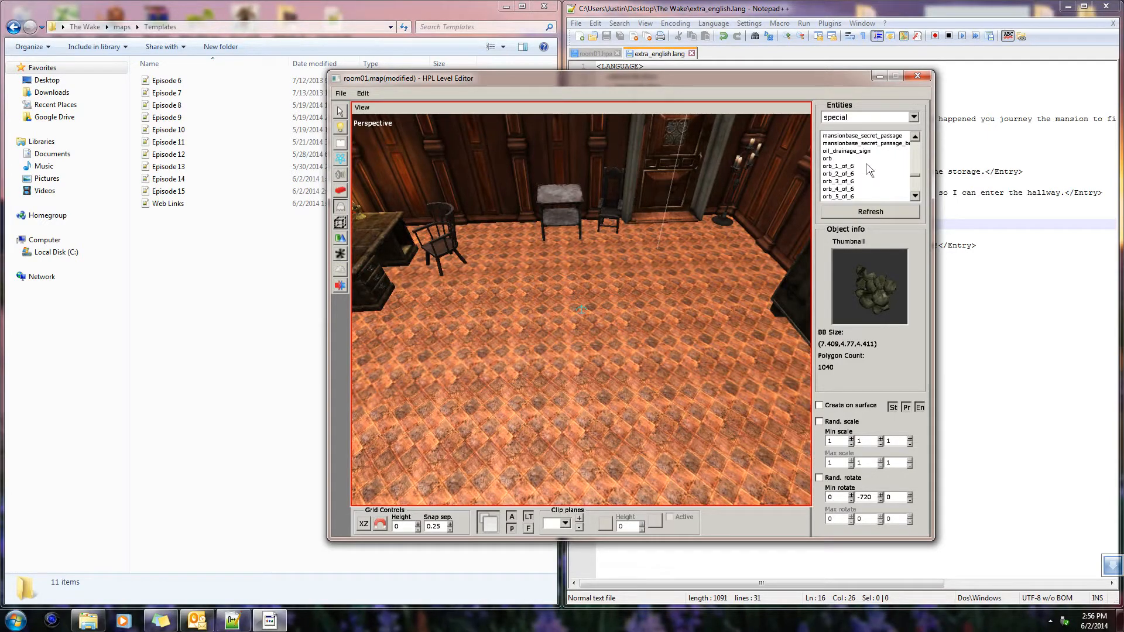
Examine the ration and prison entity categories for room decoration
left_click(914, 119)
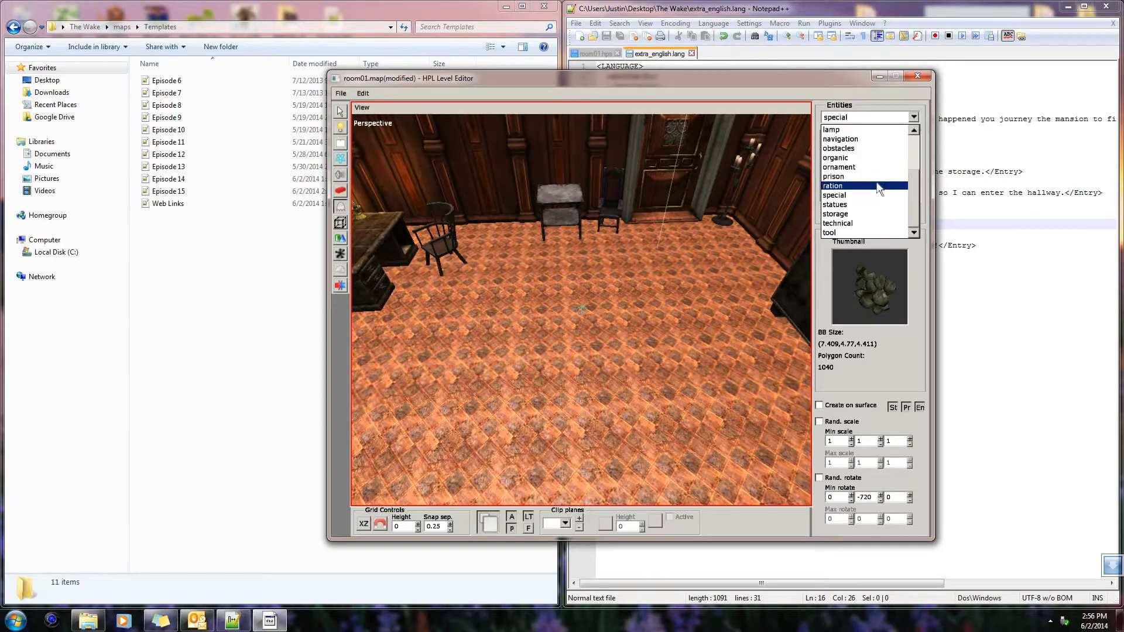
left_click(843, 195)
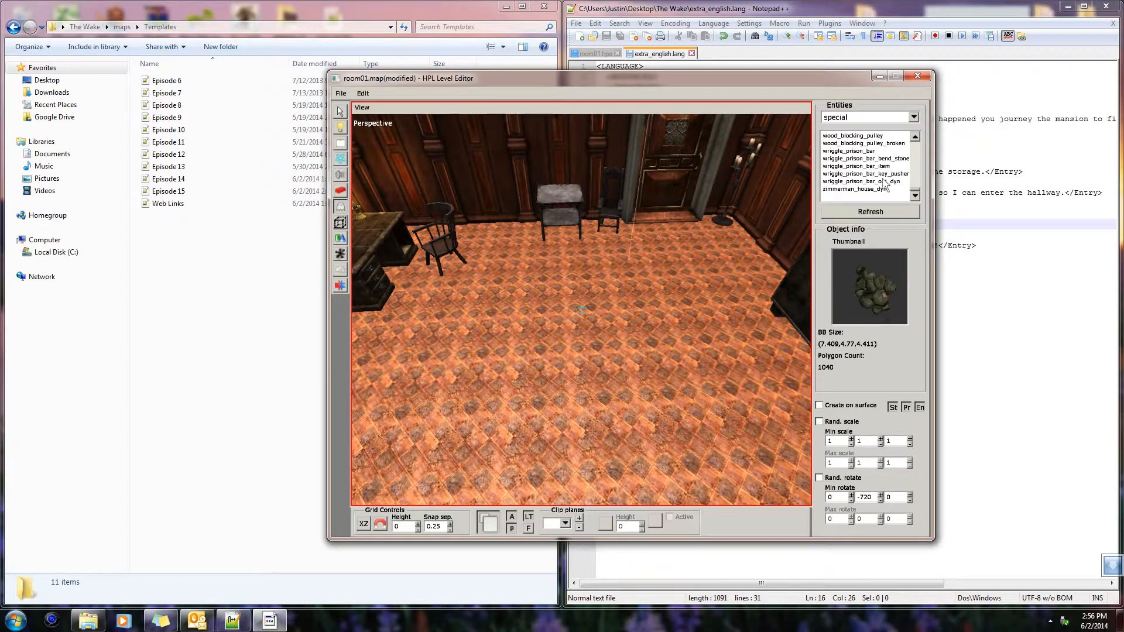
left_click(911, 118)
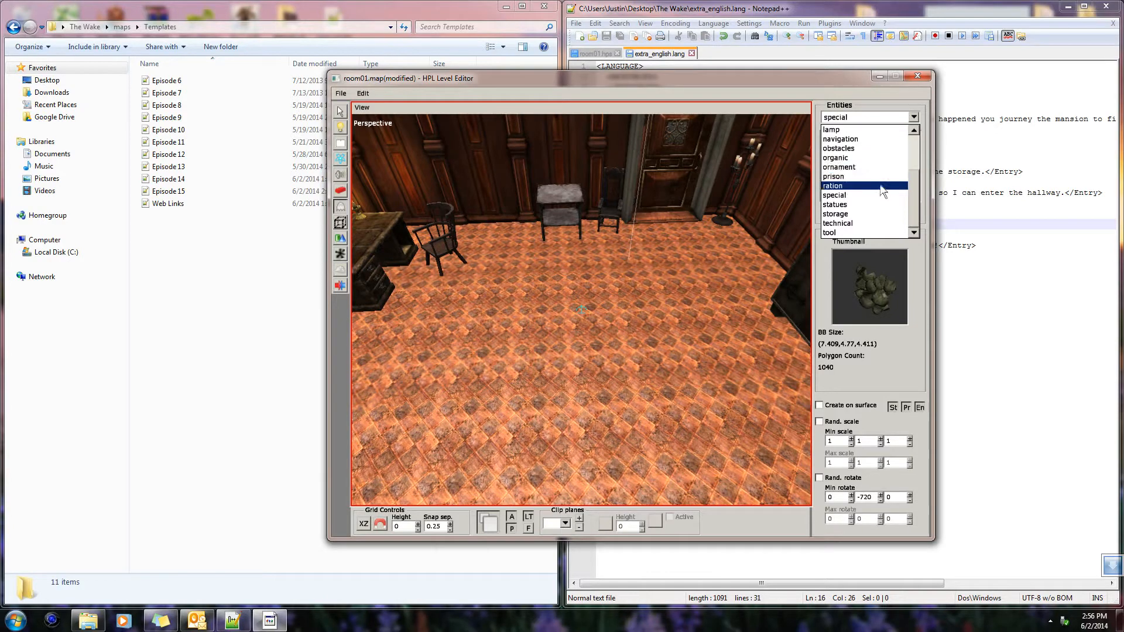
left_click(886, 143)
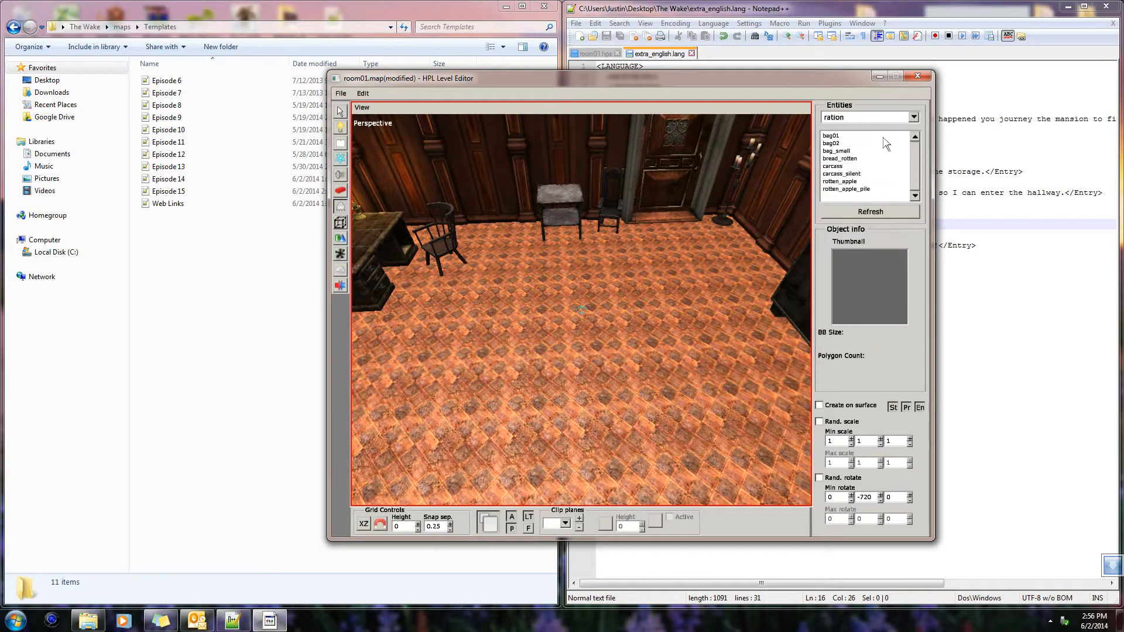
left_click(913, 118)
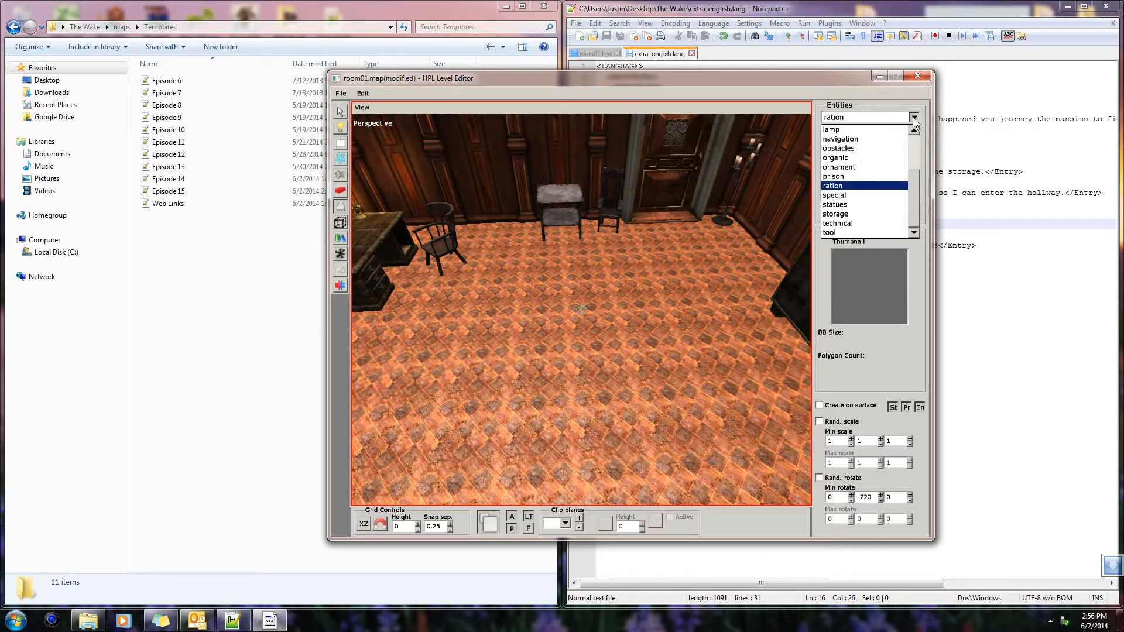
left_click(881, 178)
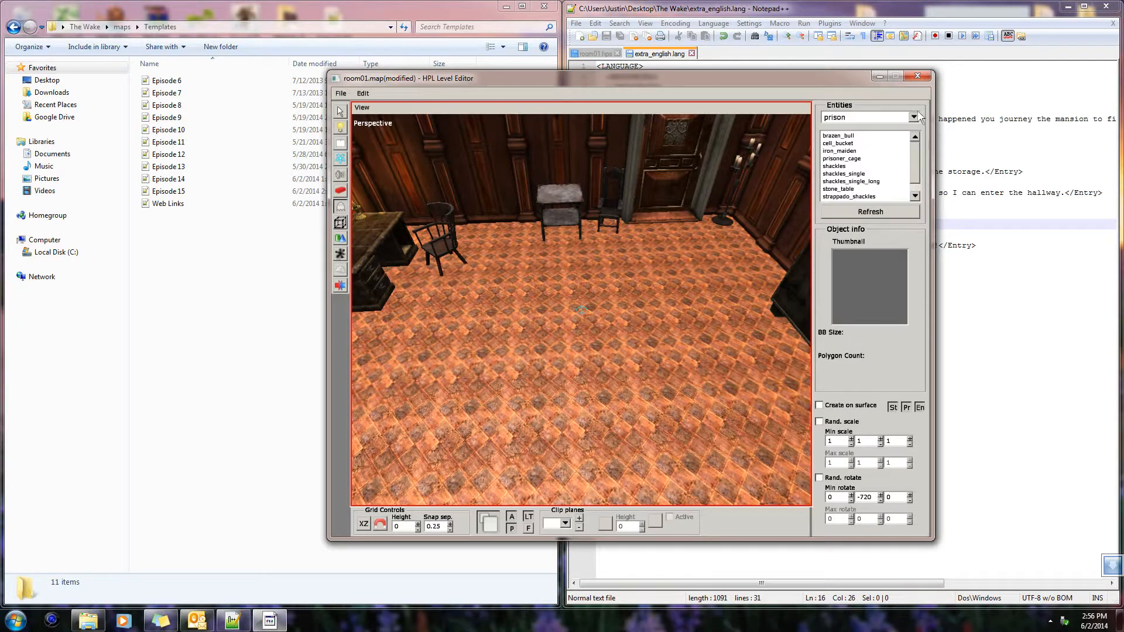
Look through the banners in the ornament entity category and choose banner_short01_broken
left_click(914, 118)
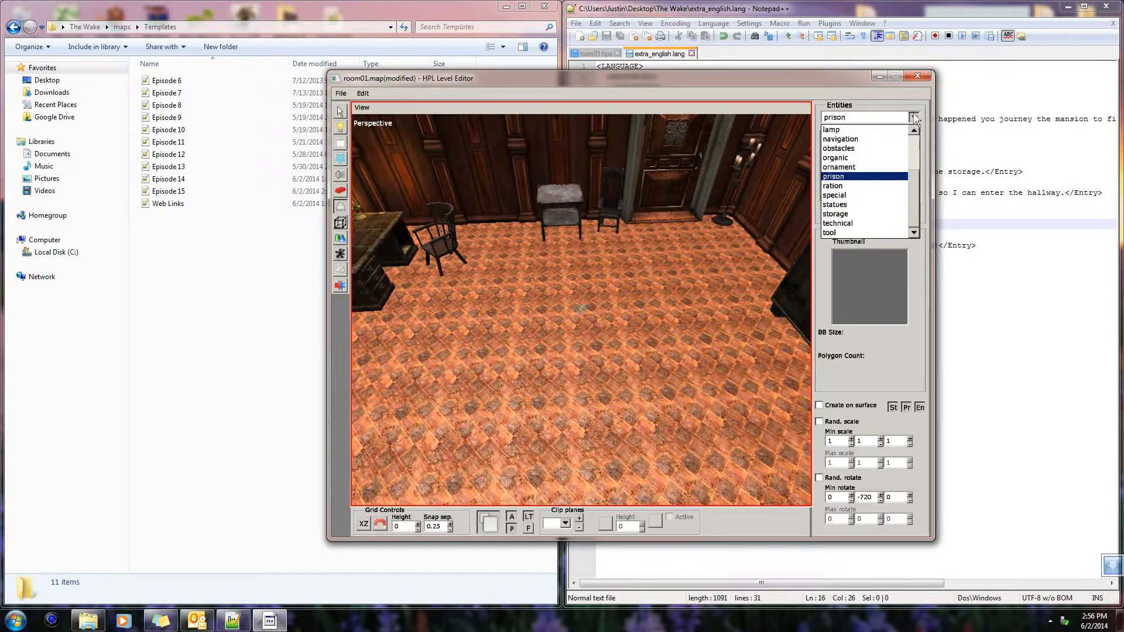
left_click(846, 168)
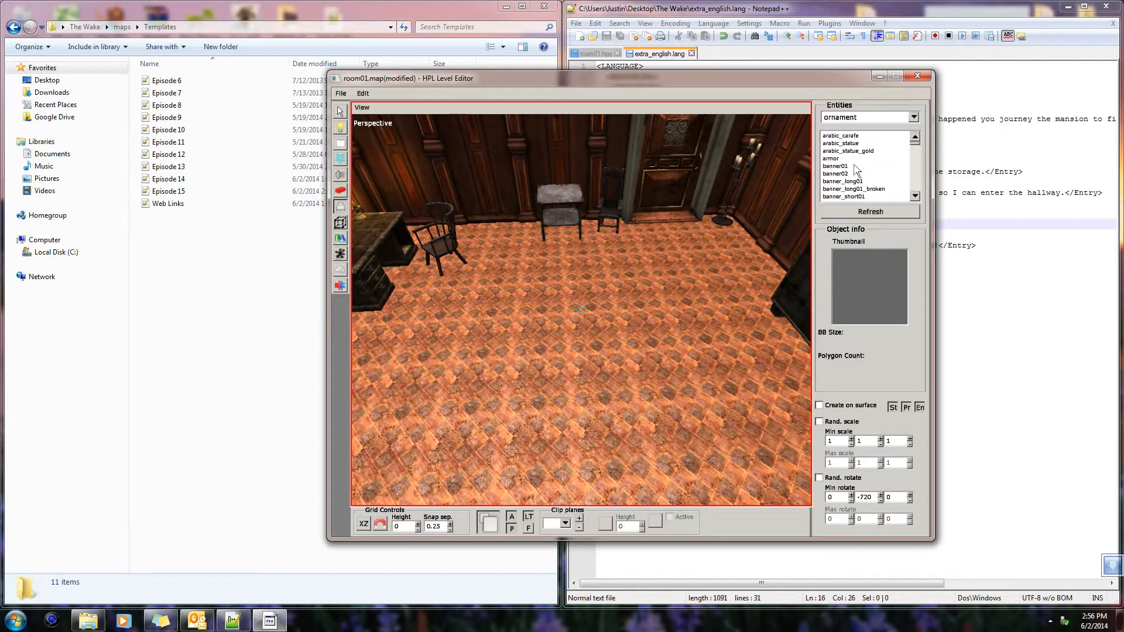
left_click(884, 174)
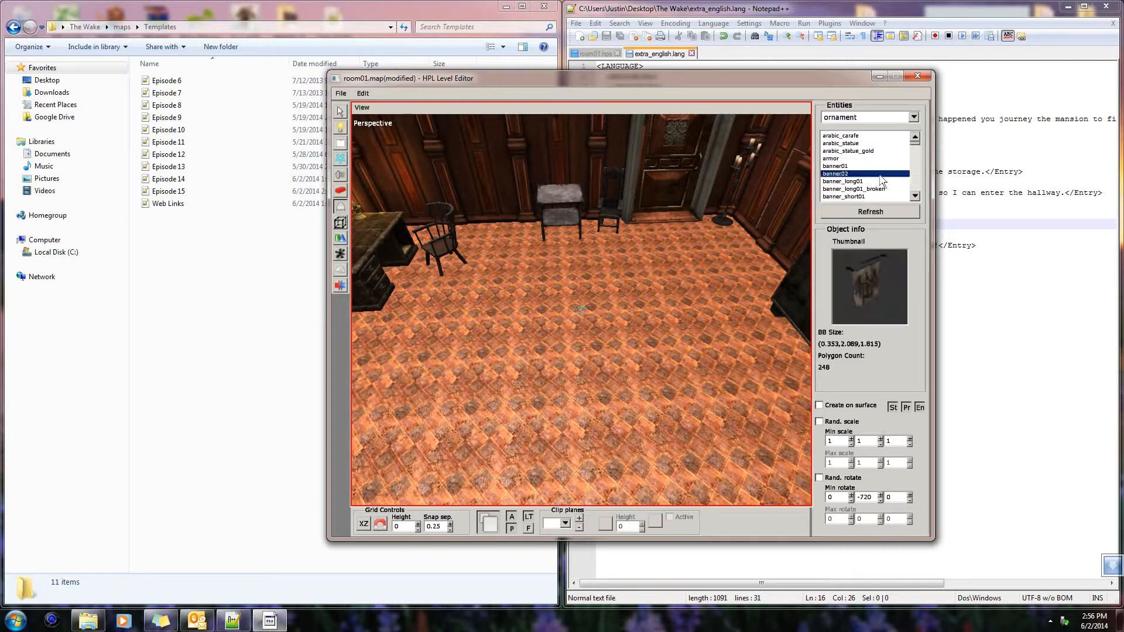
key("Down")
key("Down")
key("Down")
key("Down")
key("Down")
key("Down")
key("Down")
key("Down")
key("Down")
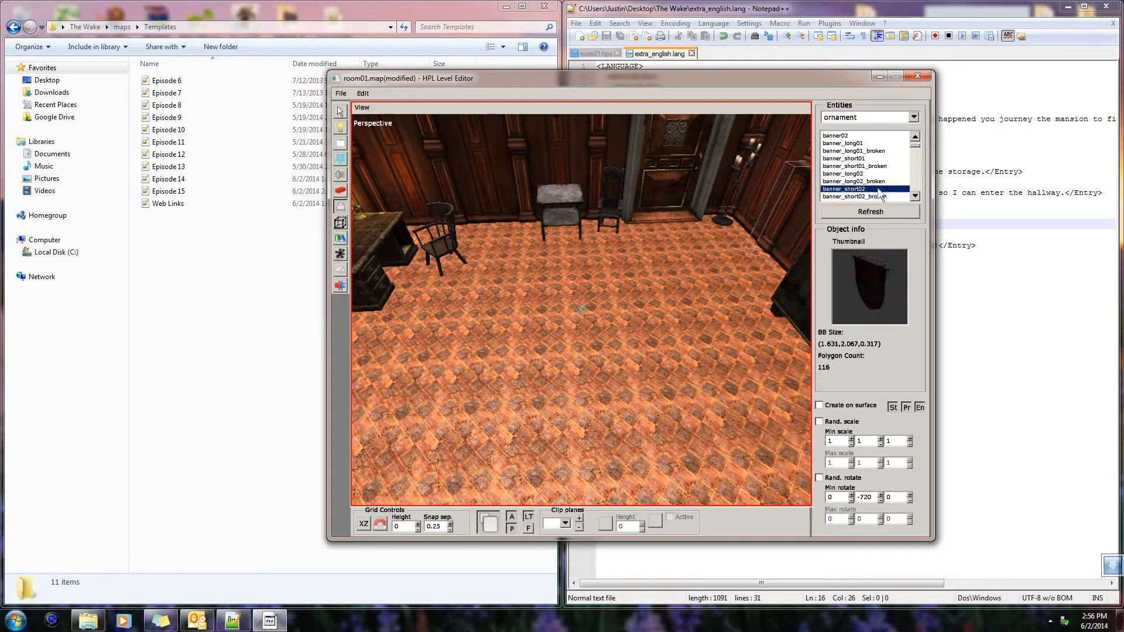
key("Down")
key("Down")
key("Down")
key("Down")
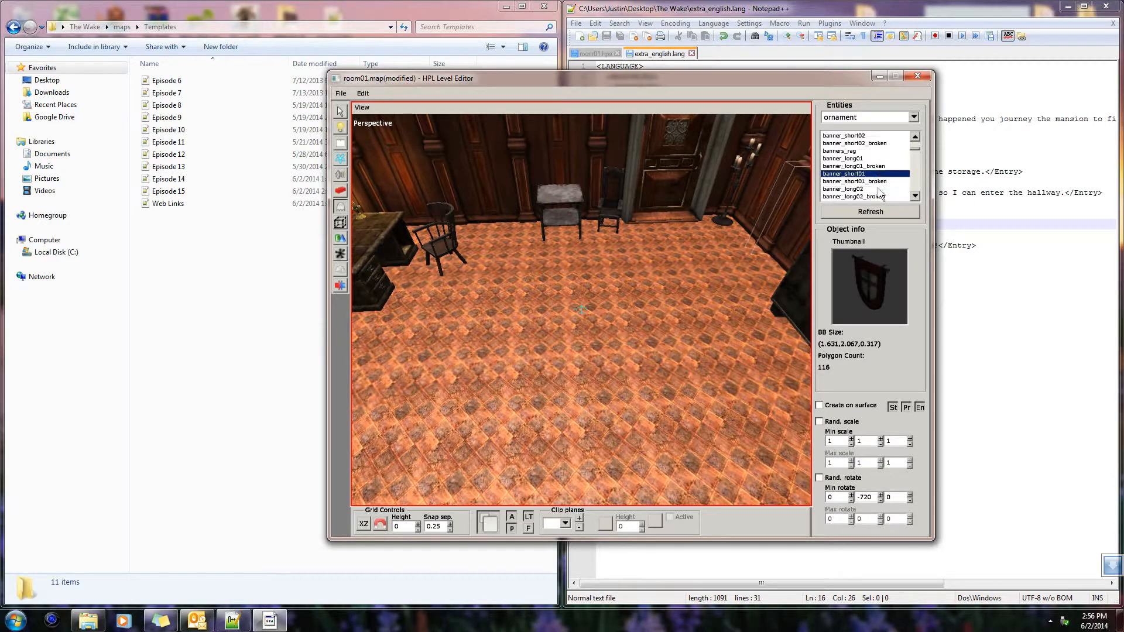
Place the banner_short01_broken entity at the foot of the wall beside the small metal table, with a Y rotation of -720
middle_click_drag(493, 312, 670, 273, "alt")
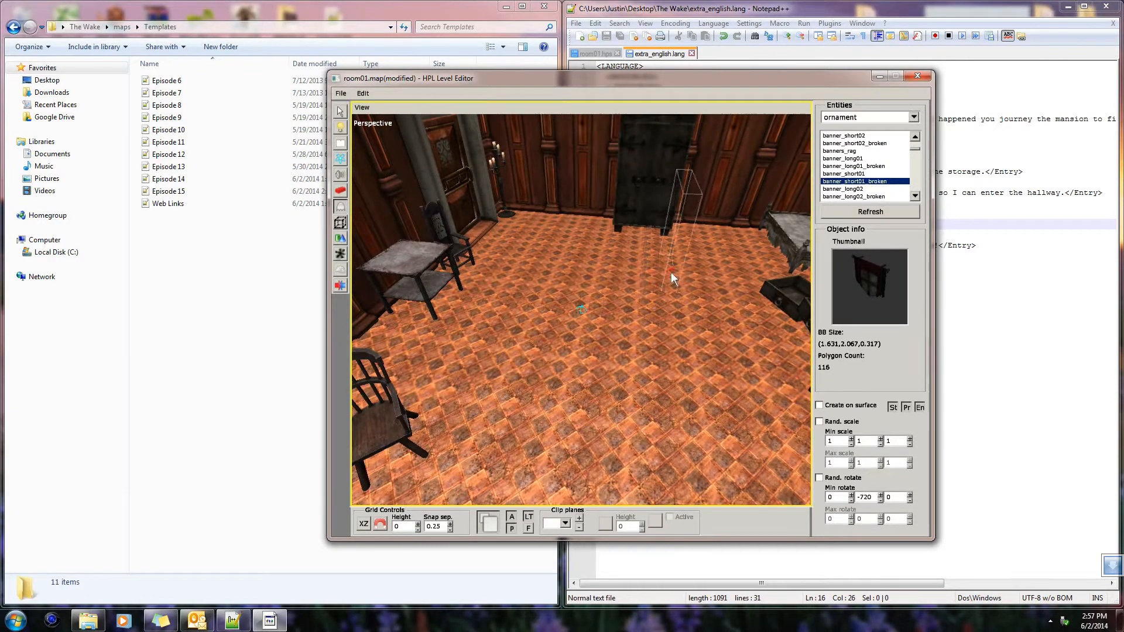
middle_click_drag(418, 245, 497, 303, "alt")
scroll(424, 248, "down", 5)
scroll(499, 252, "up", 3)
scroll(498, 252, "up", 5)
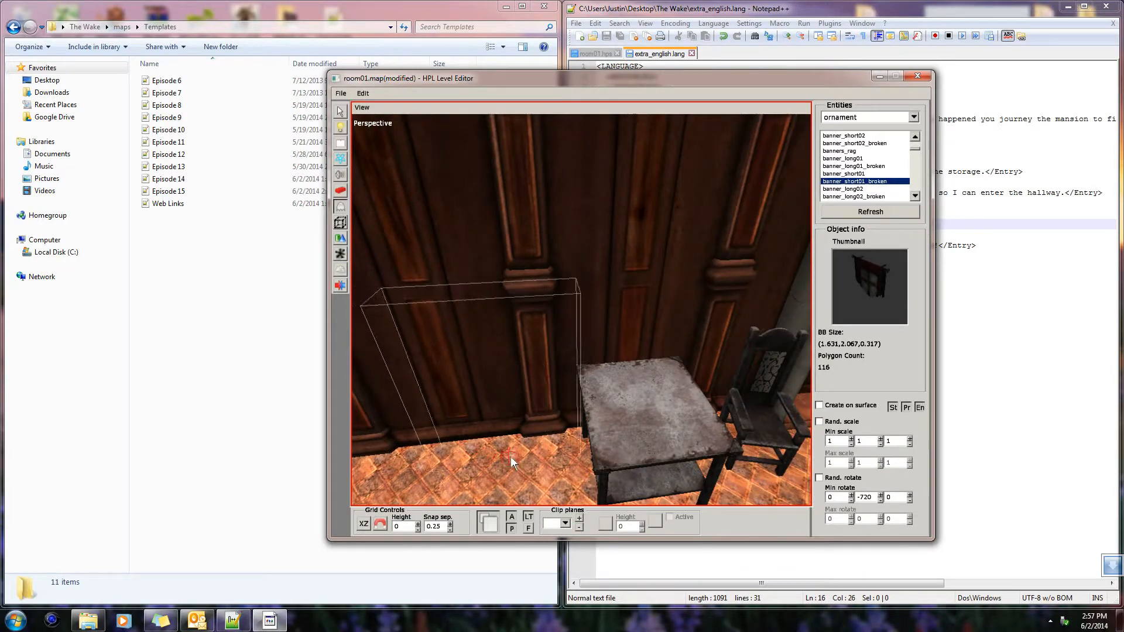
left_click(456, 459)
scroll(539, 441, "up", 5)
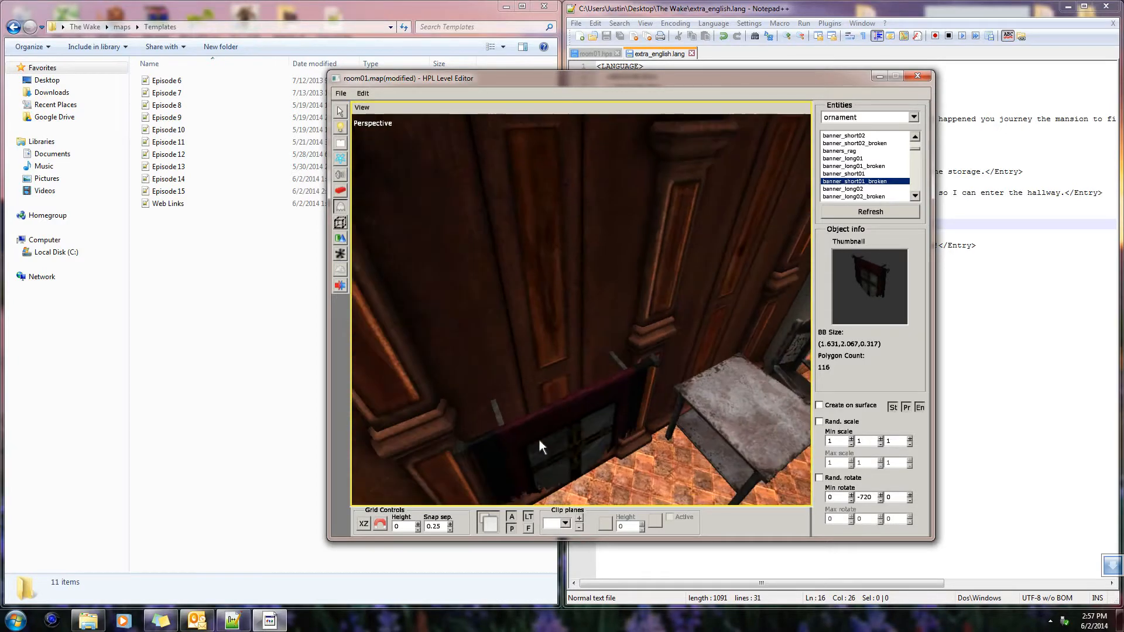
Select the placed banner and shift it along the wall to an X position of about 15.041
left_click(340, 111)
middle_click_drag(567, 326, 645, 374)
left_click(706, 452)
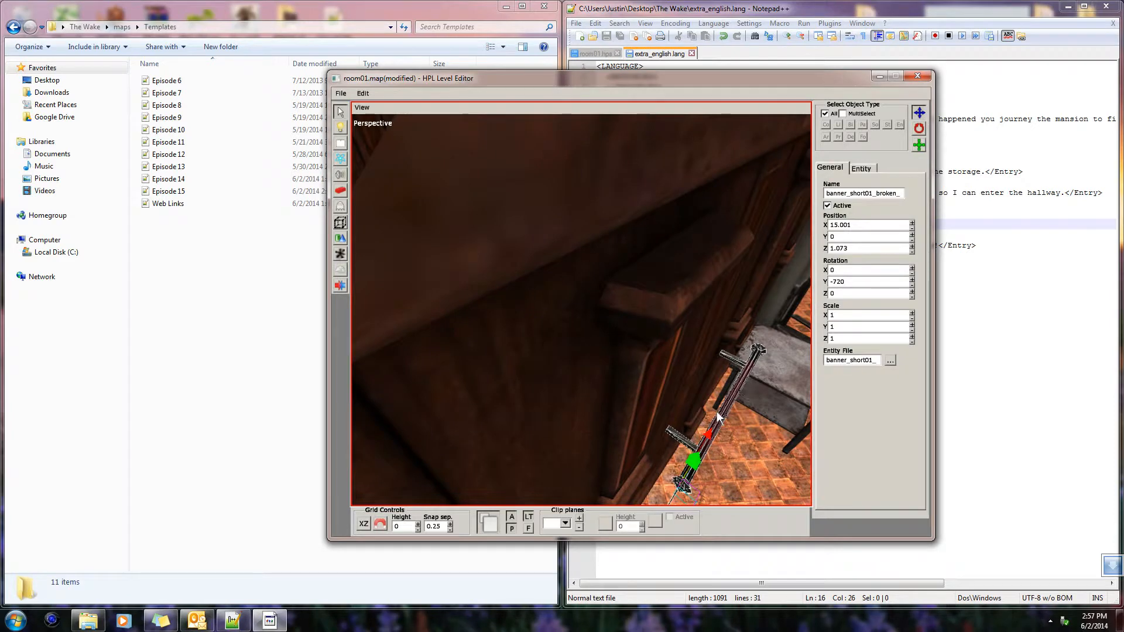
left_click_drag(714, 427, 729, 421)
middle_click_drag(729, 421, 657, 391)
left_click_drag(574, 416, 553, 418)
middle_click_drag(554, 418, 471, 410)
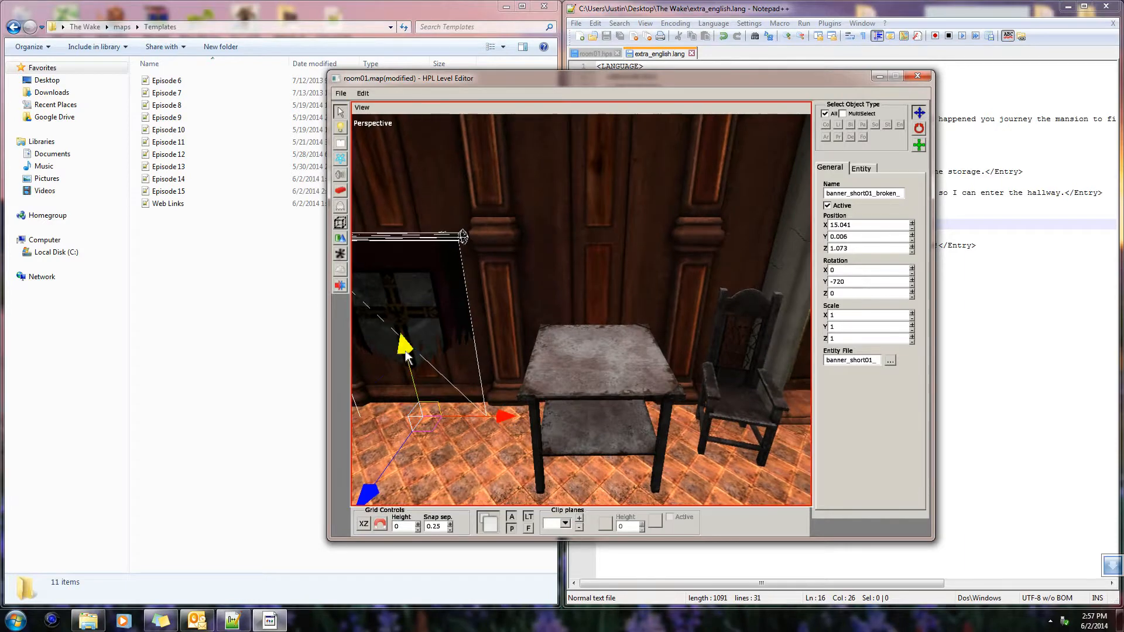
Raise the banner up the wall to a Y position of about 1.278 and adjust its placement against the wall
left_click_drag(405, 350, 375, 231)
middle_click_drag(376, 231, 560, 345)
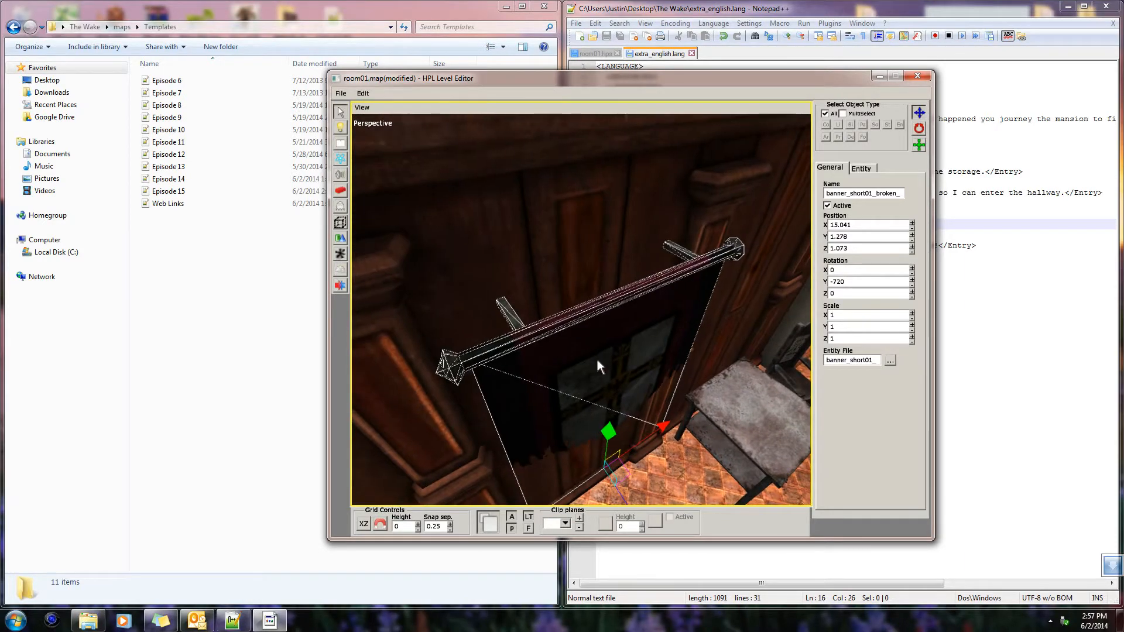
middle_click_drag(729, 428, 740, 497)
left_click_drag(739, 496, 736, 495)
middle_click_drag(737, 499, 577, 399)
left_click(577, 399)
left_click_drag(577, 399, 553, 355, "alt")
scroll(588, 392, "down", 3)
scroll(551, 340, "down", 3)
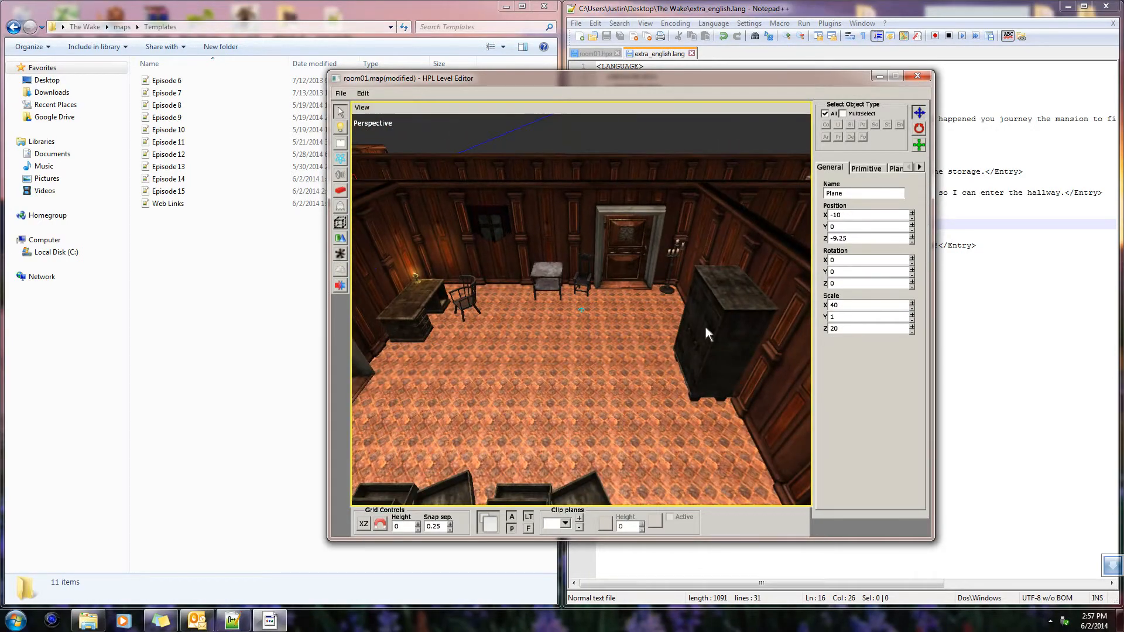
Examine the ornament entities from the banners back to arabic_carafe at the start of the list
left_click(341, 206)
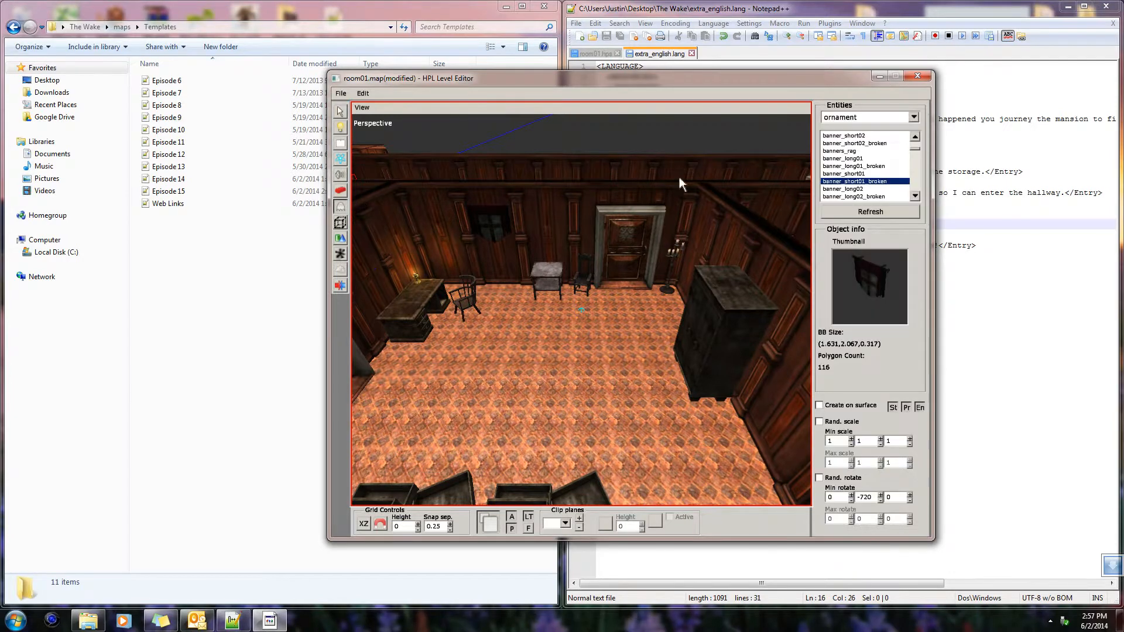
left_click(860, 189)
left_click(854, 167)
left_click(858, 145)
scroll(859, 146, "up", 4)
left_click(863, 146)
left_click(862, 160)
left_click(863, 151)
left_click(863, 144)
scroll(863, 147, "up", 1)
left_click(863, 150)
left_click(864, 143)
left_click(866, 136)
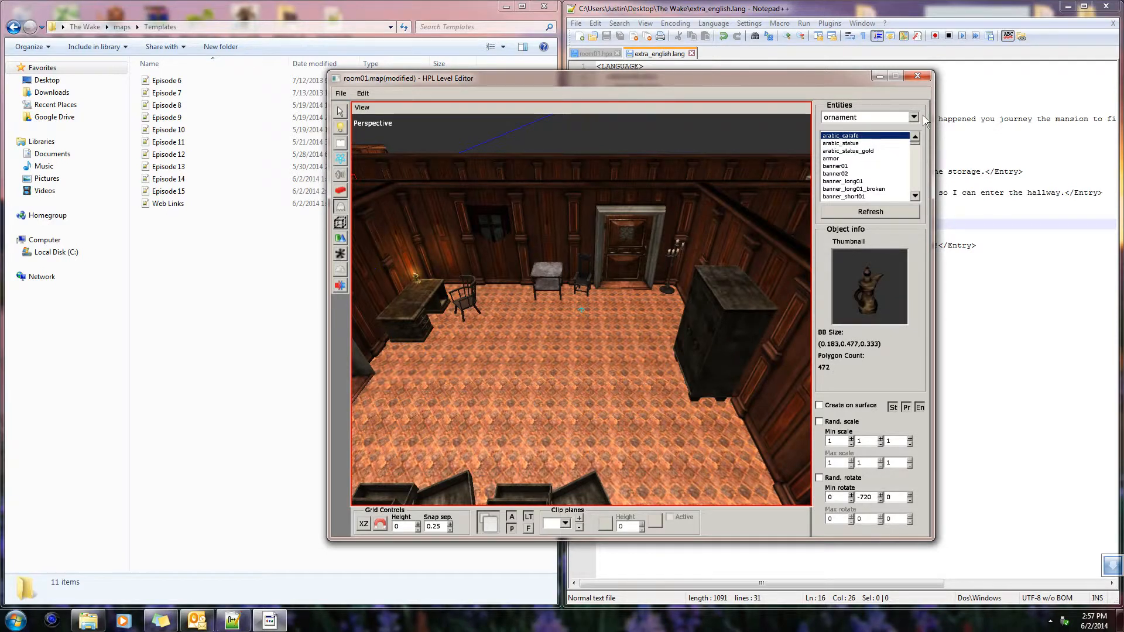
Examine the obstacles entities, including mb_window, and the signs in the navigation category
left_click(913, 117)
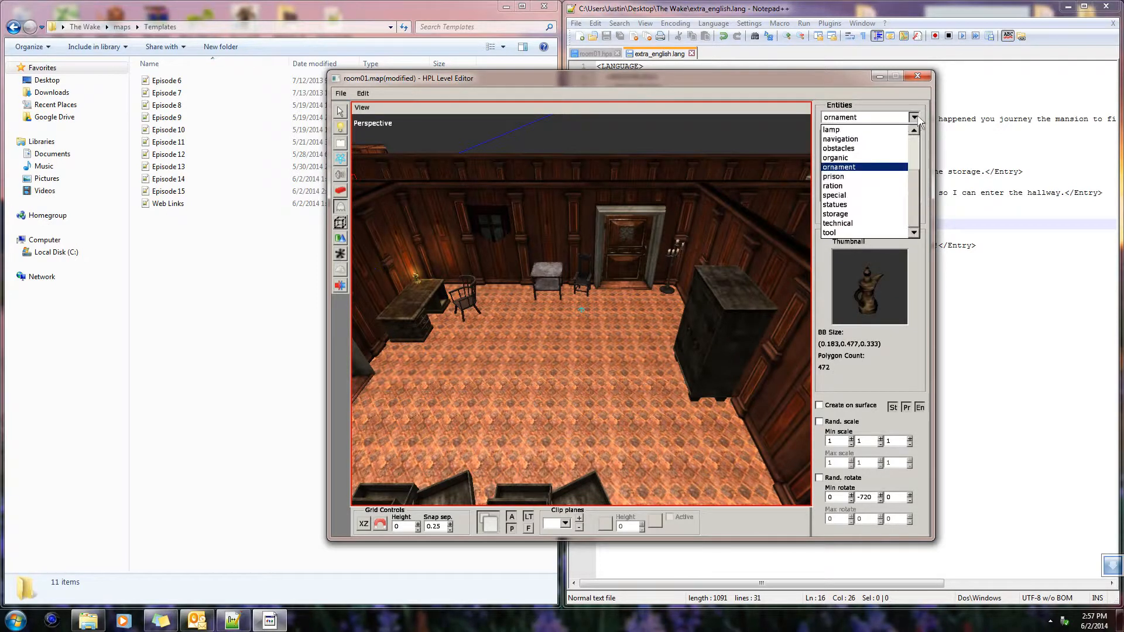
left_click(860, 151)
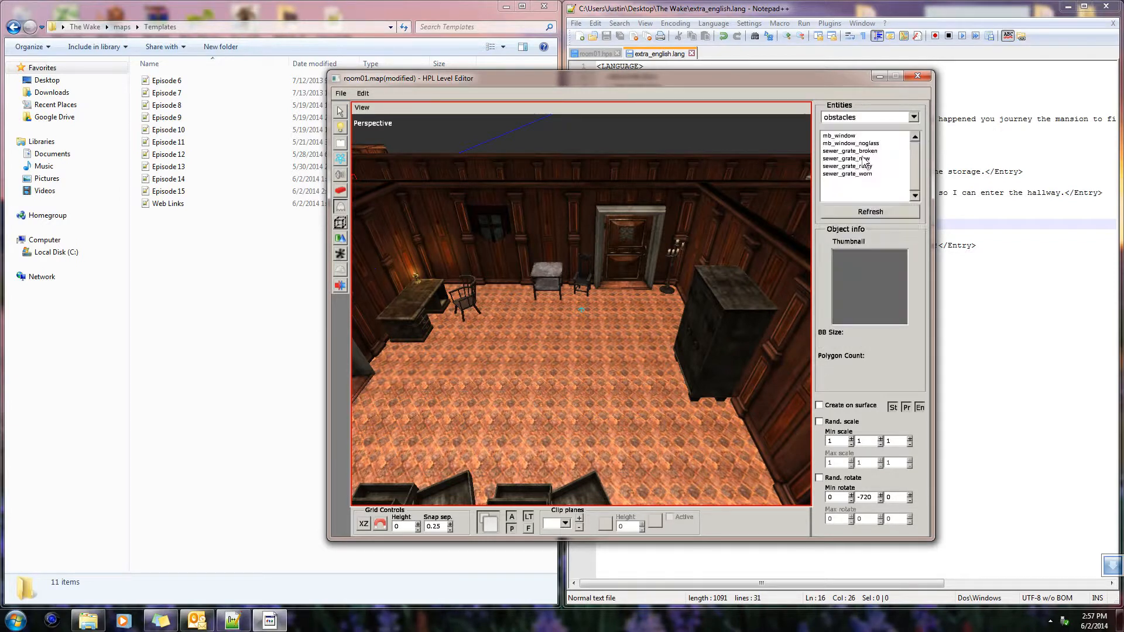
left_click(872, 137)
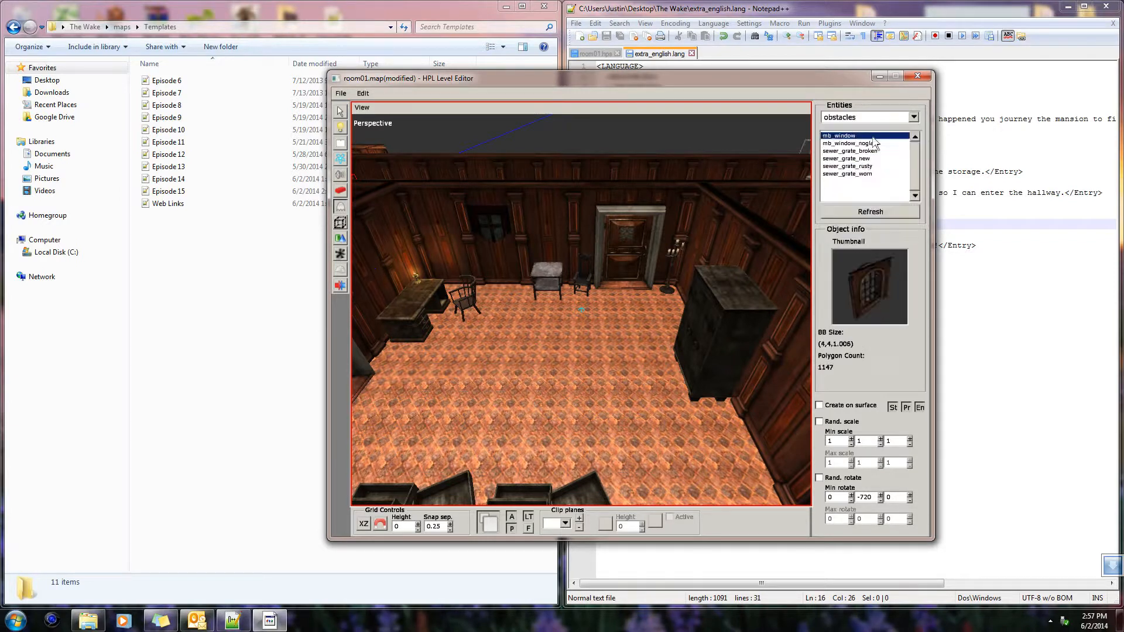
left_click(914, 118)
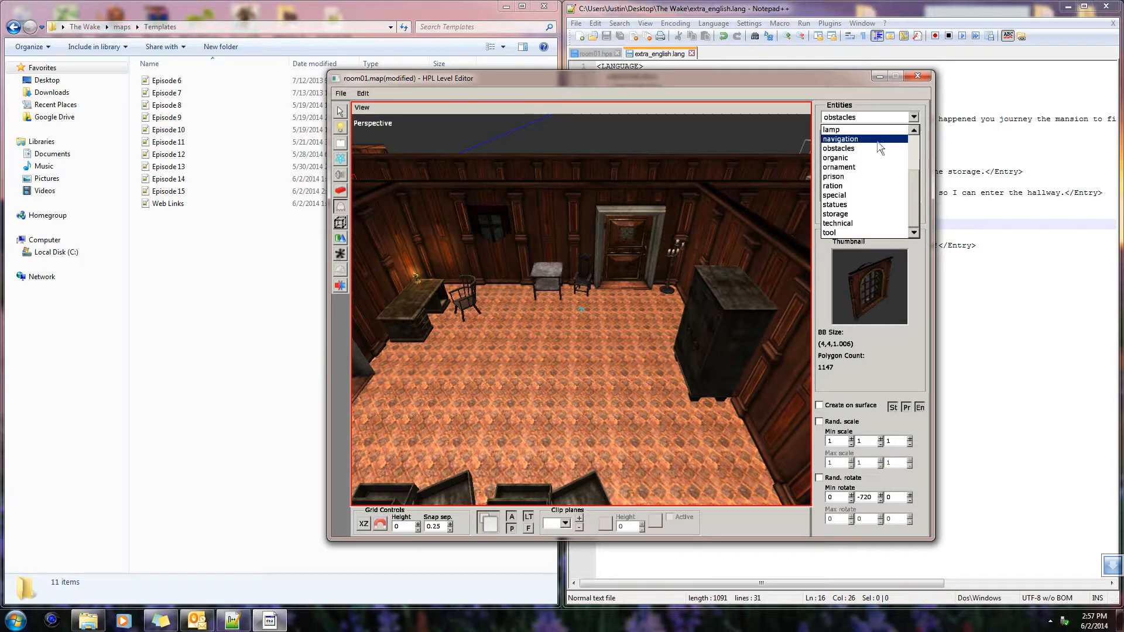
left_click(879, 139)
left_click(878, 159)
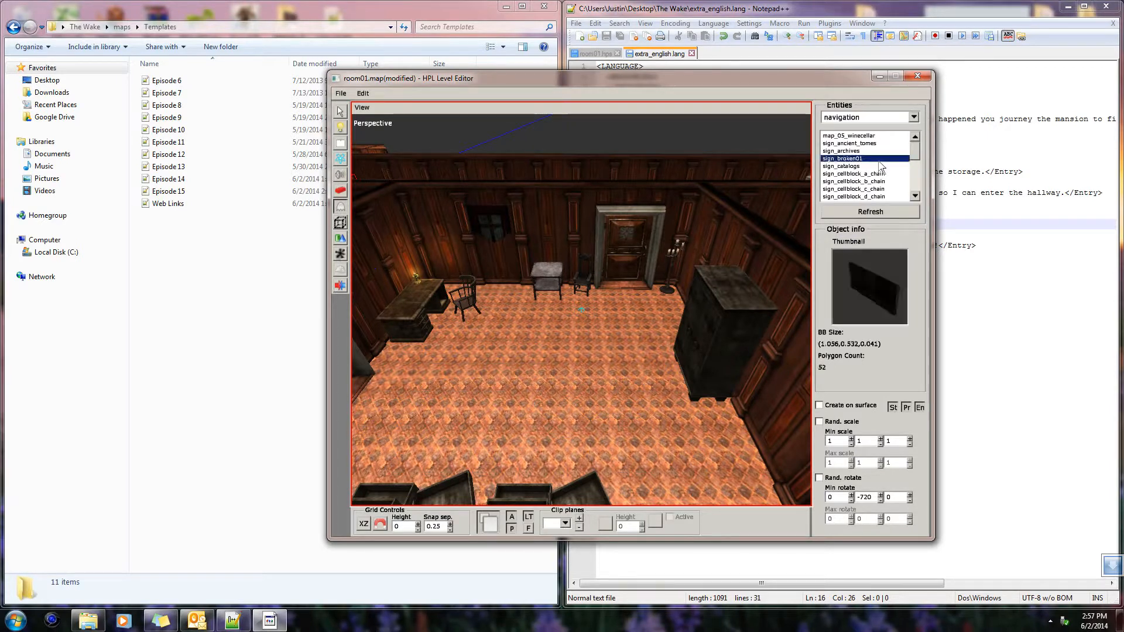
scroll(852, 199, "down", 20)
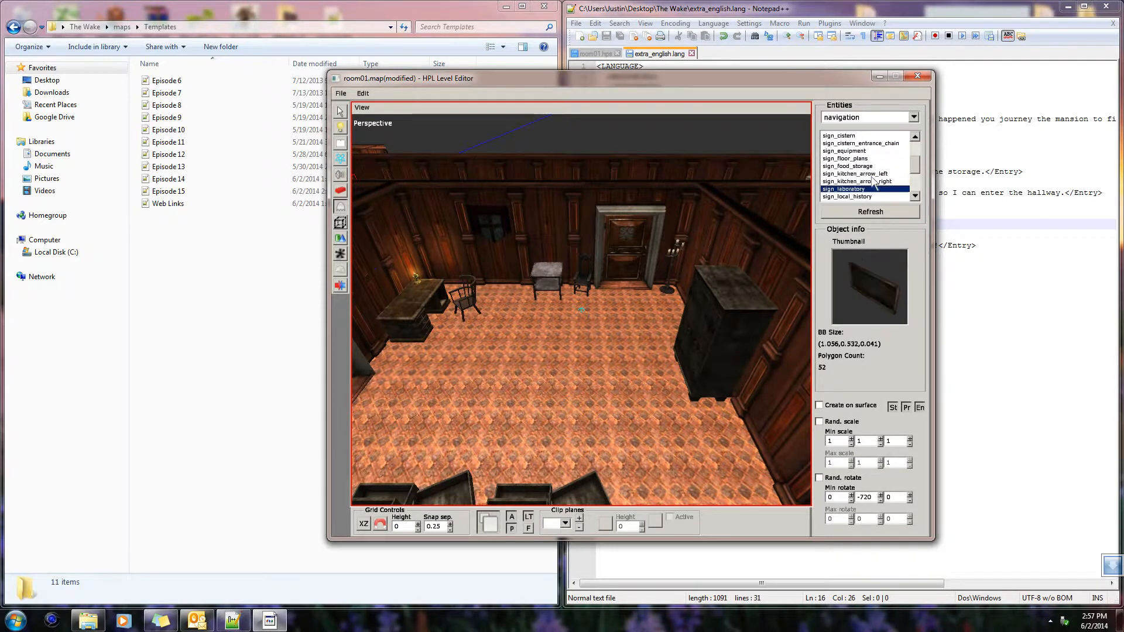
scroll(876, 184, "down", 1)
Examine the technical entities and the first acid machine entities of the special category
left_click(912, 117)
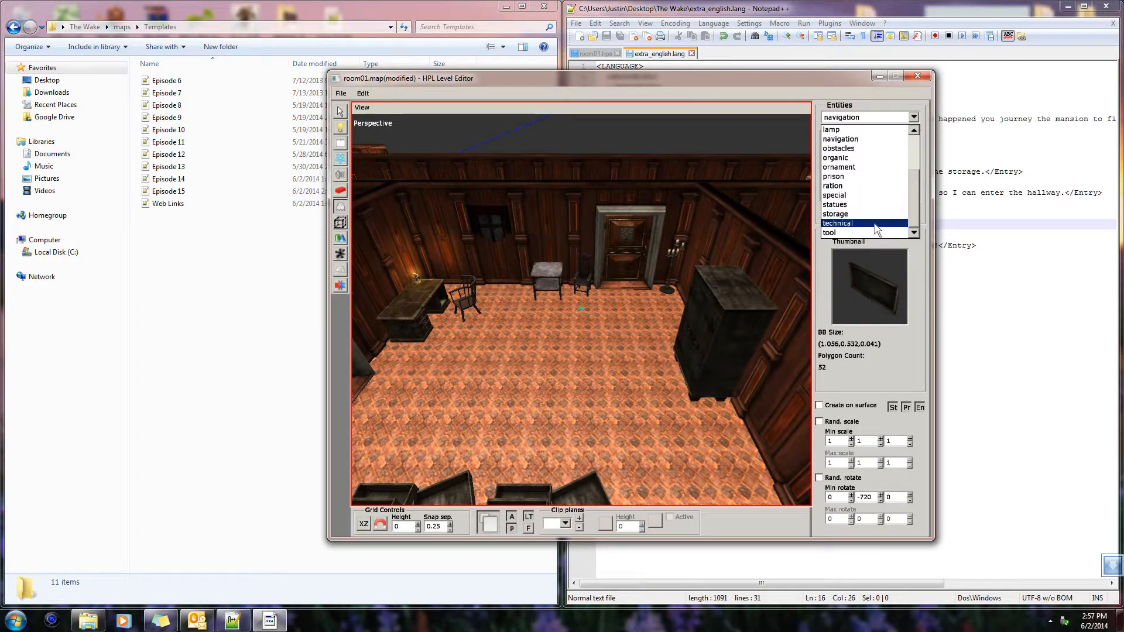
left_click(876, 223)
left_click(867, 158)
left_click(872, 143)
left_click(876, 151)
left_click(912, 117)
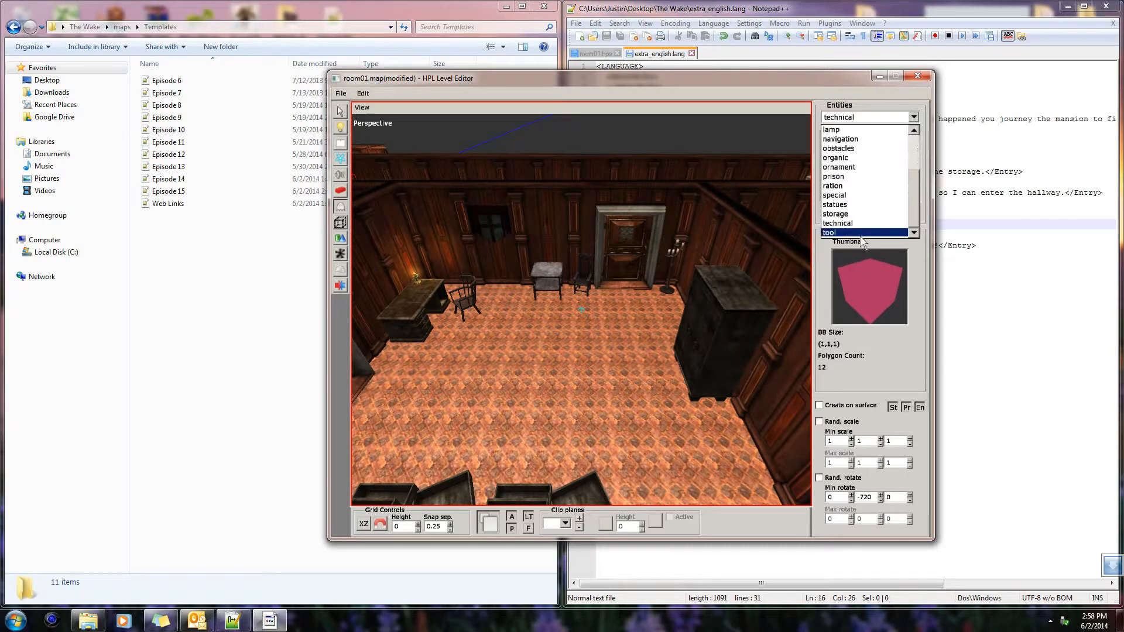
left_click(834, 194)
left_click(862, 189)
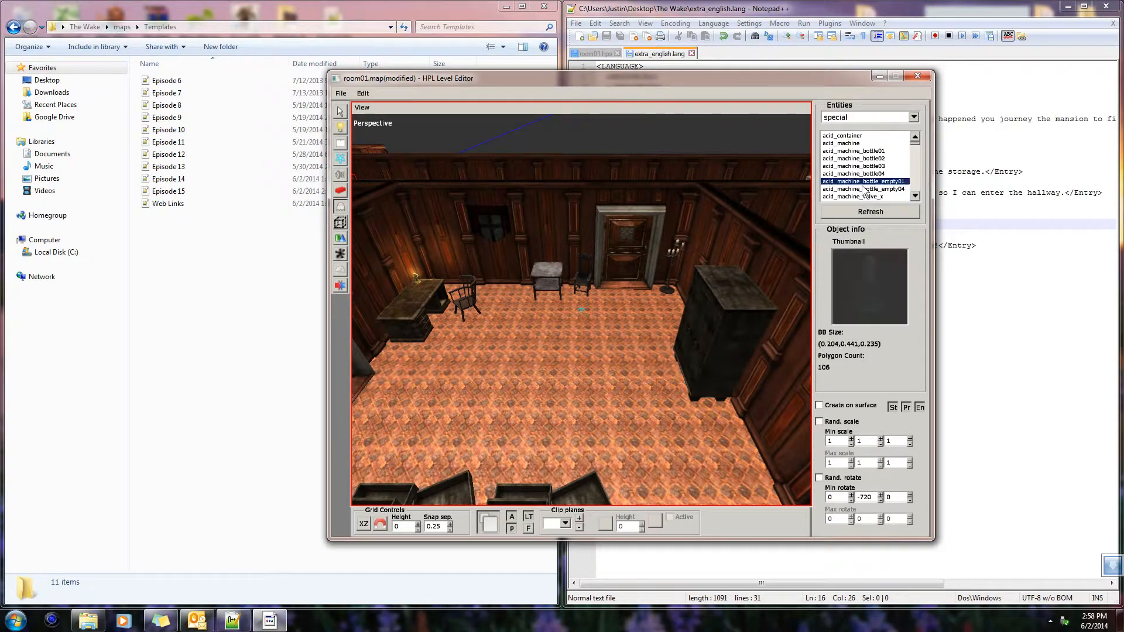
Examine the ornament category again through to the banner_short01_broken entity
left_click(915, 120)
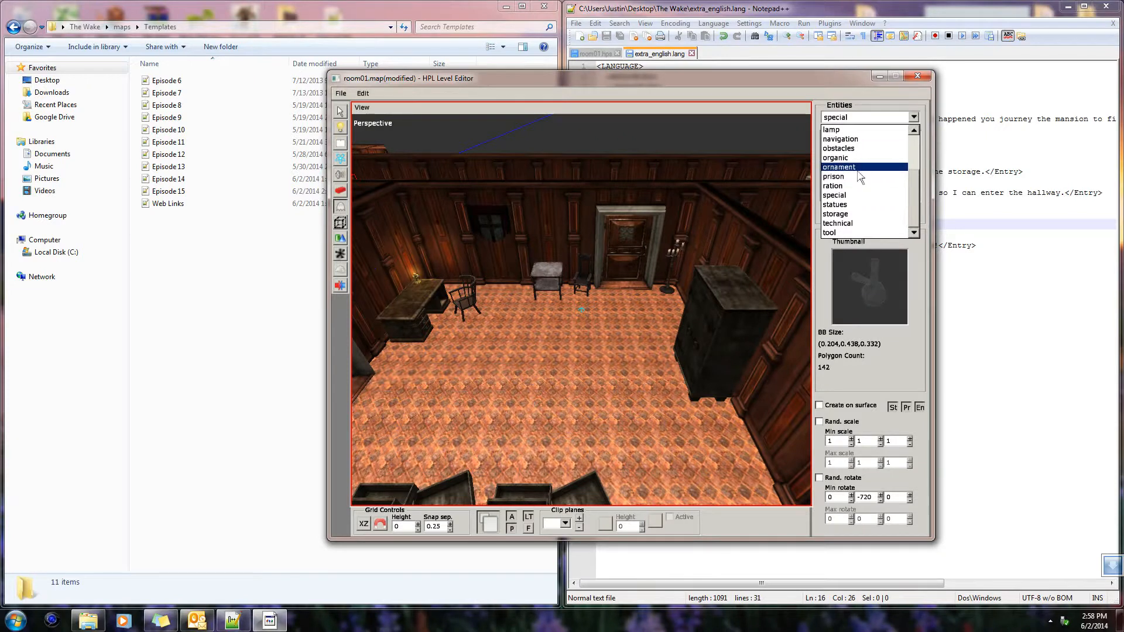
left_click(858, 169)
left_click(896, 143)
key("Down")
key("Down")
key("Down")
key("Down")
key("Down")
key("Down")
key("Down")
key("Down")
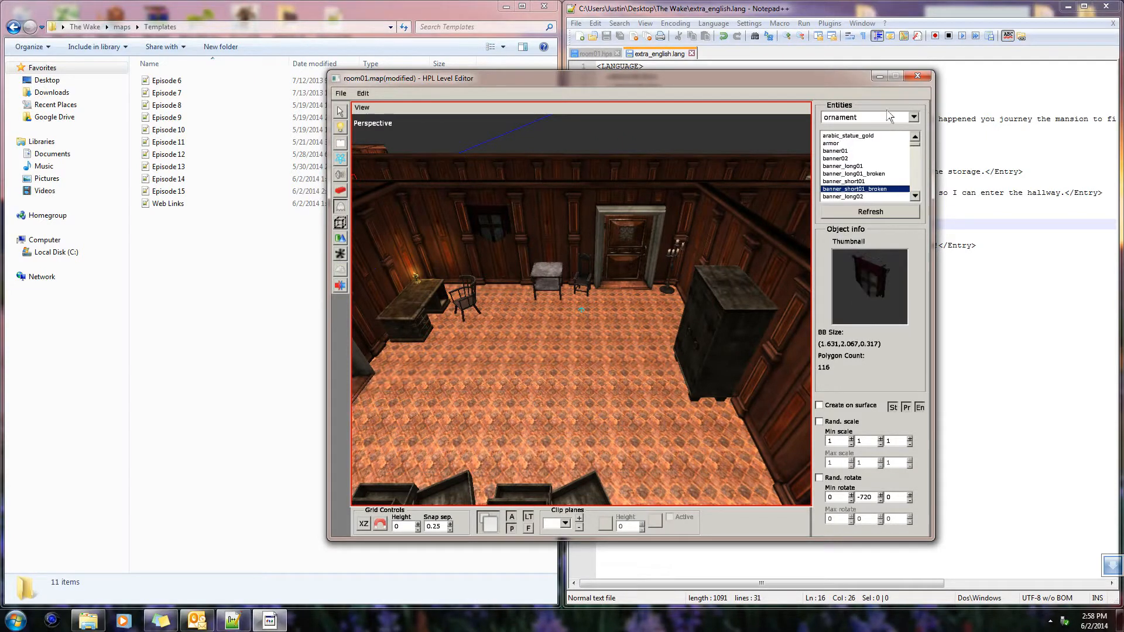
Examine the entities in the cloth category, including shirt_folded_white and shirt_hanging_white
left_click(914, 118)
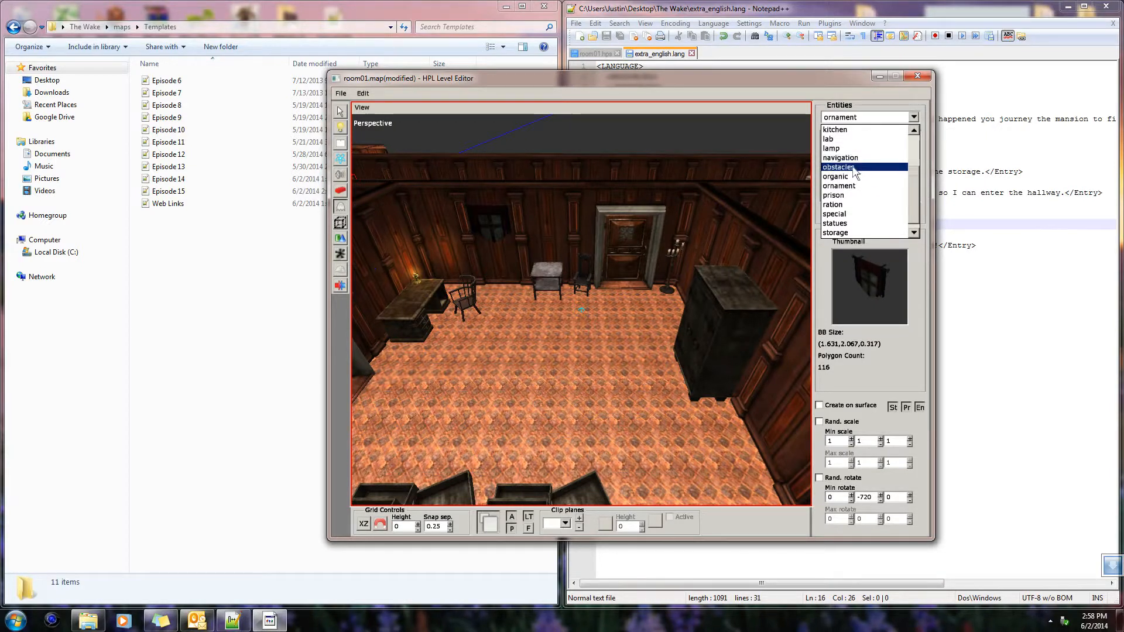
scroll(854, 173, "up", 2)
scroll(857, 180, "up", 3)
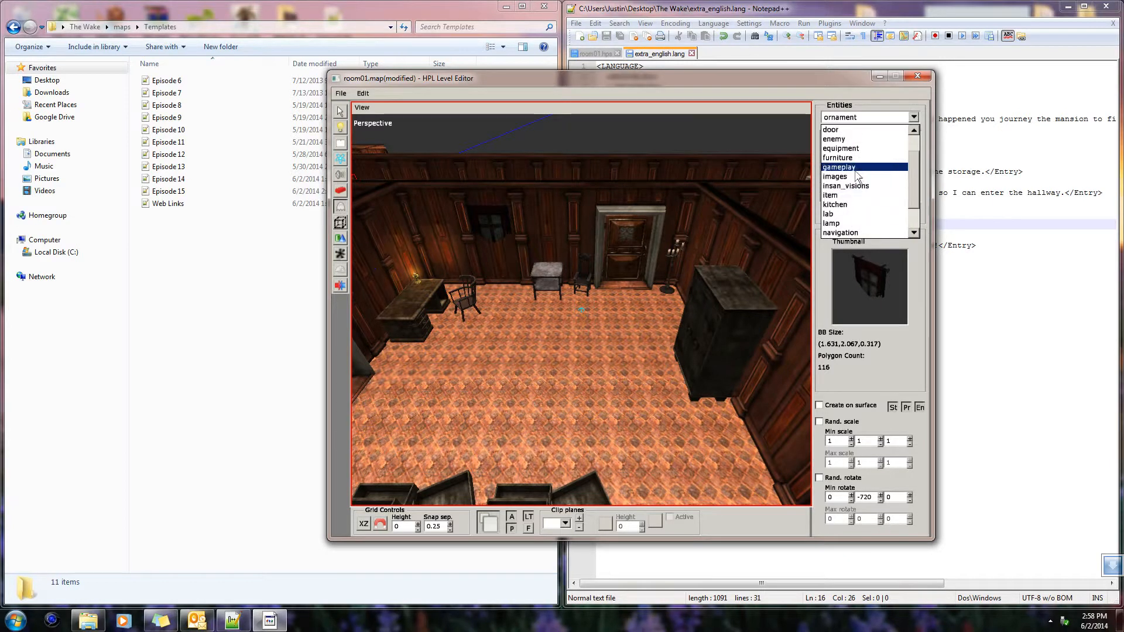
scroll(857, 175, "up", 2)
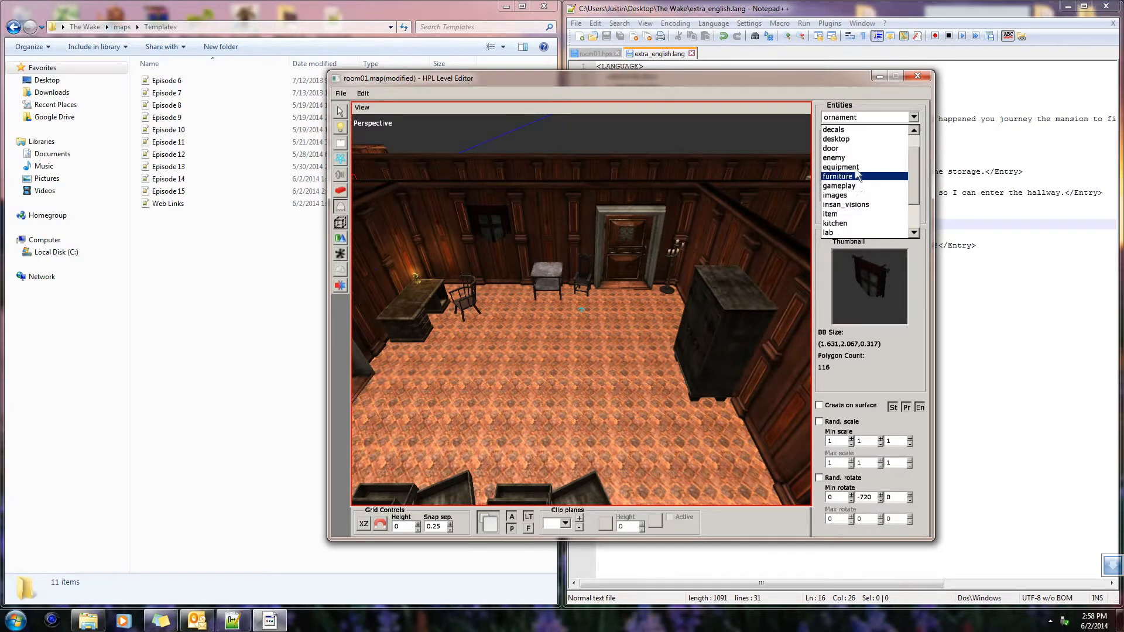
scroll(858, 169, "up", 2)
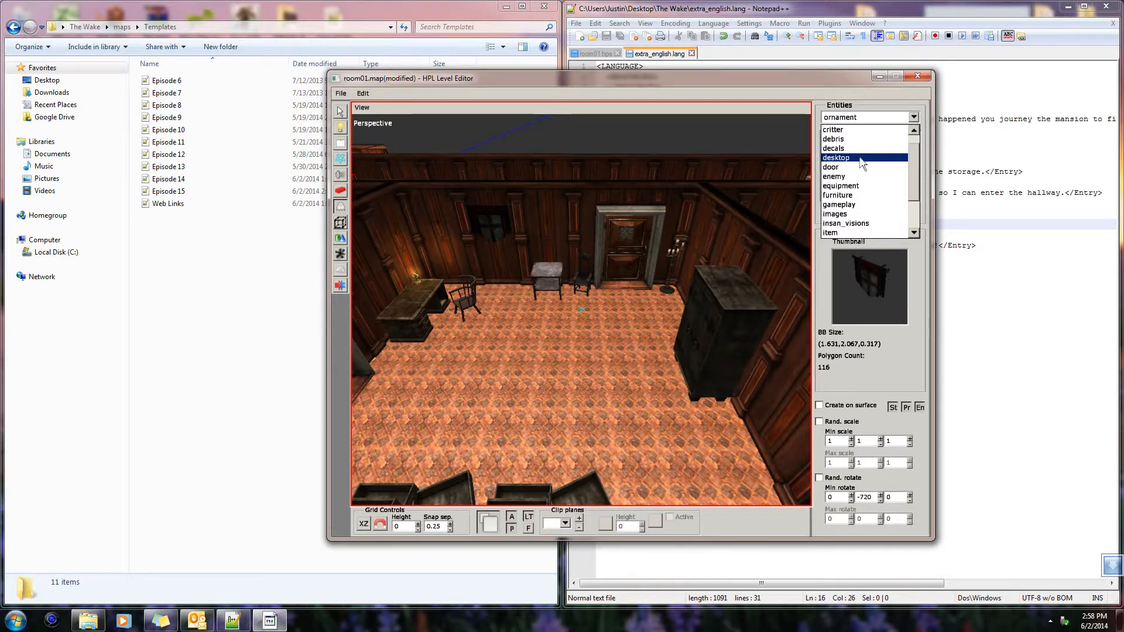
scroll(858, 156, "up", 4)
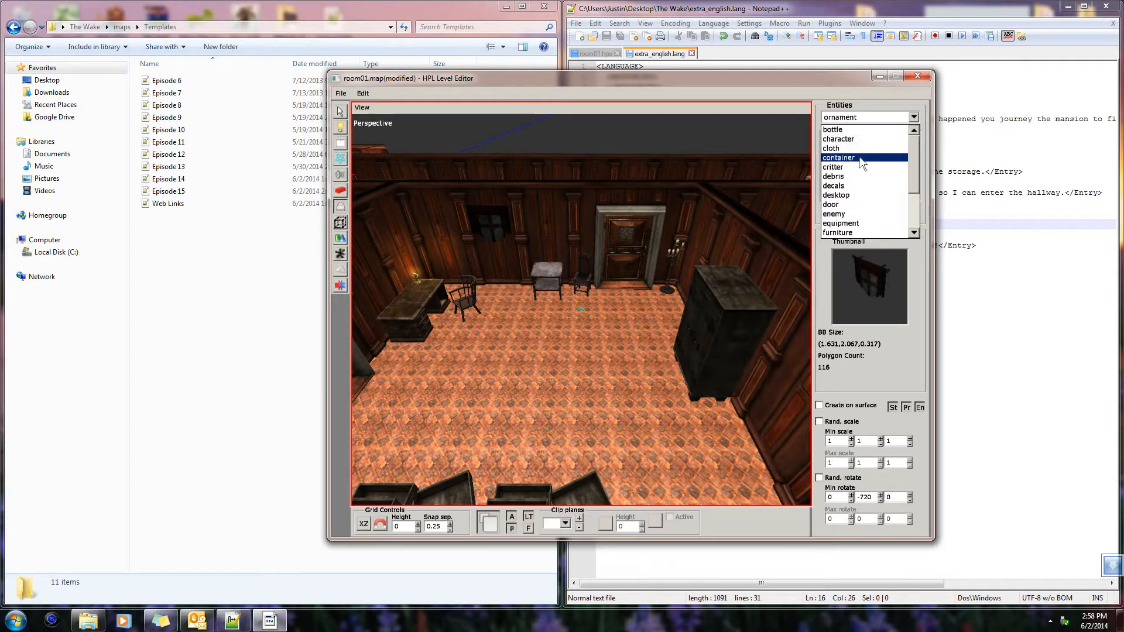
left_click(854, 149)
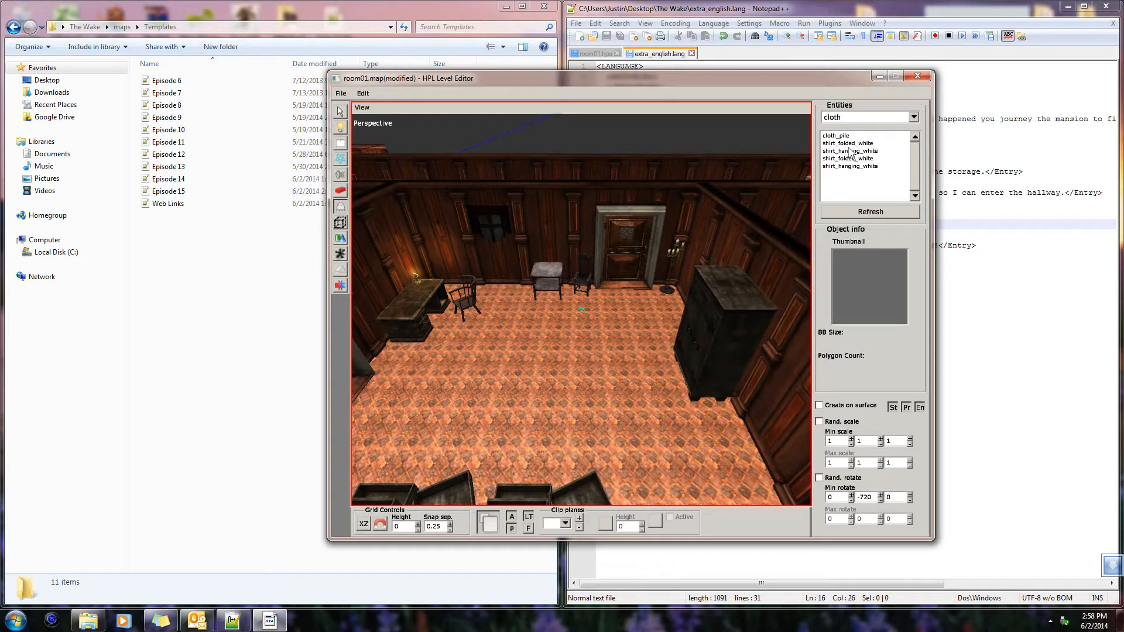
left_click(869, 161)
left_click(867, 169)
scroll(867, 168, "up", 4)
scroll(867, 169, "down", 1)
scroll(869, 169, "up", 1)
scroll(872, 169, "down", 1)
scroll(892, 152, "up", 1)
scroll(904, 136, "down", 2)
left_click(914, 117)
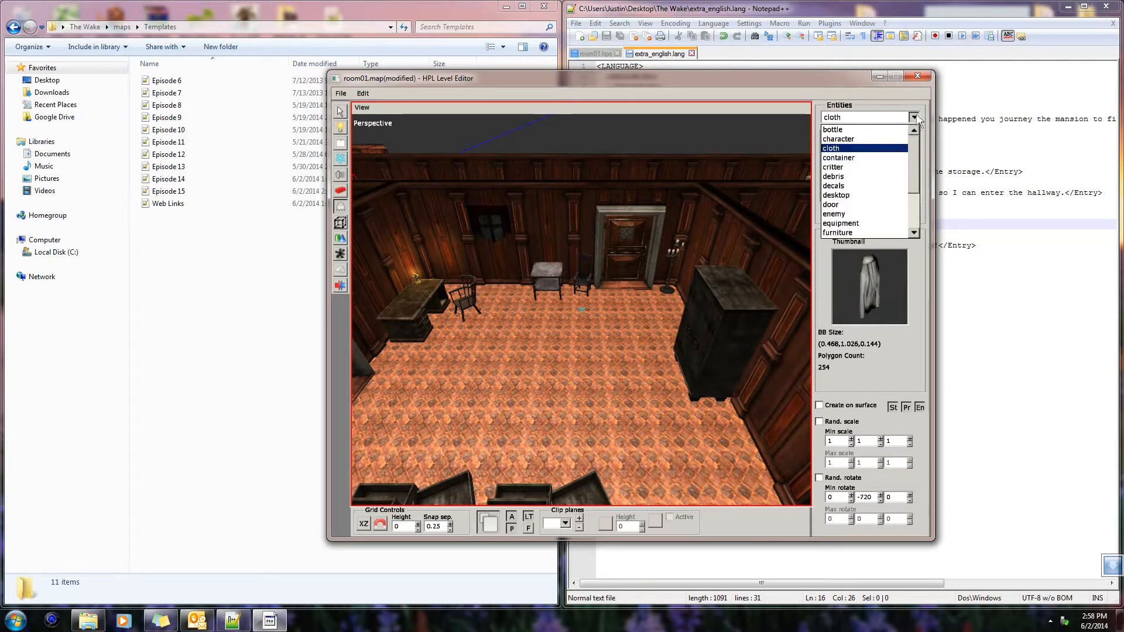
scroll(883, 152, "down", 5)
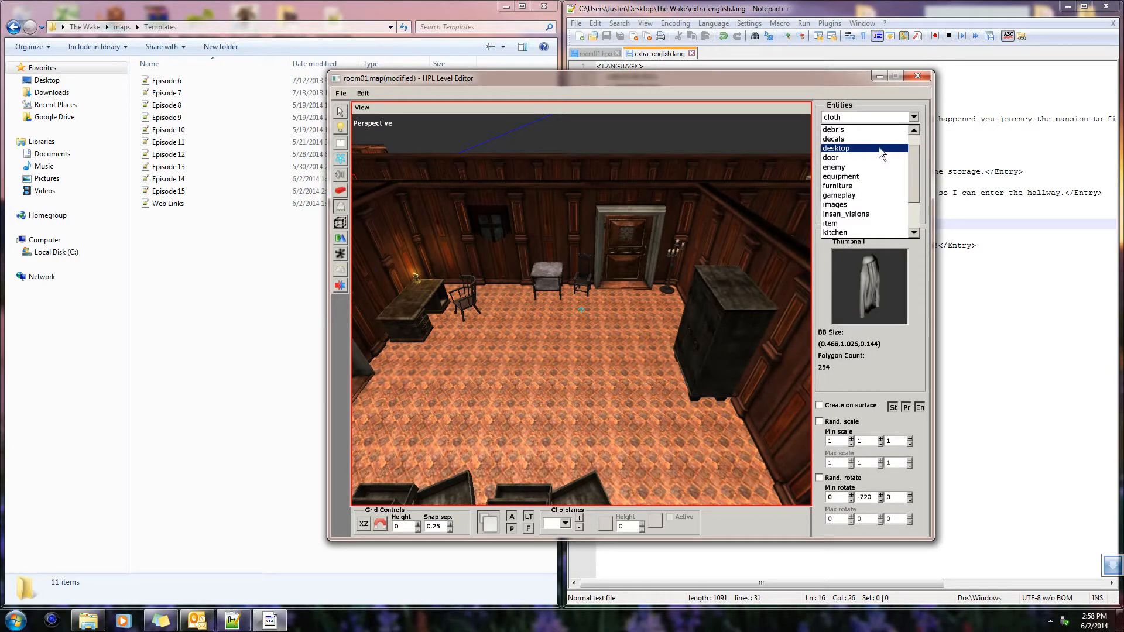
scroll(883, 158, "down", 4)
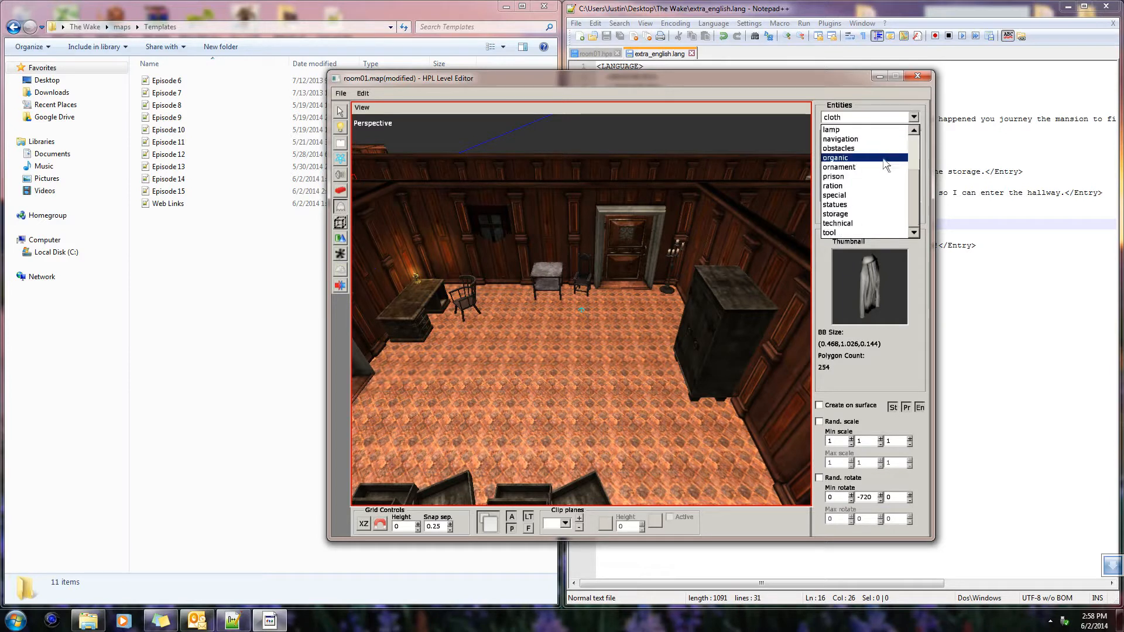
Examine the mansionbase static objects from the ceiling pieces through the door frames and welders to window_yellow
left_click(343, 190)
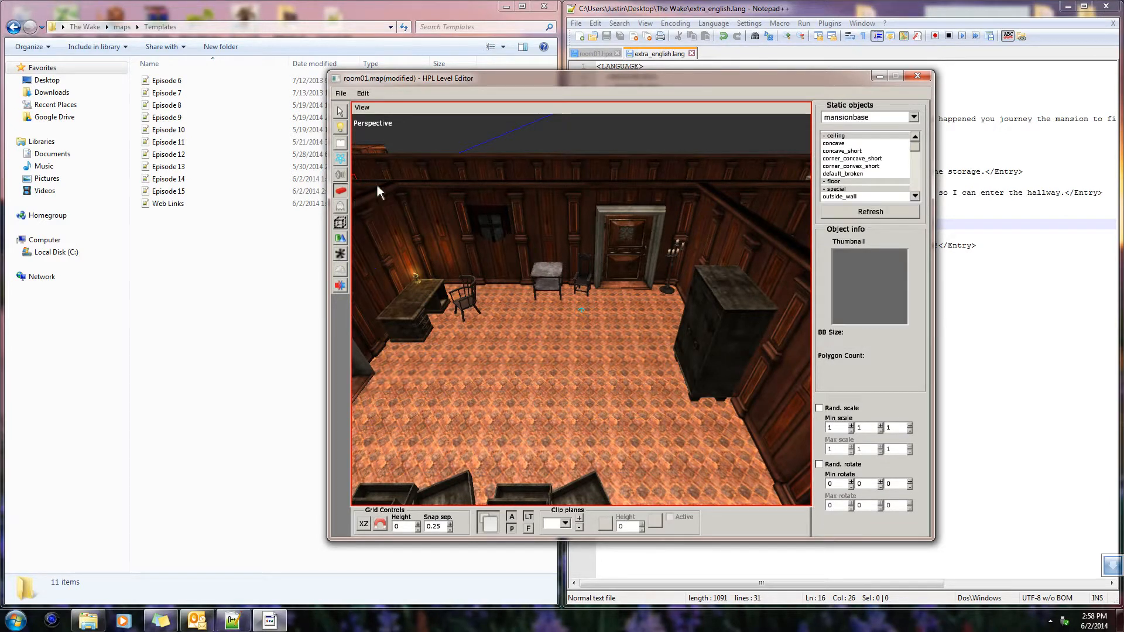
left_click(870, 159)
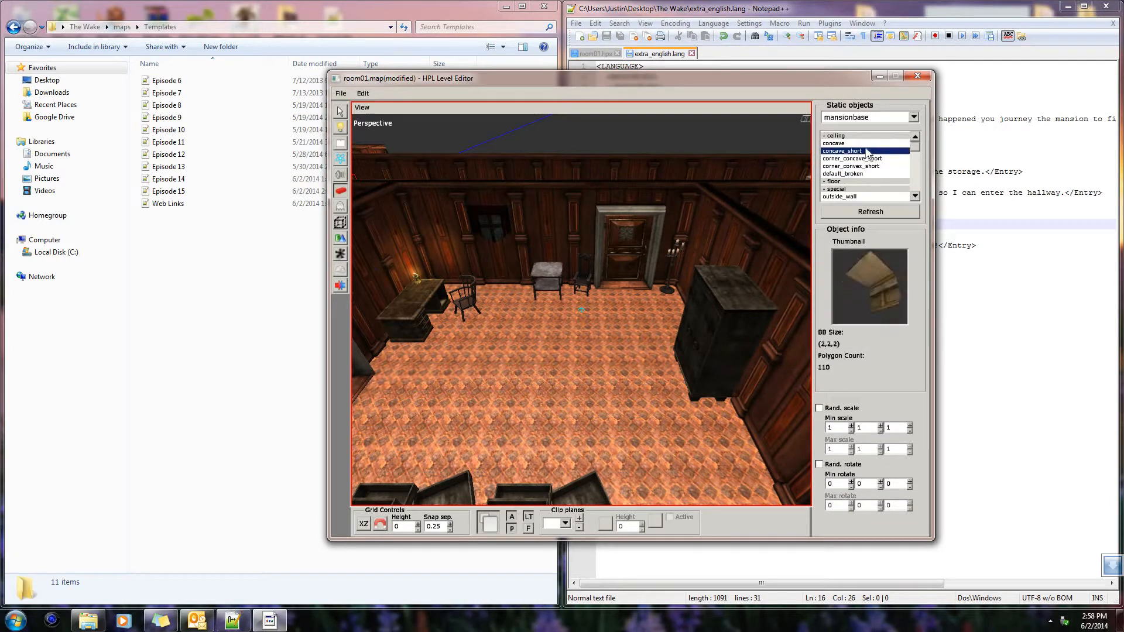
scroll(880, 153, "down", 18)
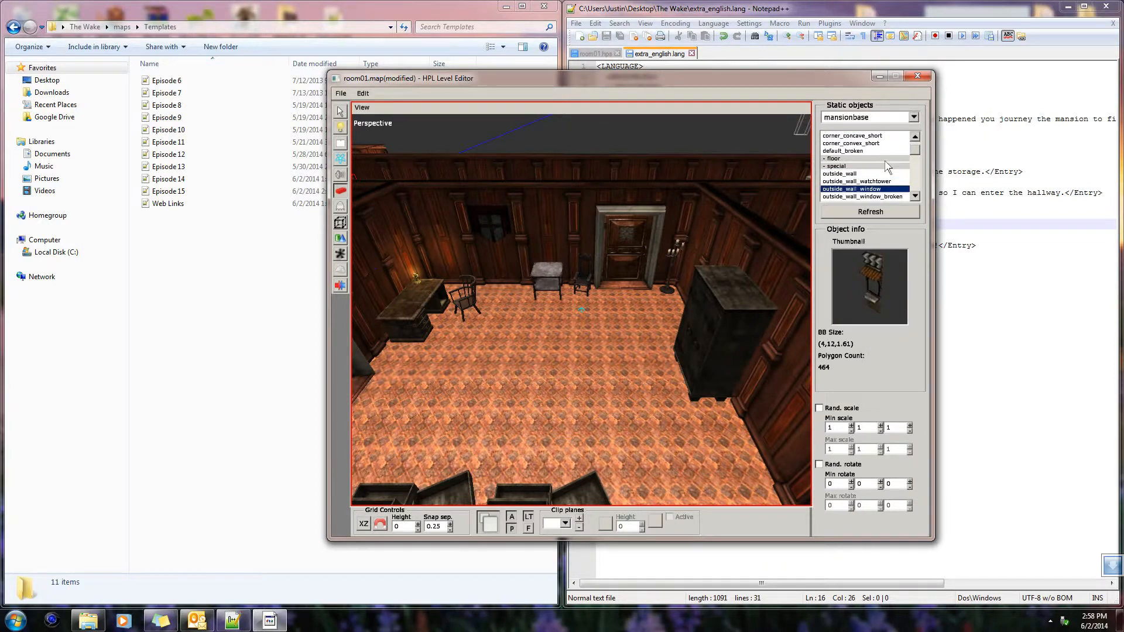
scroll(893, 186, "down", 9)
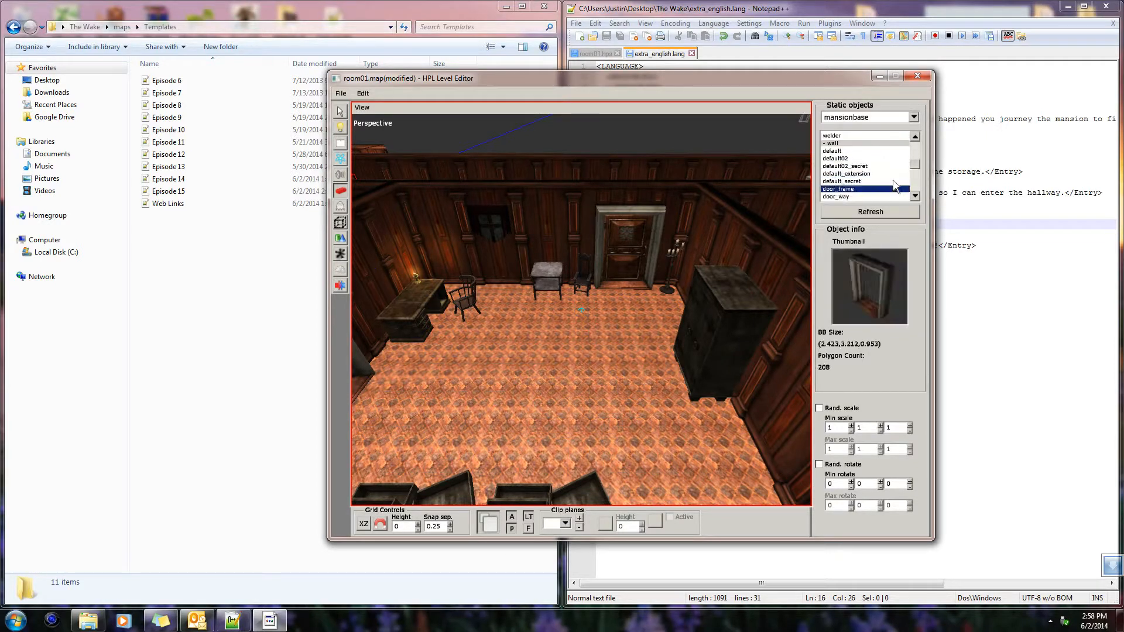
scroll(918, 177, "down", 8)
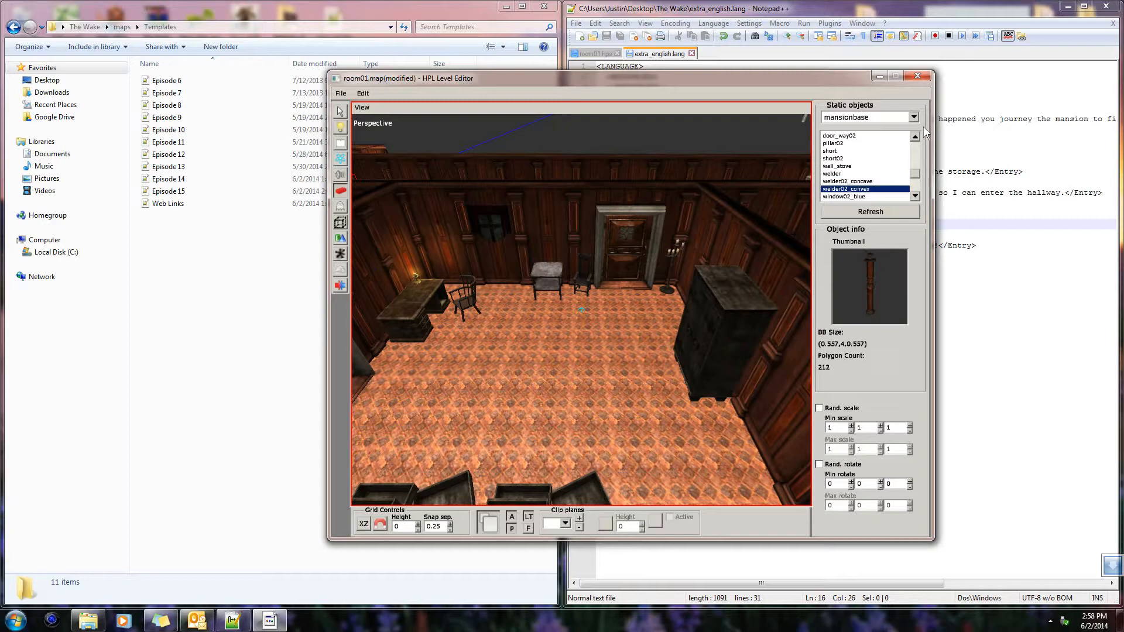
scroll(916, 133, "down", 7)
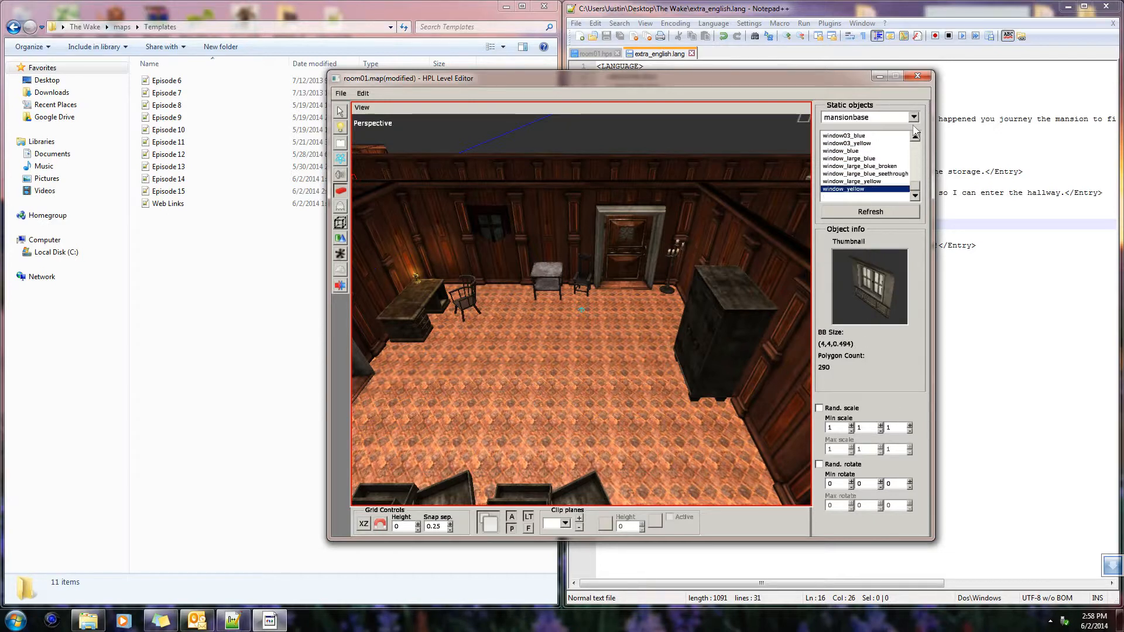
Place a carpet01 from the ornaments static objects on the open floor of the room
left_click(913, 117)
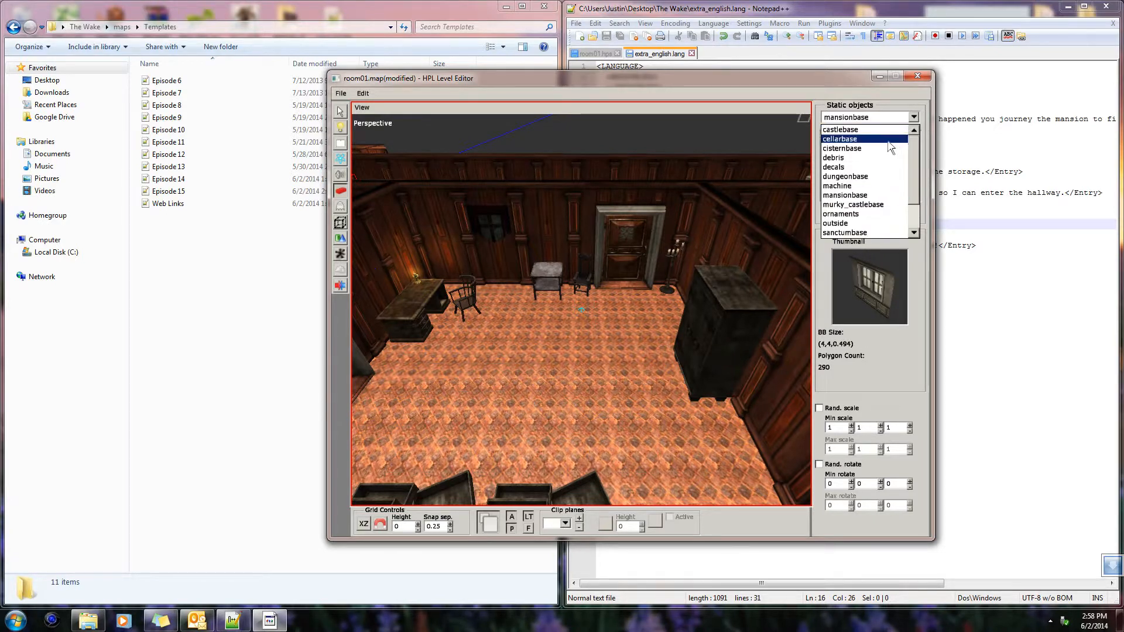
scroll(888, 171, "down", 1)
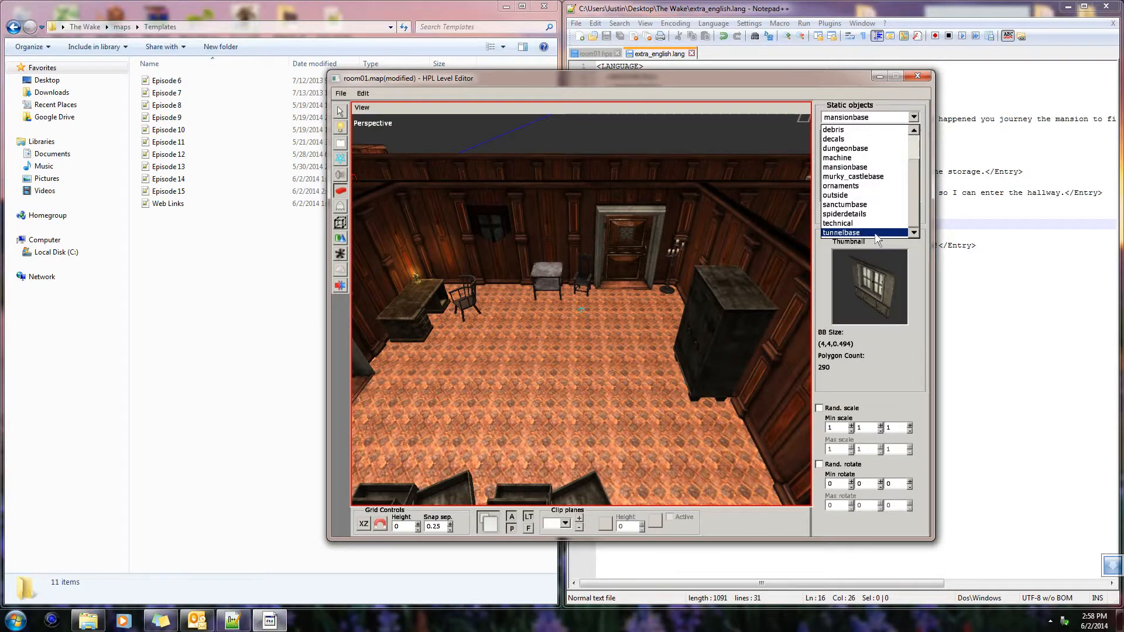
left_click(860, 186)
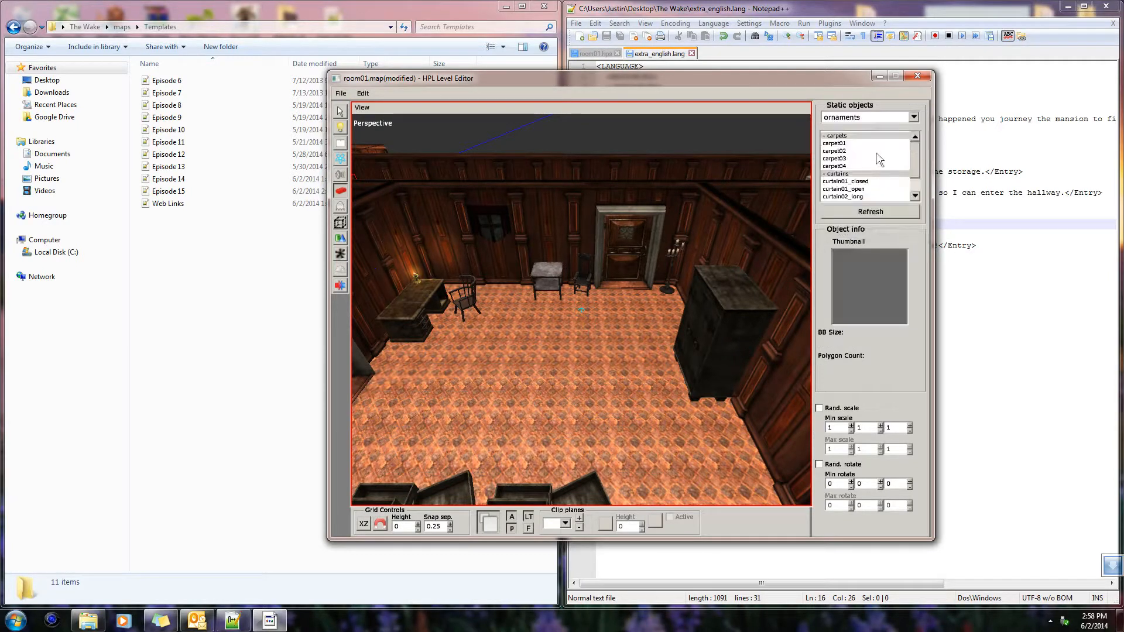
left_click(878, 159)
left_click(876, 151)
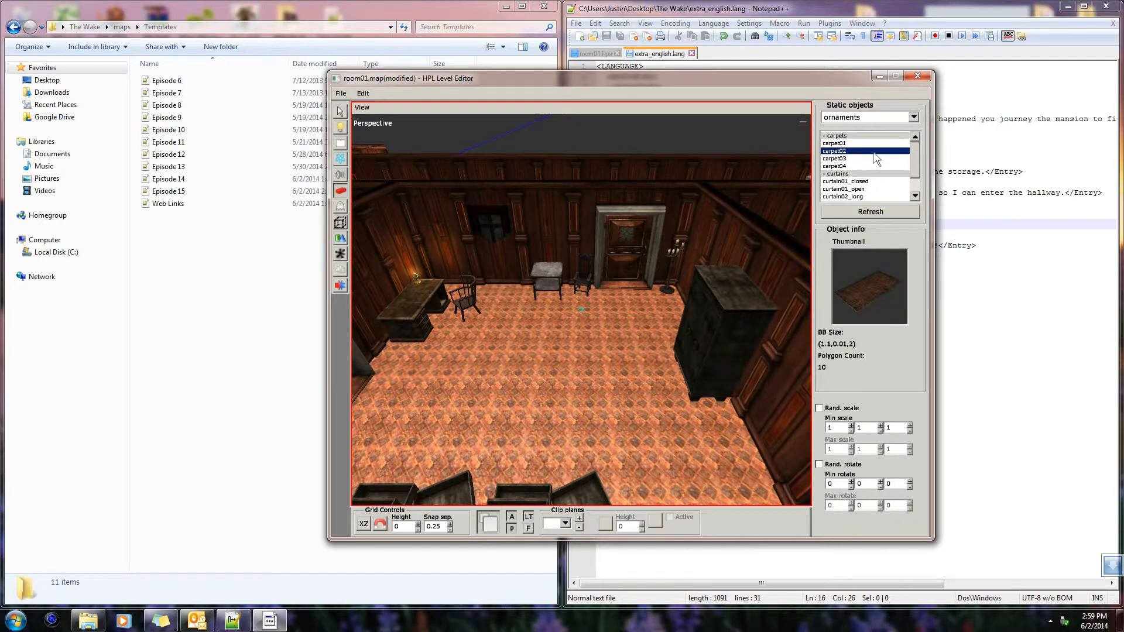
left_click(874, 167)
left_click(873, 158)
left_click(875, 151)
left_click(846, 145)
left_click(507, 374)
scroll(591, 380, "up", 4)
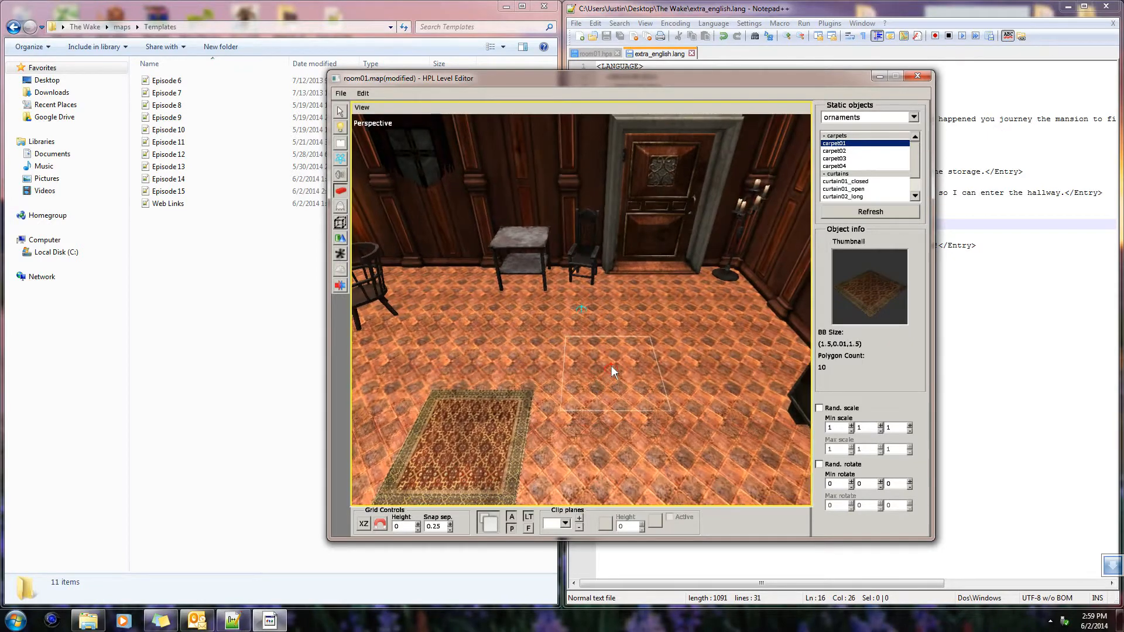
Scale the placed carpet into a large rug, to about 3.28 in X and 2.0 in Z
scroll(611, 365, "down", 2)
middle_click_drag(550, 310, 610, 244)
left_click(341, 112)
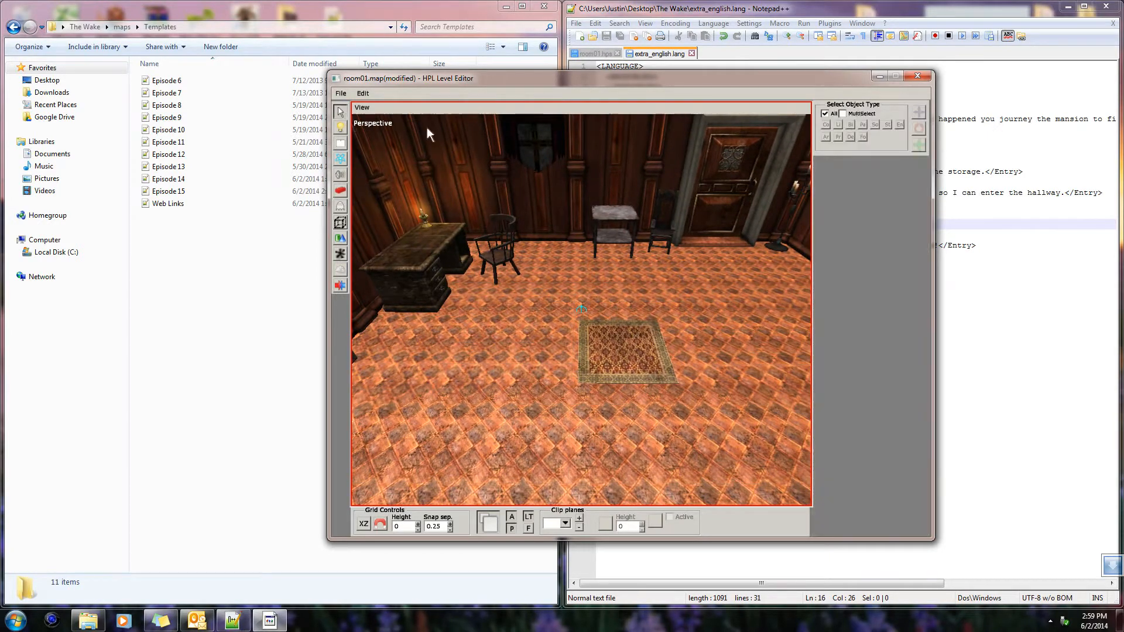
left_click(620, 347)
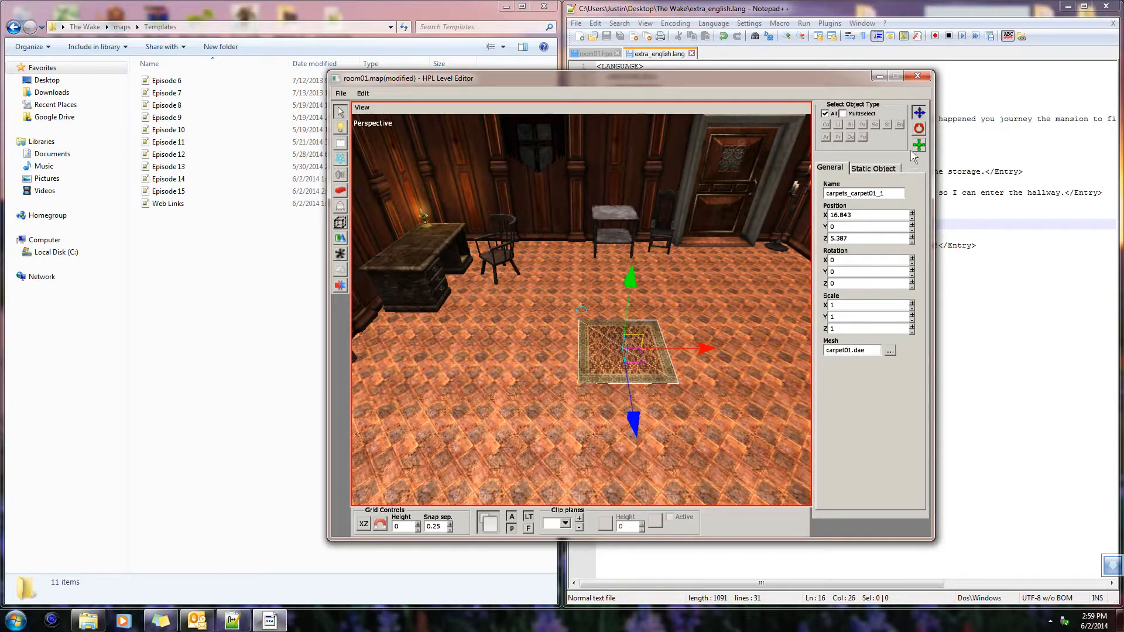
middle_click_drag(708, 398, 585, 341)
mouse_move(541, 331)
left_mouse_down()
mouse_move(515, 329)
mouse_move(529, 332)
left_mouse_up()
left_click_drag(635, 401, 650, 429)
middle_click_drag(651, 429, 757, 403)
middle_click_drag(706, 416, 702, 330, "alt")
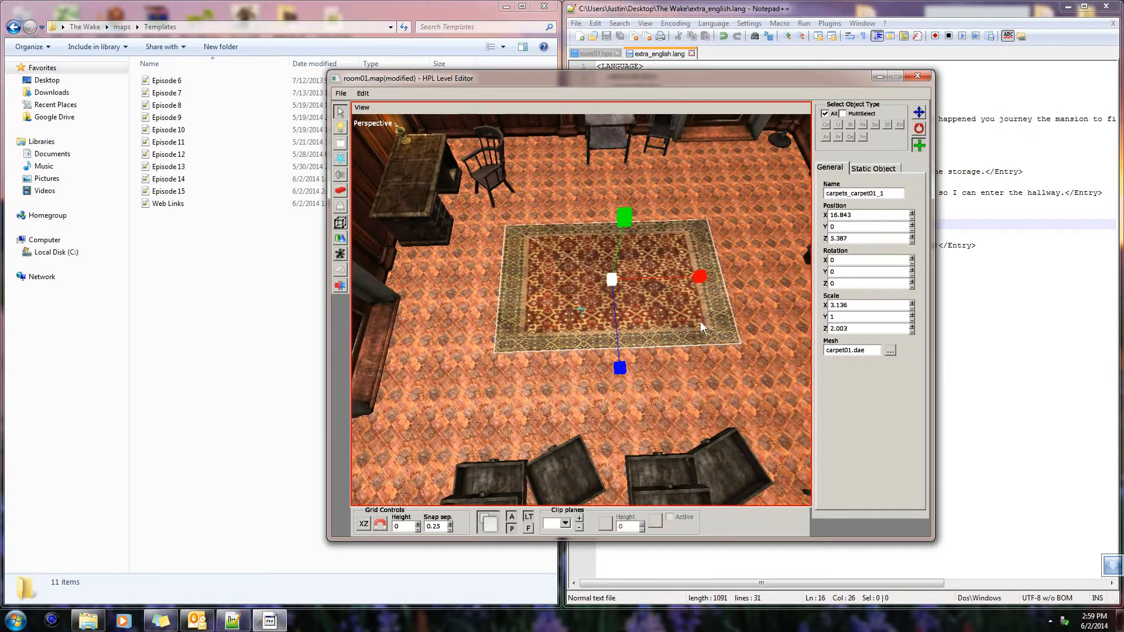
left_click_drag(698, 277, 703, 279)
middle_click_drag(686, 329, 681, 295, "alt")
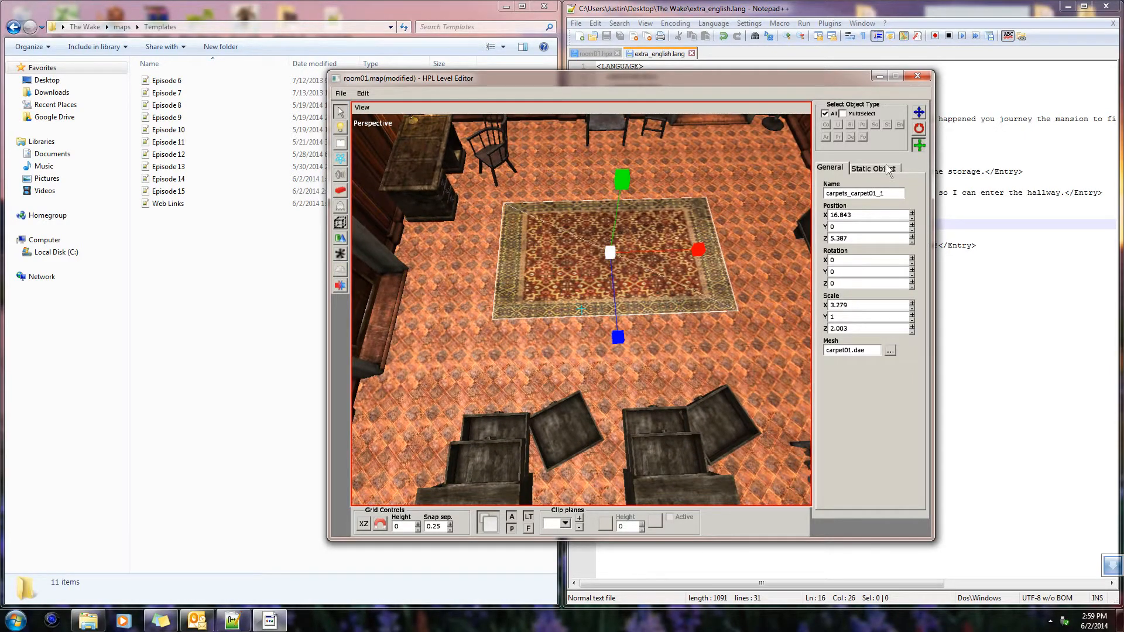
Move the enlarged carpet across the floor to about X 17.1 and Z 5.7
left_click_drag(691, 251, 705, 251)
left_click_drag(625, 321, 633, 346)
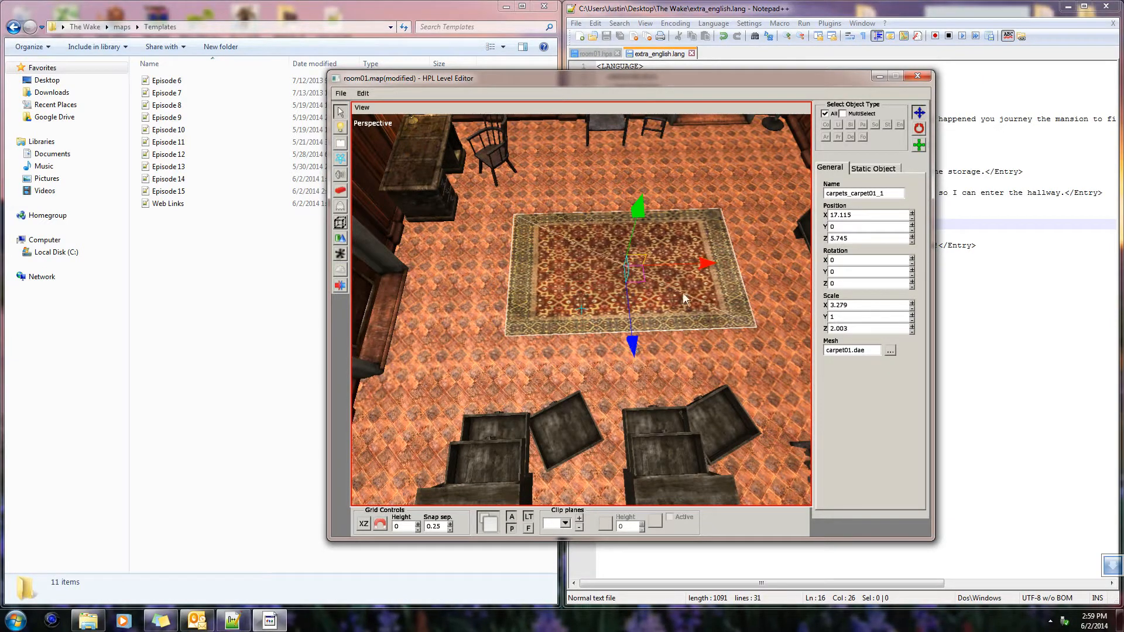
left_click(714, 264)
left_click(701, 264)
left_click(695, 265)
left_click_drag(699, 263, 703, 264)
Move the chest of drawers nearer the candle stand closer to its neighbour along the wall, to about X 15.36
left_click_drag(694, 310, 434, 292, "alt")
left_click_drag(497, 250, 659, 301)
left_click(643, 374)
left_click_drag(642, 374, 662, 329, "alt")
left_click(490, 272)
scroll(530, 306, "up", 4)
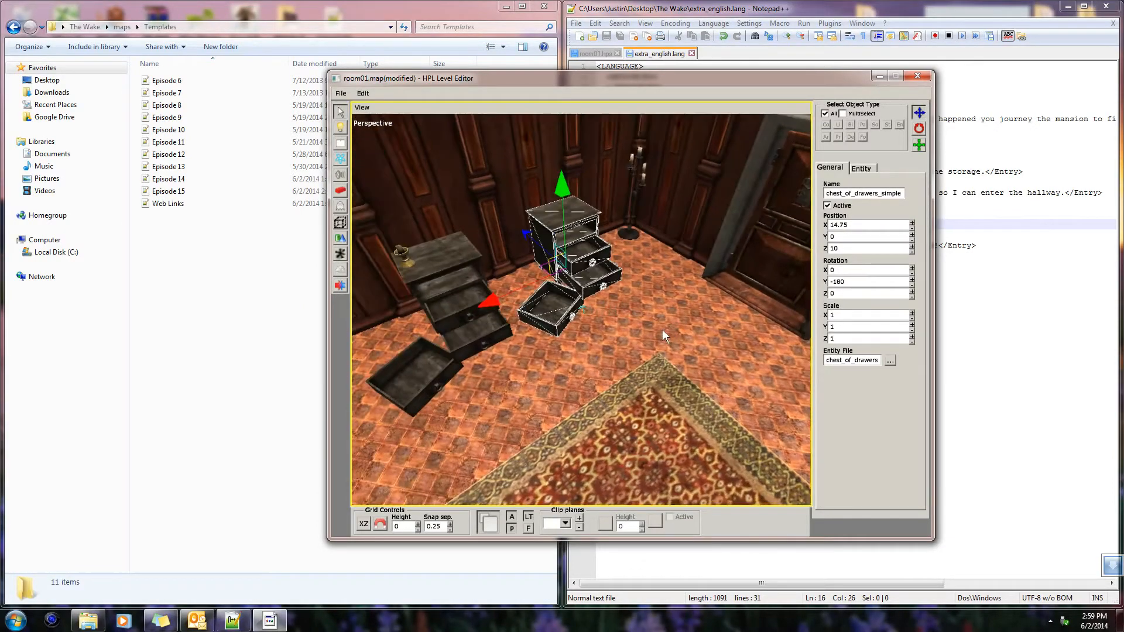
left_click_drag(514, 286, 503, 307)
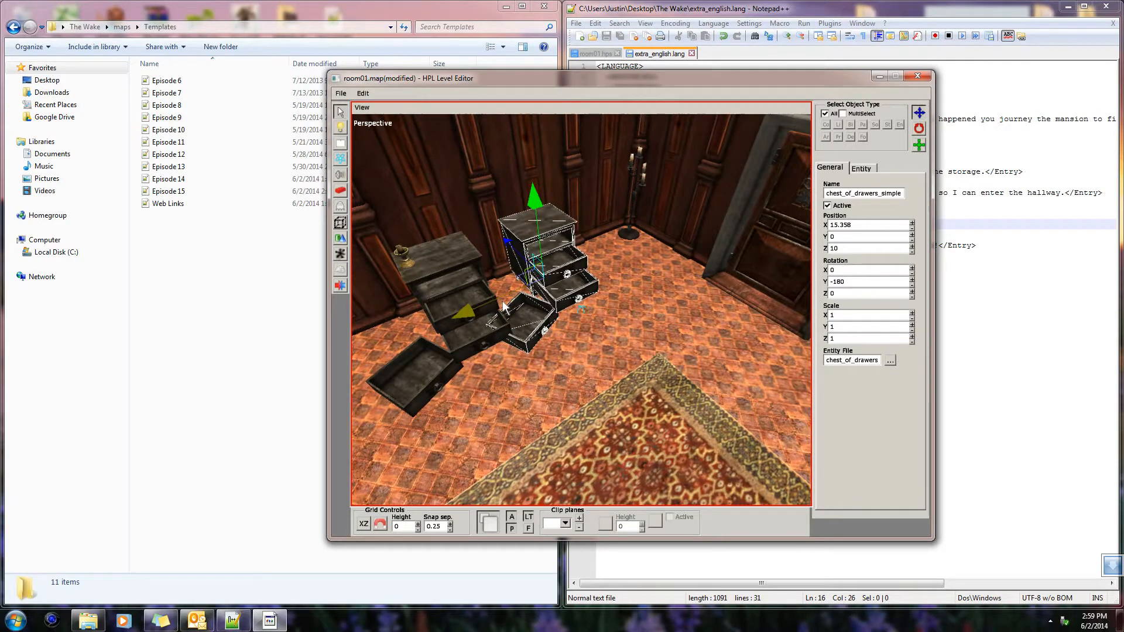
Turn the chest of drawers at an angle, Y rotation about -25.8, and shift it to about X 15.9, Z 9.77
left_click_drag(539, 342, 564, 345)
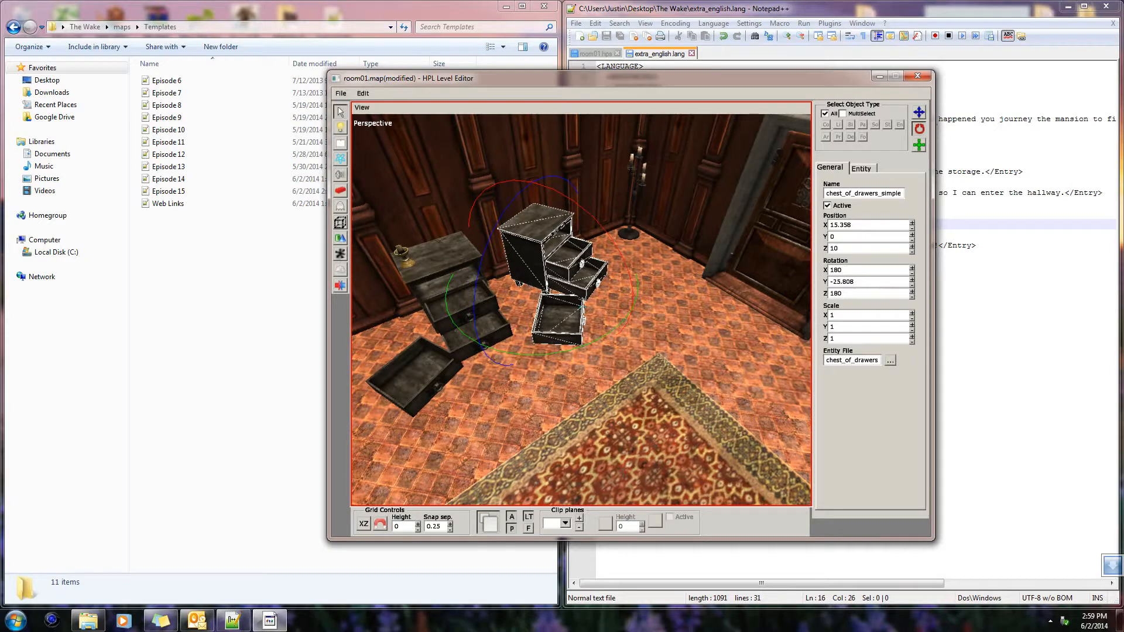
key("w")
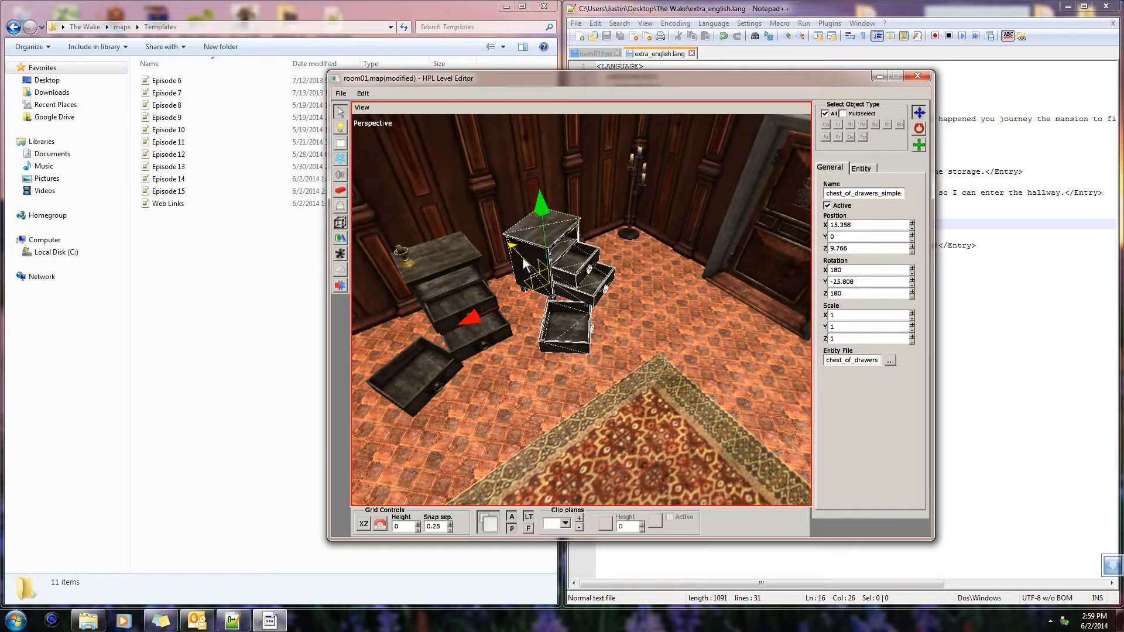
left_click_drag(487, 308, 464, 320)
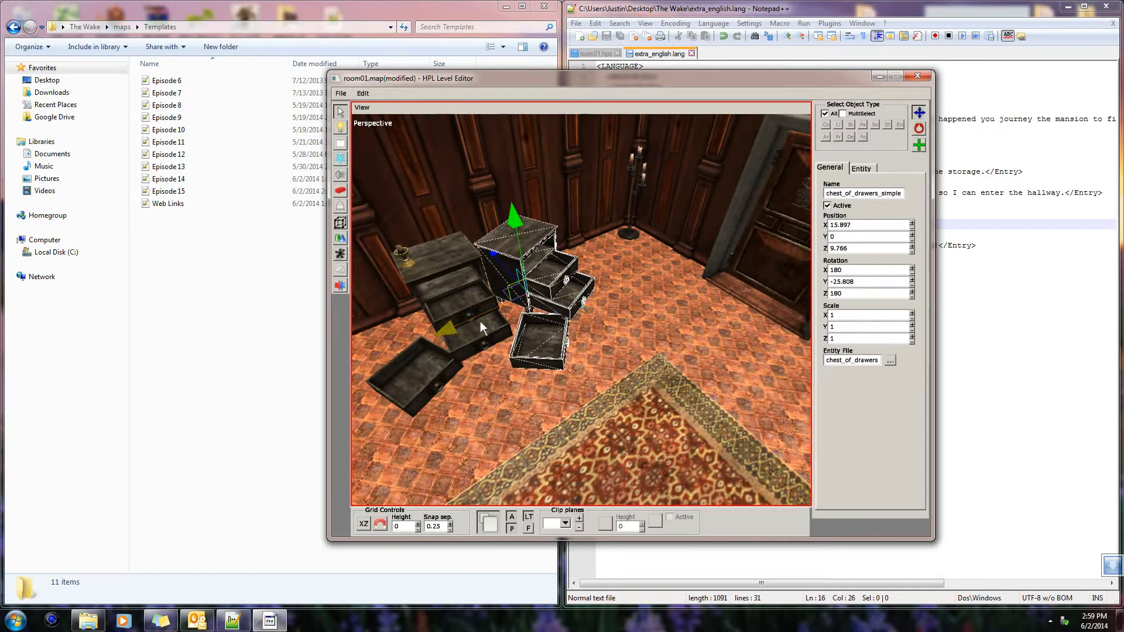
left_click(684, 335)
Browse the placeable entities in the obstacles category
middle_click_drag(608, 307, 577, 309)
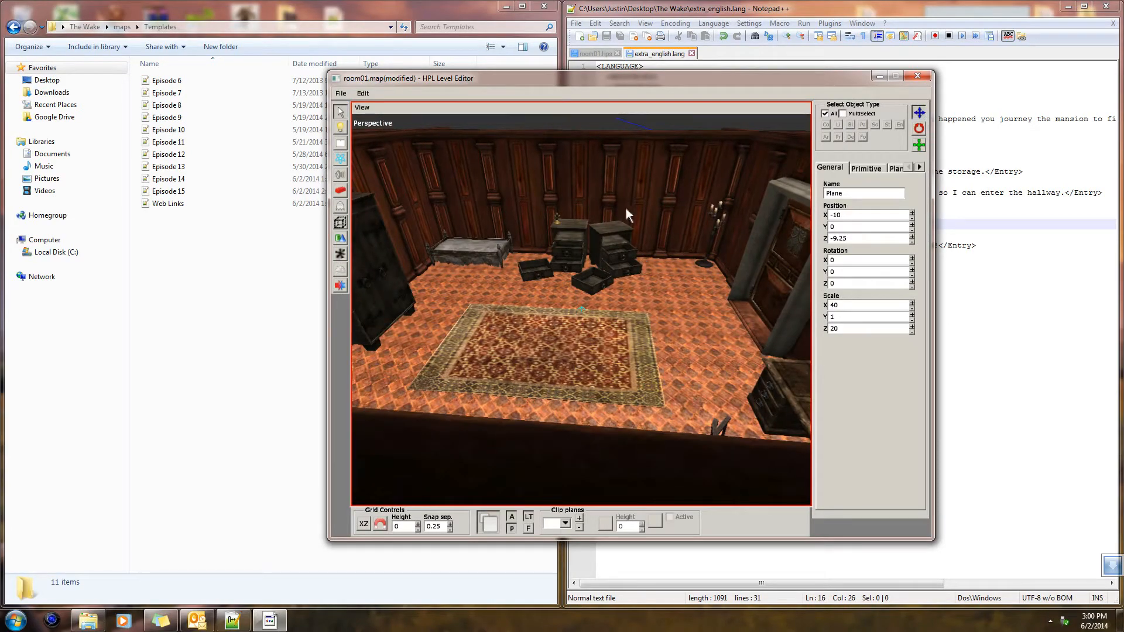
middle_click_drag(631, 280, 807, 209)
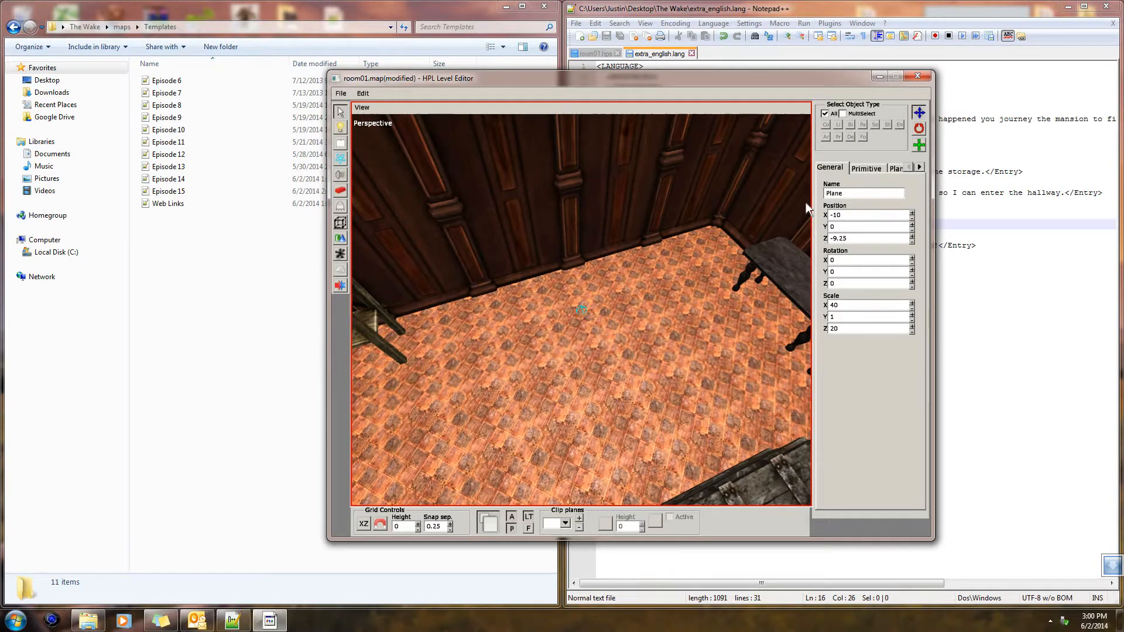
left_click(341, 191)
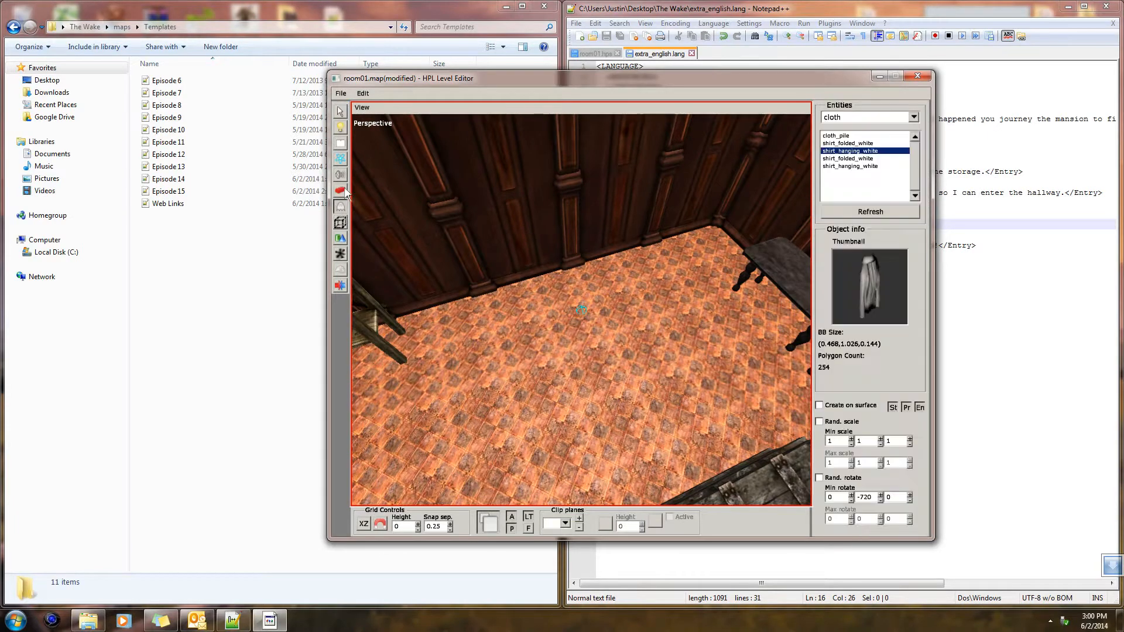
left_click(911, 118)
left_click(877, 154)
left_click(861, 159)
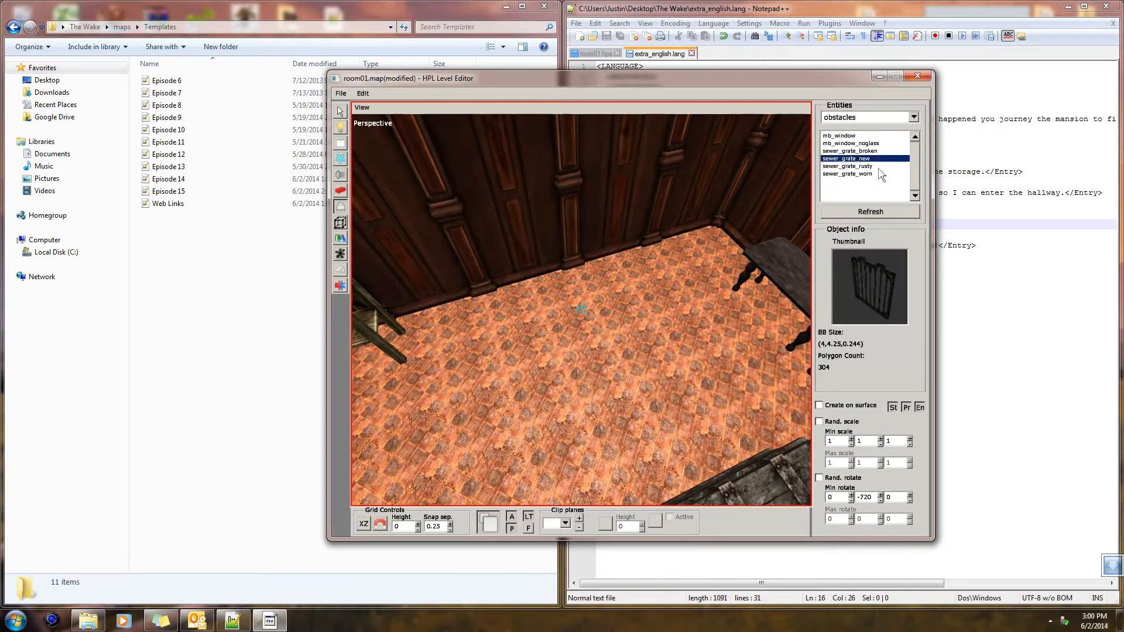
left_click(878, 175)
left_click(914, 118)
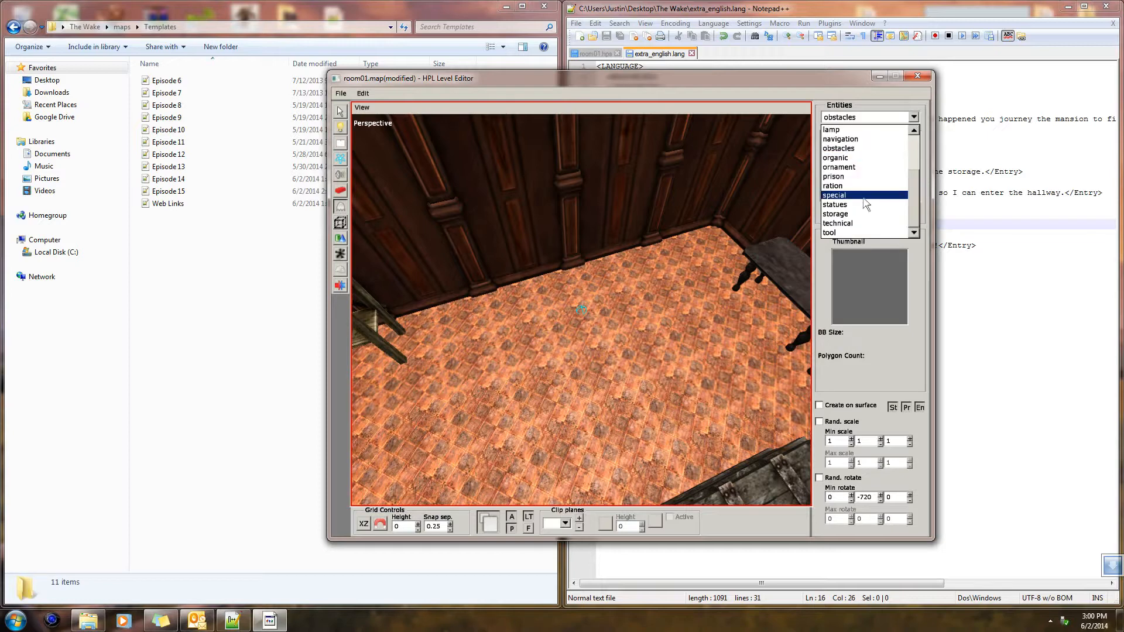
Place barrel01 barrels from the container category, grouping four beside the tables and three near the wooden shelf rack
scroll(852, 175, "up", 1)
scroll(849, 162, "up", 3)
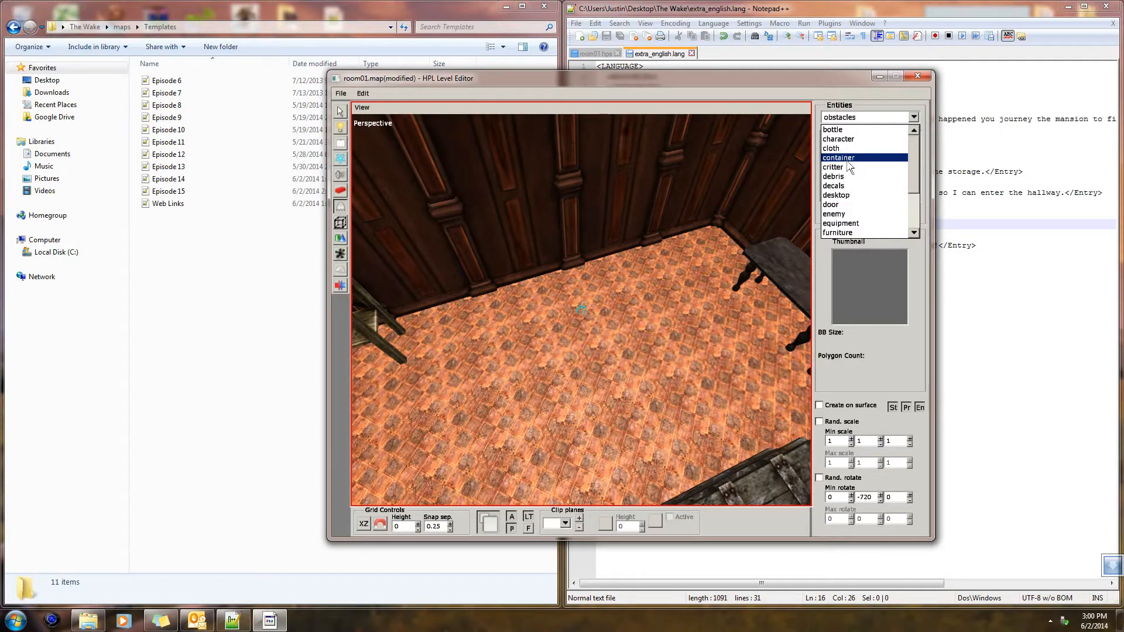
left_click(847, 160)
left_click(847, 158)
left_click(846, 144)
left_click(847, 137)
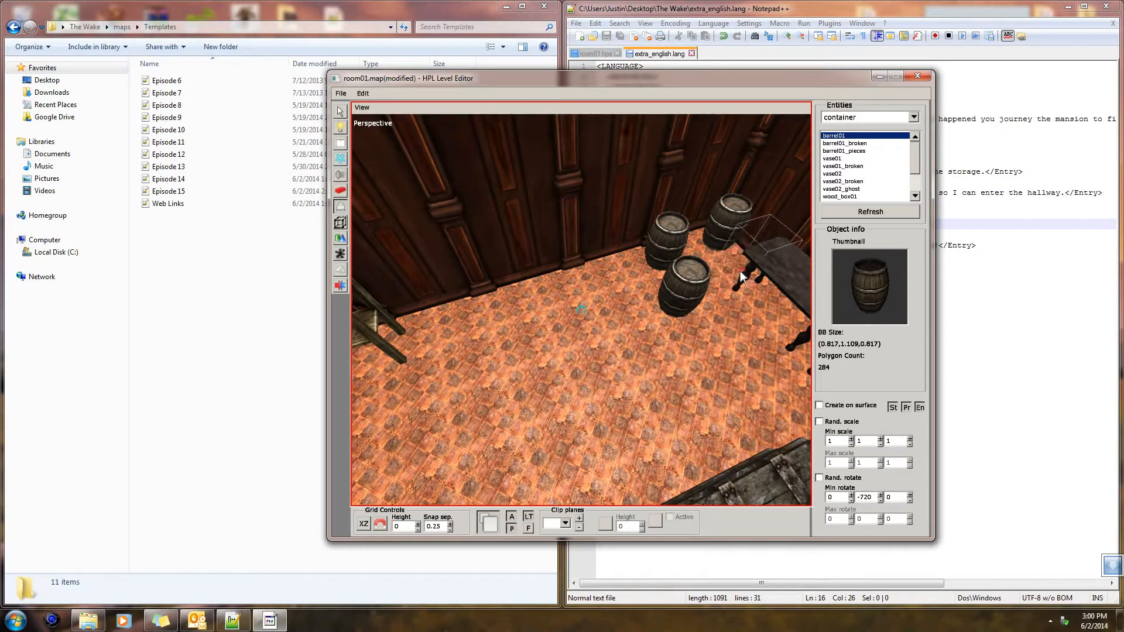
left_click(702, 267)
mouse_move(622, 355)
middle_mouse_down()
mouse_move(456, 305)
mouse_move(679, 290)
mouse_move(568, 283)
mouse_move(678, 293)
mouse_move(667, 295)
middle_mouse_up()
left_click(490, 260)
left_click(493, 279)
Look through the vase and wooden box entities in the container category
left_click(854, 174)
left_click(855, 181)
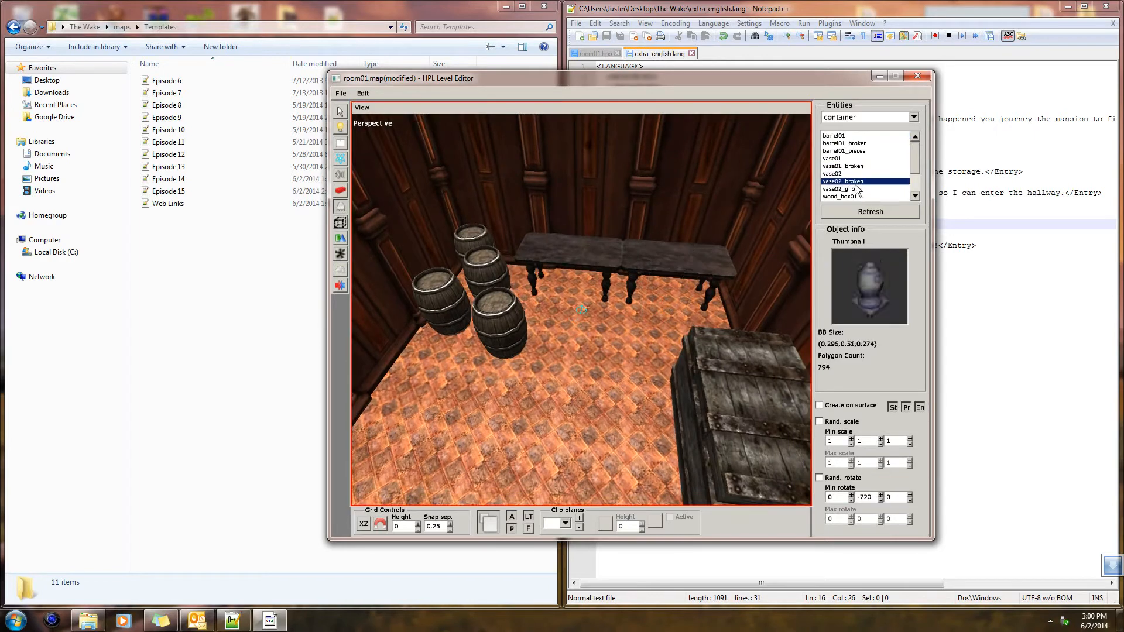
key("Up")
middle_click_drag(440, 395, 678, 369)
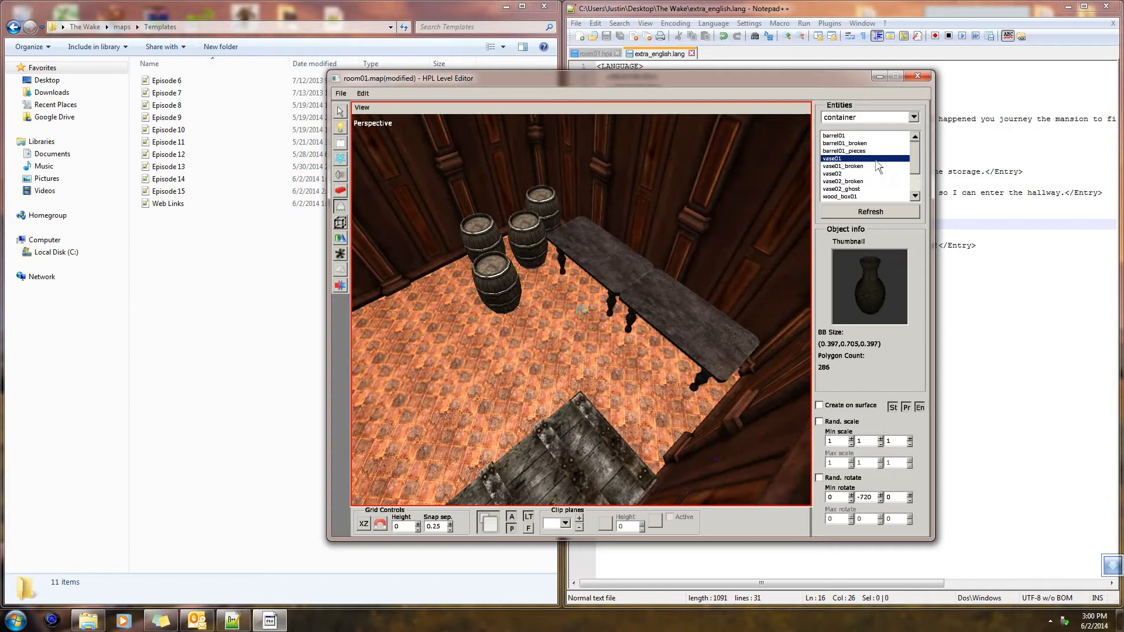
left_click(869, 182)
key("Down")
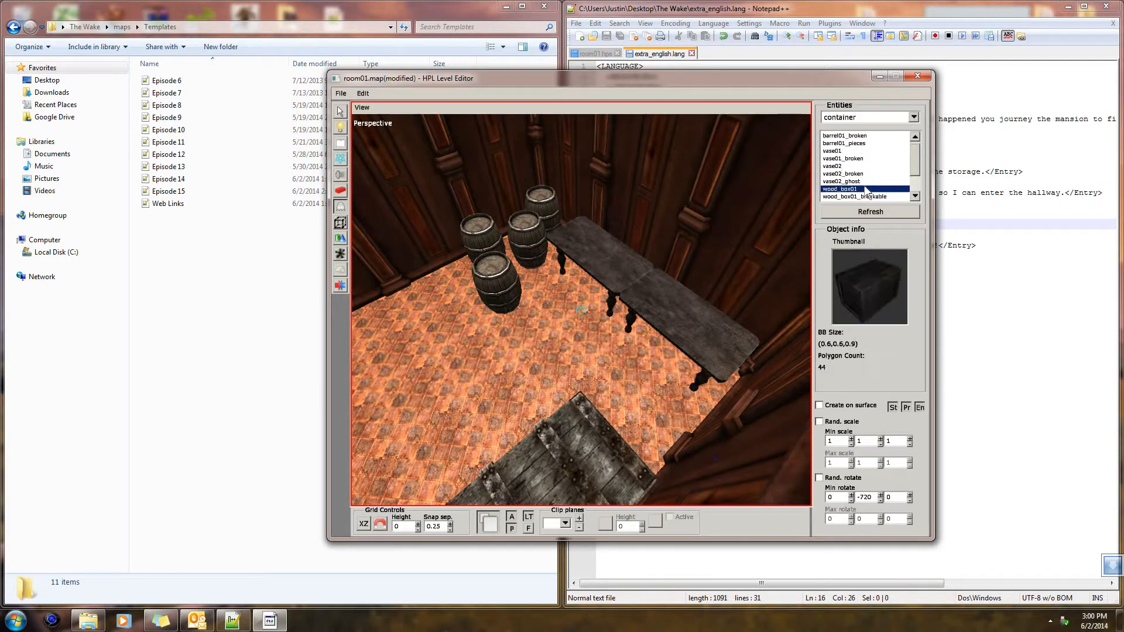
key("Down")
key("Down")
key("Down")
key("Down")
key("Down")
key("Down")
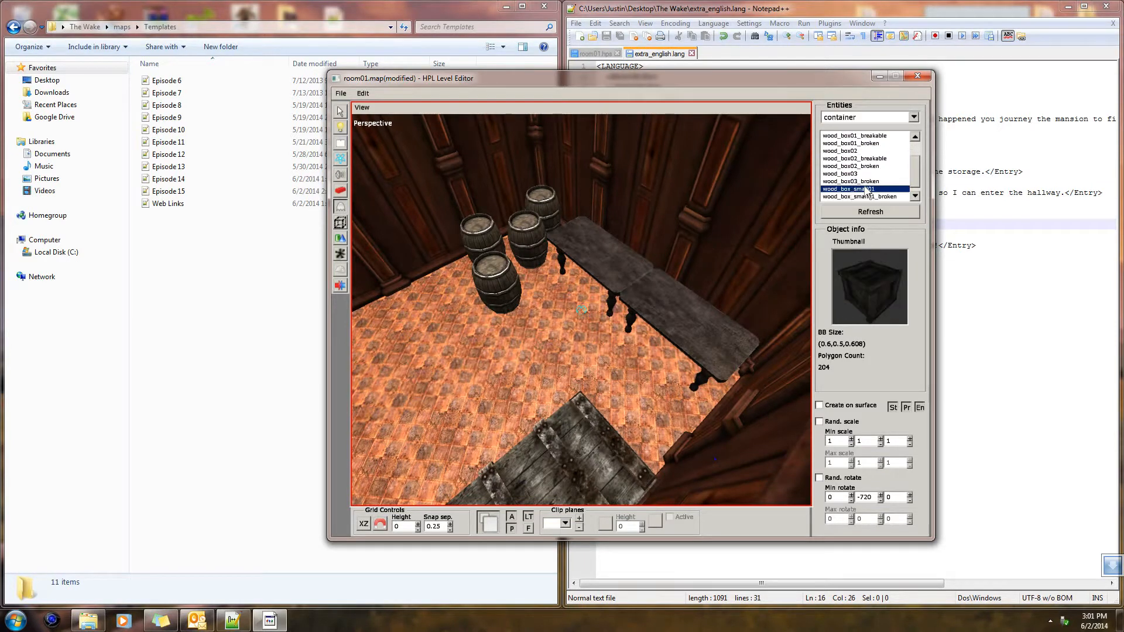
key("Up")
key("Up")
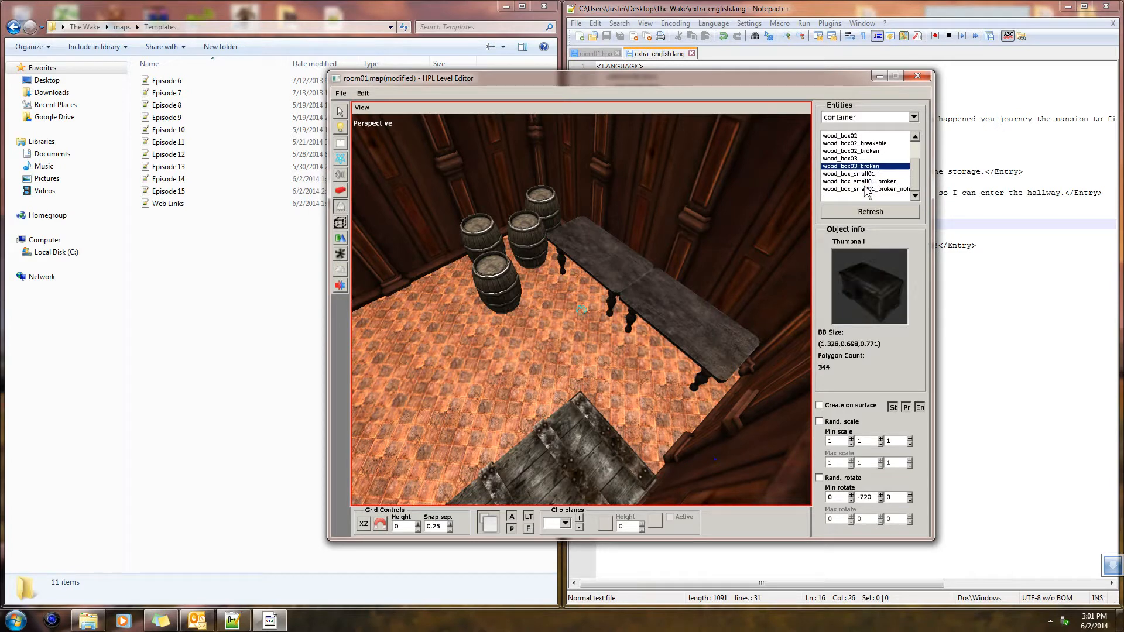
Place two wood_box03 chests on top of the tables, one on each, with creation on surfaces enabled
left_click_drag(638, 316, 822, 206, "alt")
left_click(846, 161)
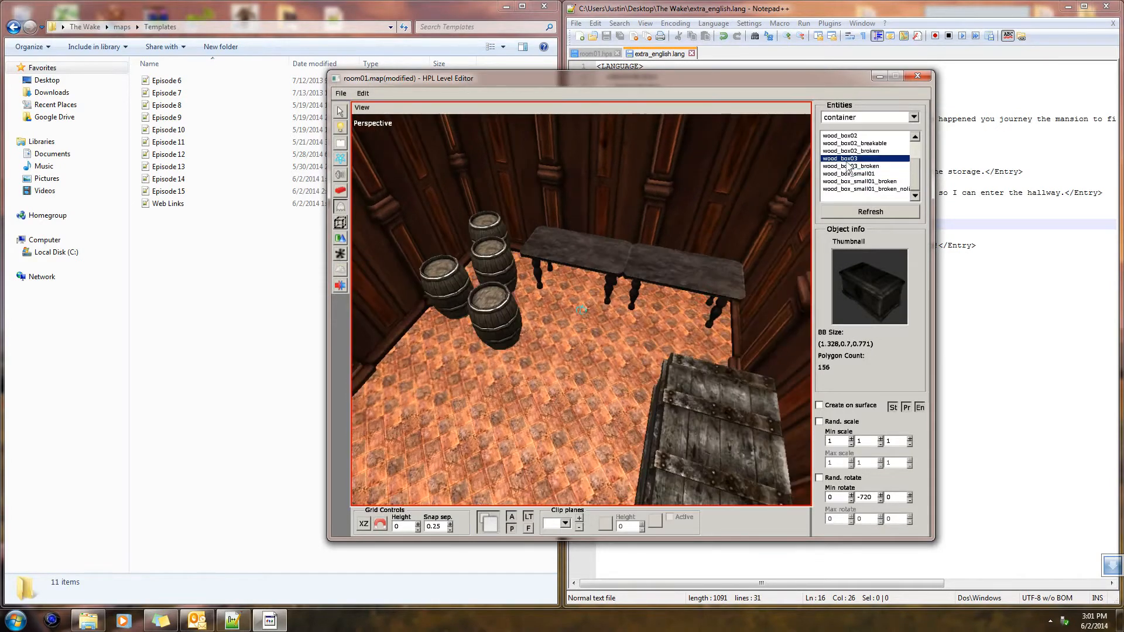
left_click_drag(745, 308, 682, 265, "alt")
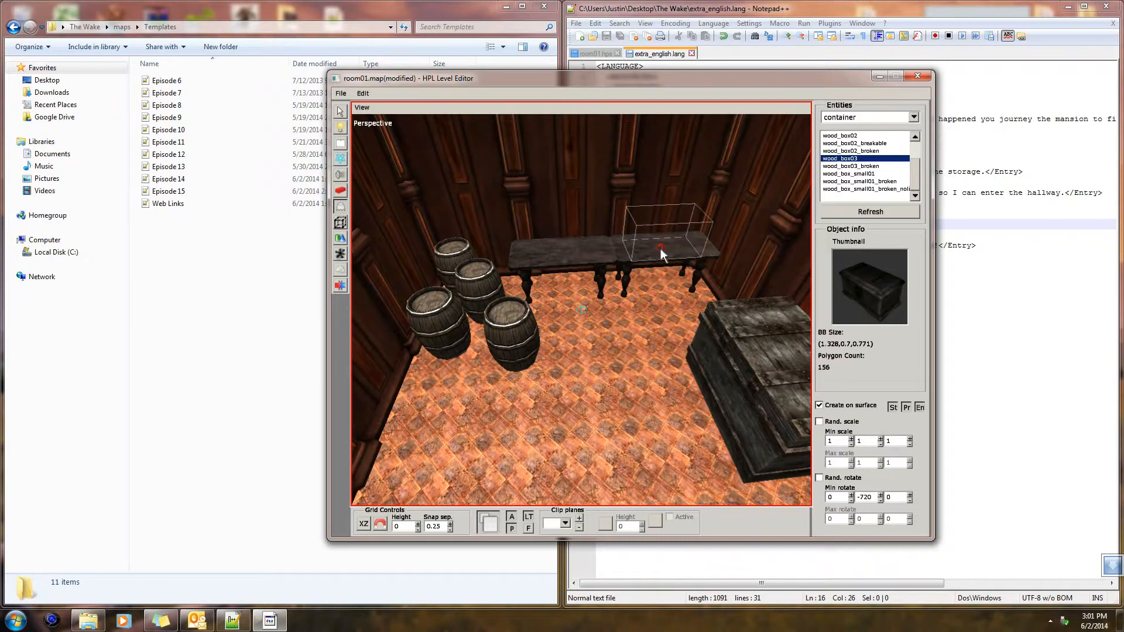
middle_click_drag(664, 261, 591, 338, "alt")
left_click(602, 362)
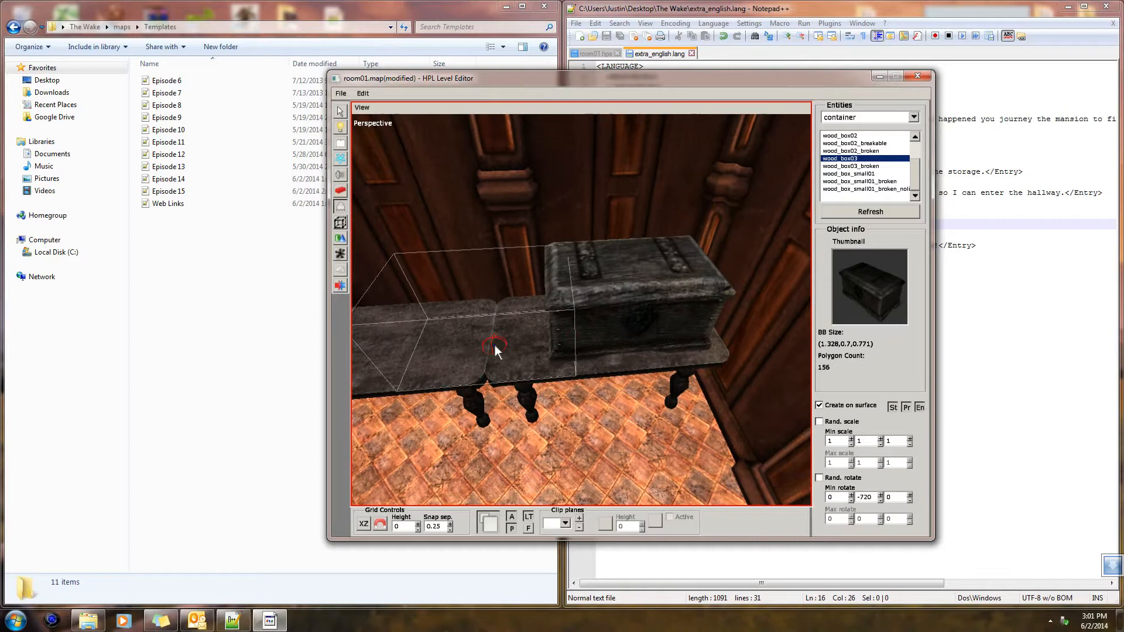
middle_click_drag(521, 336, 651, 332, "alt")
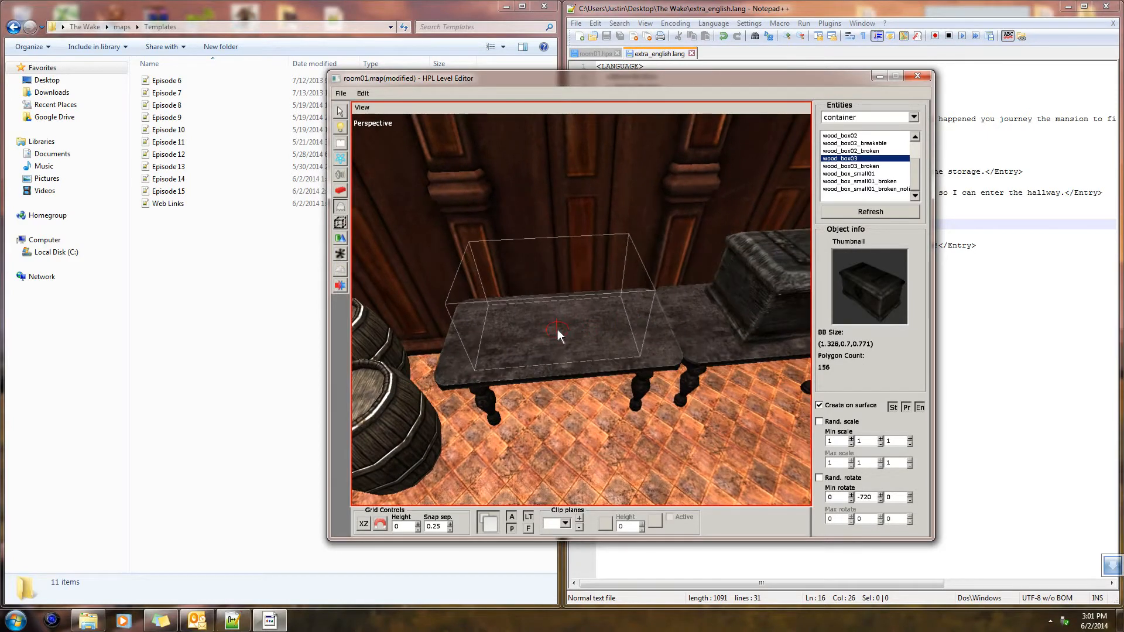
left_click(557, 329)
mouse_move(557, 328)
left_mouse_down("alt")
mouse_move(607, 341)
mouse_move(538, 329)
left_mouse_up("alt")
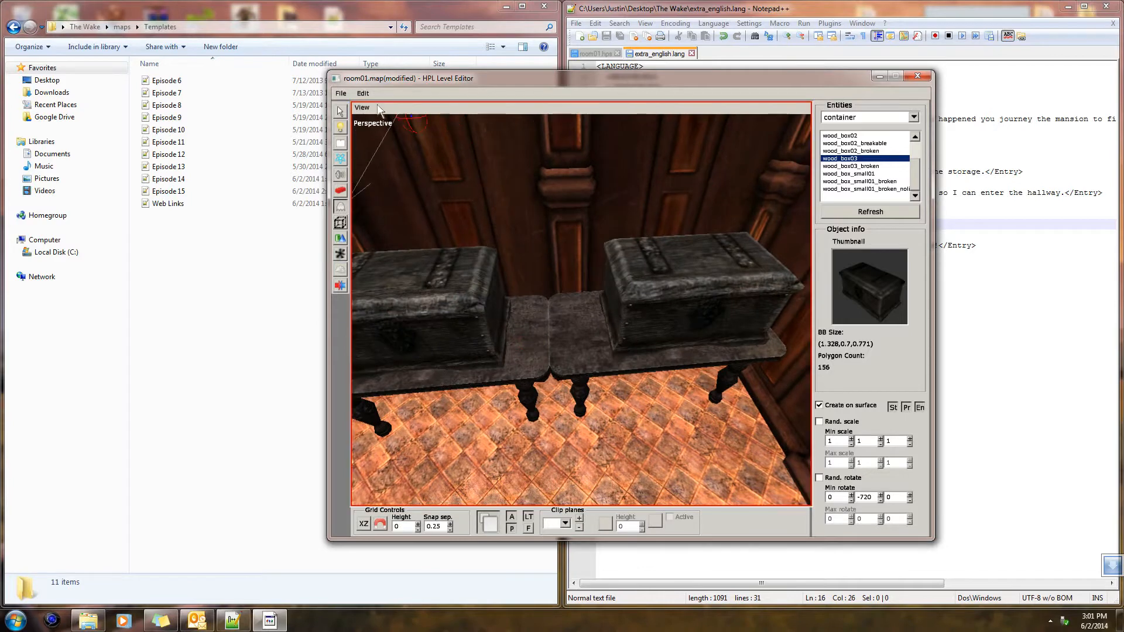
Shift the chest farther from the barrels along its table to about X 10.68
left_click(340, 111)
left_click_drag(503, 155, 561, 232, "alt")
left_click(655, 294)
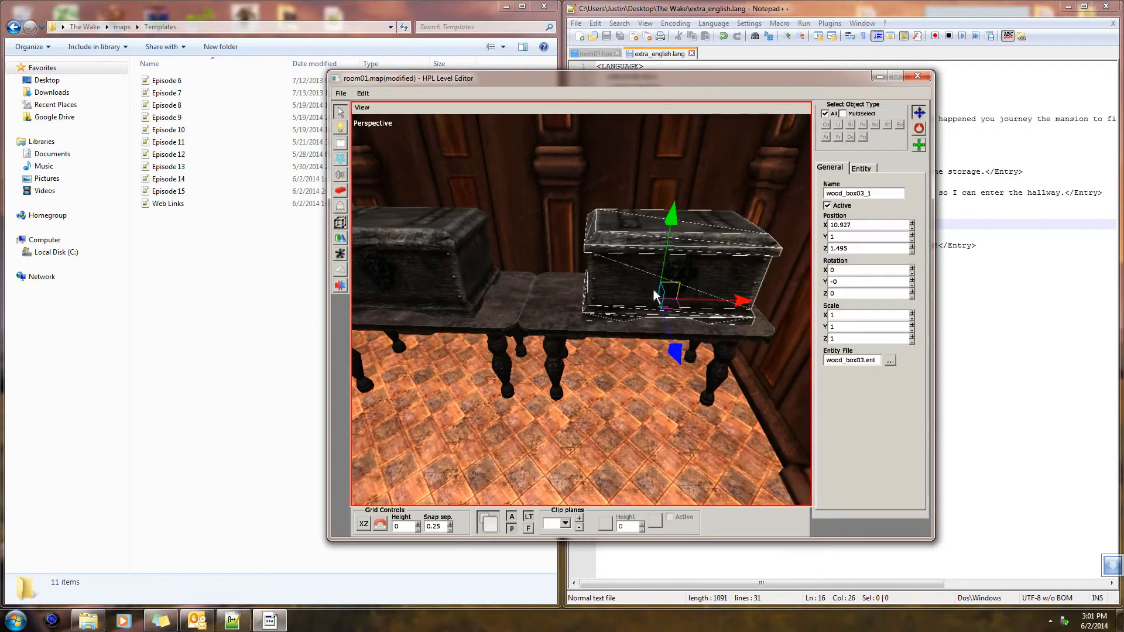
left_click_drag(721, 302, 697, 296)
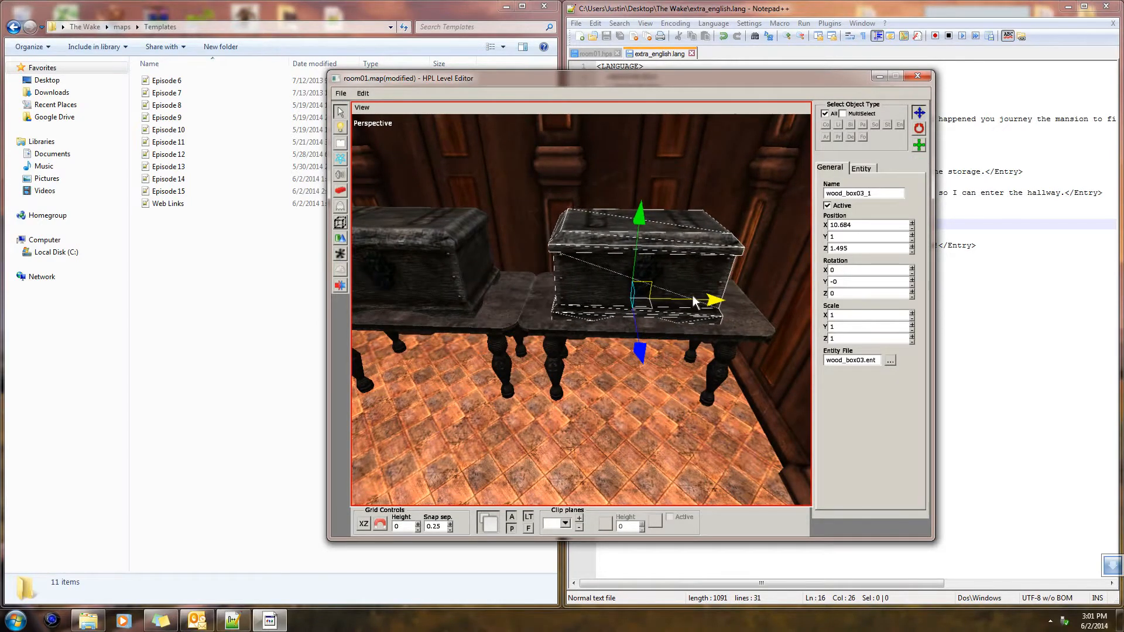
Select the chest on the table nearer the barrels and adjust its position to about X 8.7
left_click(678, 434)
left_click_drag(678, 434, 618, 259, "alt")
left_click(584, 259)
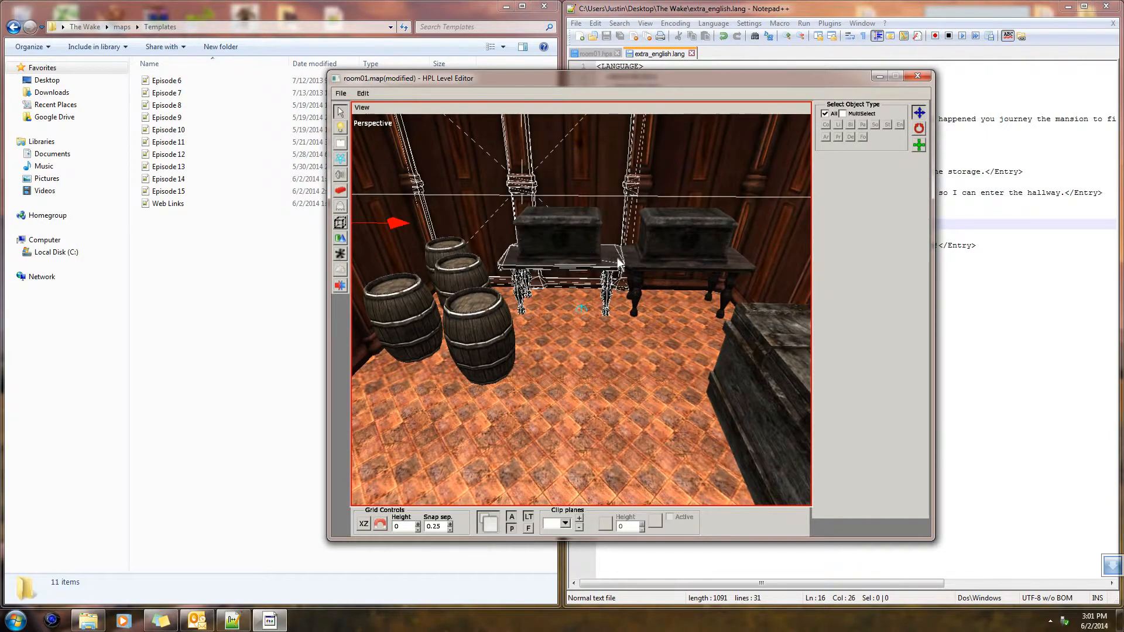
left_click(635, 318)
left_click(584, 240)
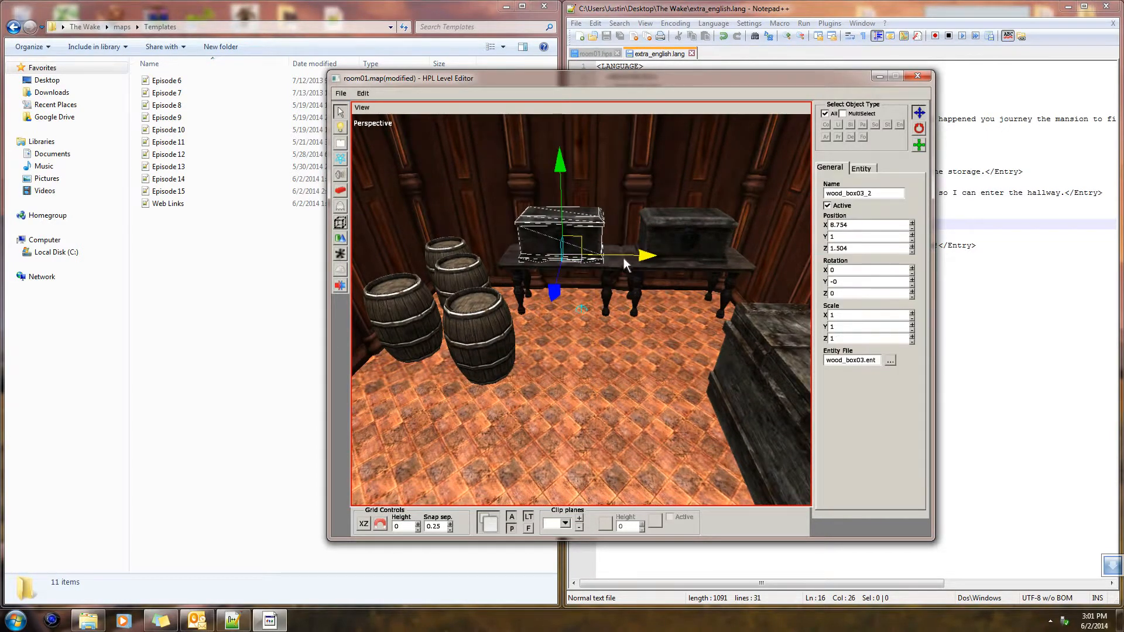
left_click(561, 439)
Place three vase02_broken vases from the container category along the lowest shelf of the wooden rack
left_click_drag(562, 439, 425, 504, "alt")
left_click_drag(490, 415, 808, 206, "alt")
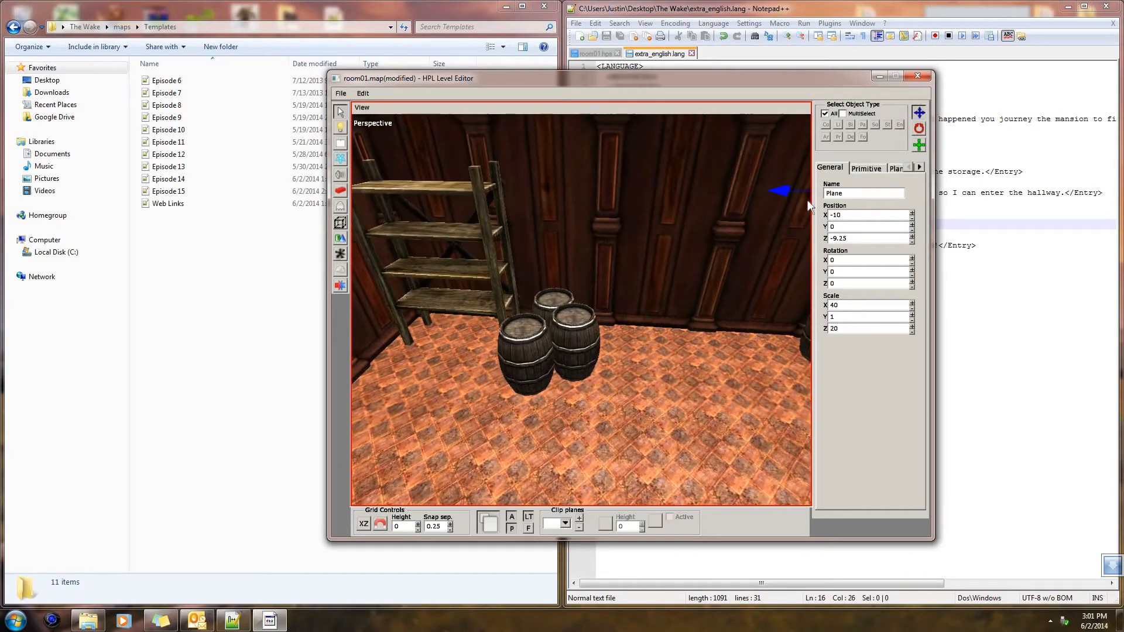
left_click(346, 208)
left_click_drag(664, 270, 497, 258, "alt")
left_click(865, 150)
left_click(865, 143)
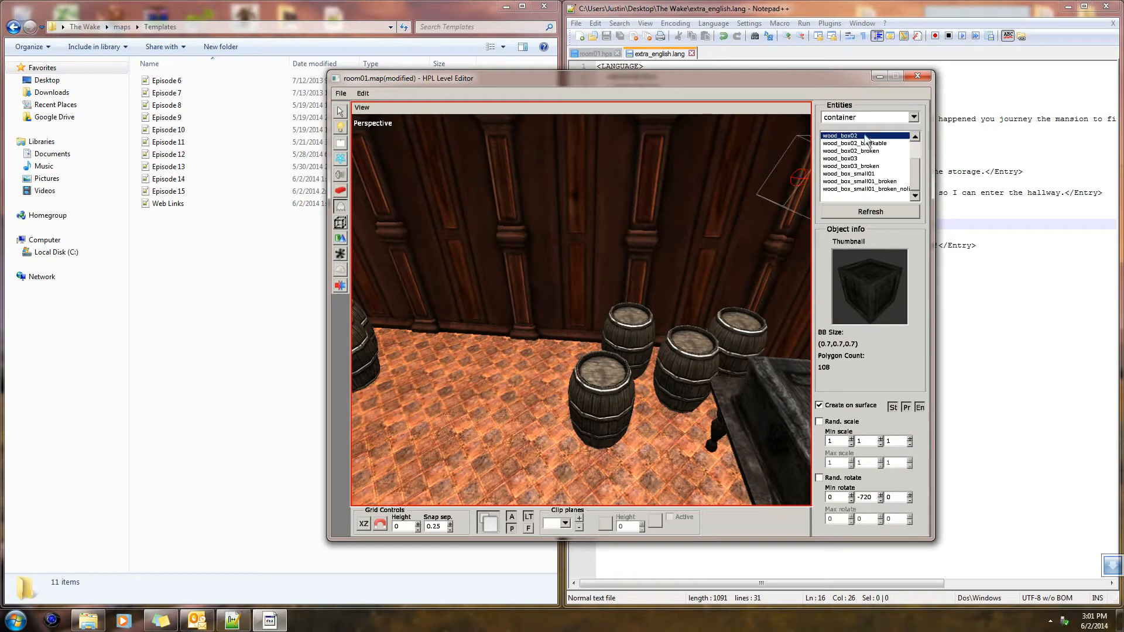
scroll(868, 153, "up", 2)
left_click(866, 150)
left_click(857, 136)
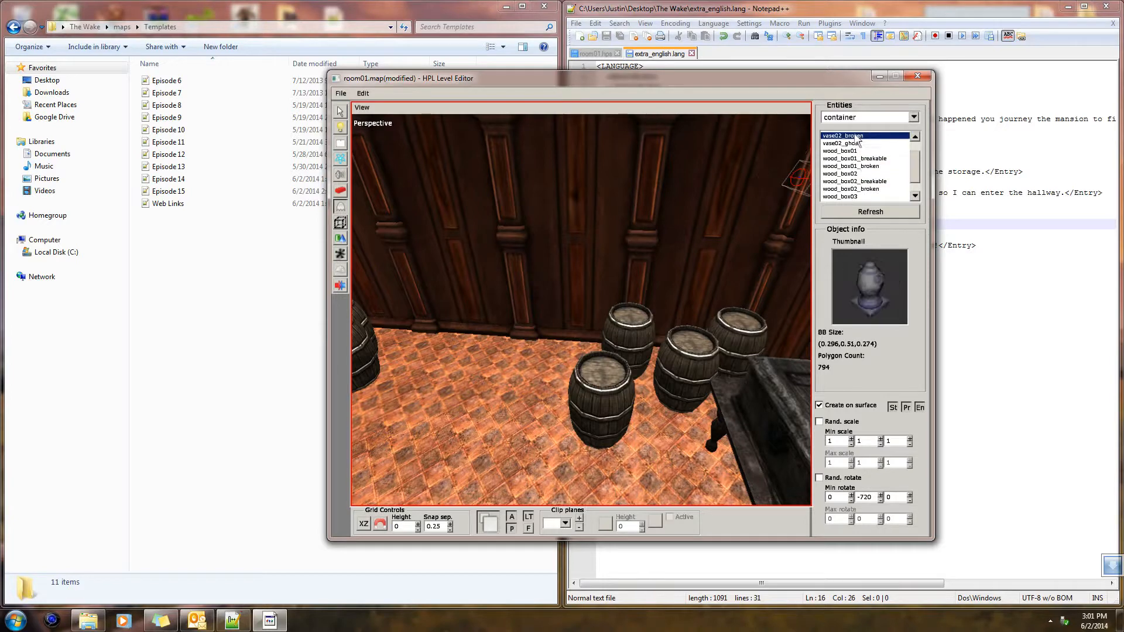
left_click(855, 151)
left_click(852, 137)
middle_click_drag(592, 382, 850, 429, "alt")
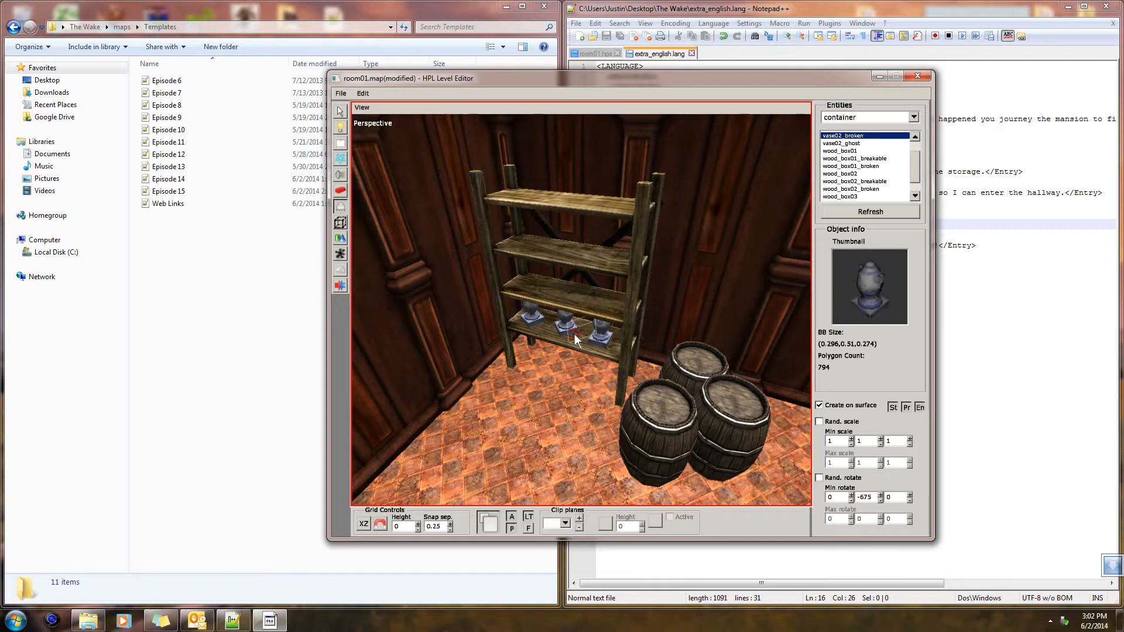
scroll(563, 330, "up", 4)
Undo the middle vase on the lowest shelf and spread four vase02_broken vases over the rack's upper shelves
left_click_drag(604, 388, 644, 367, "alt")
key("ctrl+z")
mouse_move(608, 318)
left_mouse_down("alt")
mouse_move(607, 357)
mouse_move(619, 323)
left_mouse_up("alt")
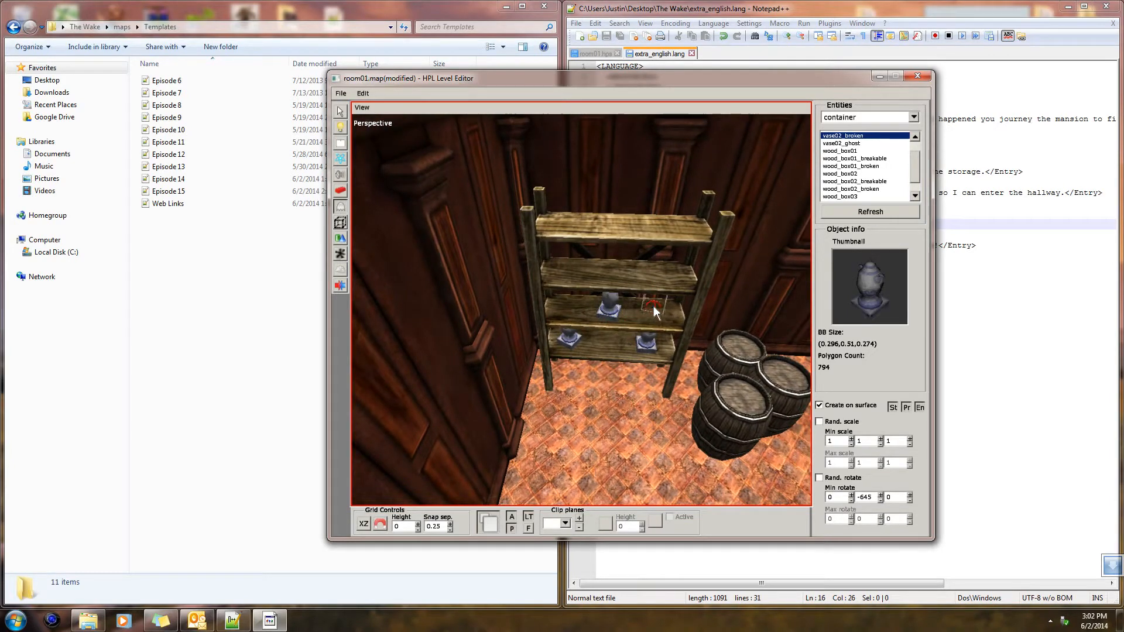
left_click(670, 313)
left_click(546, 269)
left_click_drag(547, 268, 643, 333, "alt")
left_click(679, 297)
Look through the wooden box entities in the container category for other objects to place
left_click(858, 173)
left_click(858, 158)
left_click(860, 144)
left_click(863, 166)
left_click(864, 150)
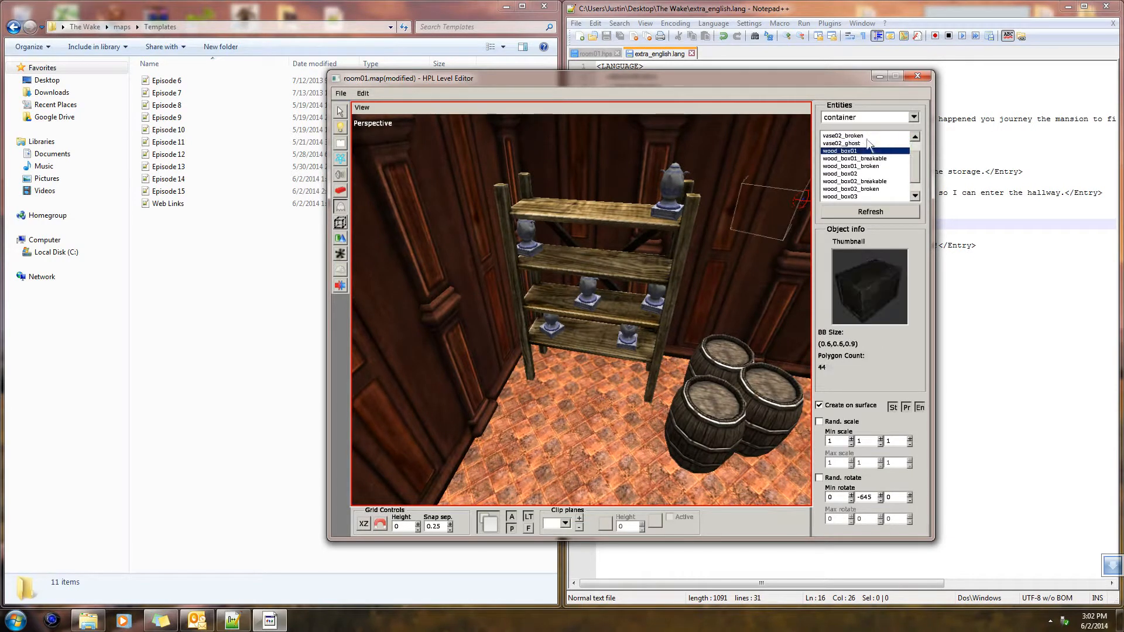
left_click(867, 135)
scroll(872, 153, "up", 2)
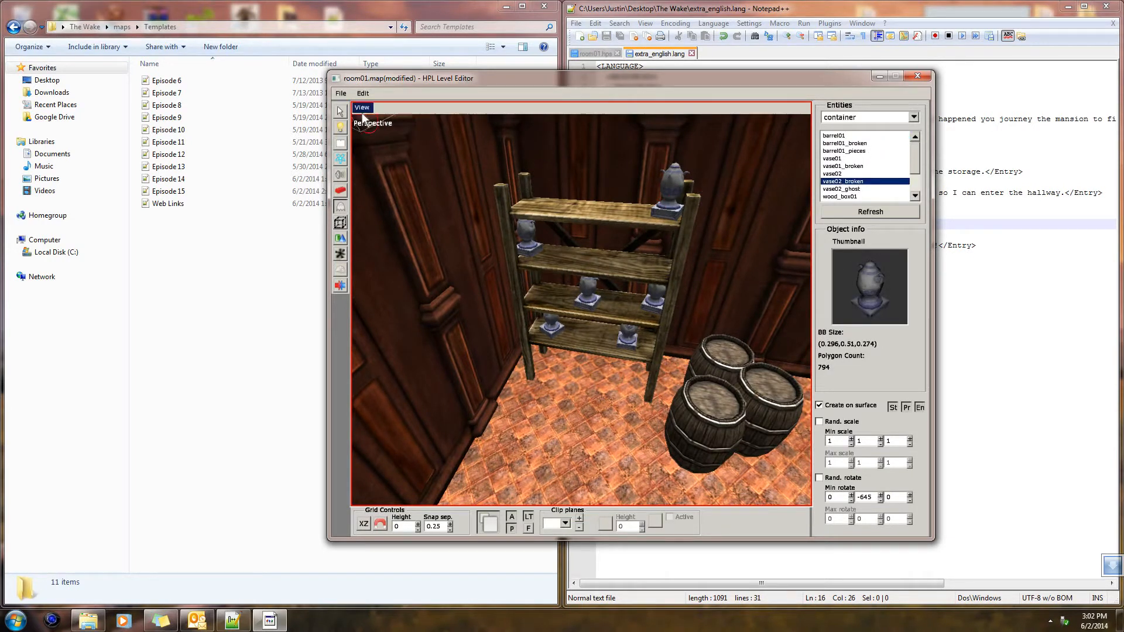
Select the broken vase on the rack's top shelf and examine its placement
left_click(346, 112)
left_click(682, 194)
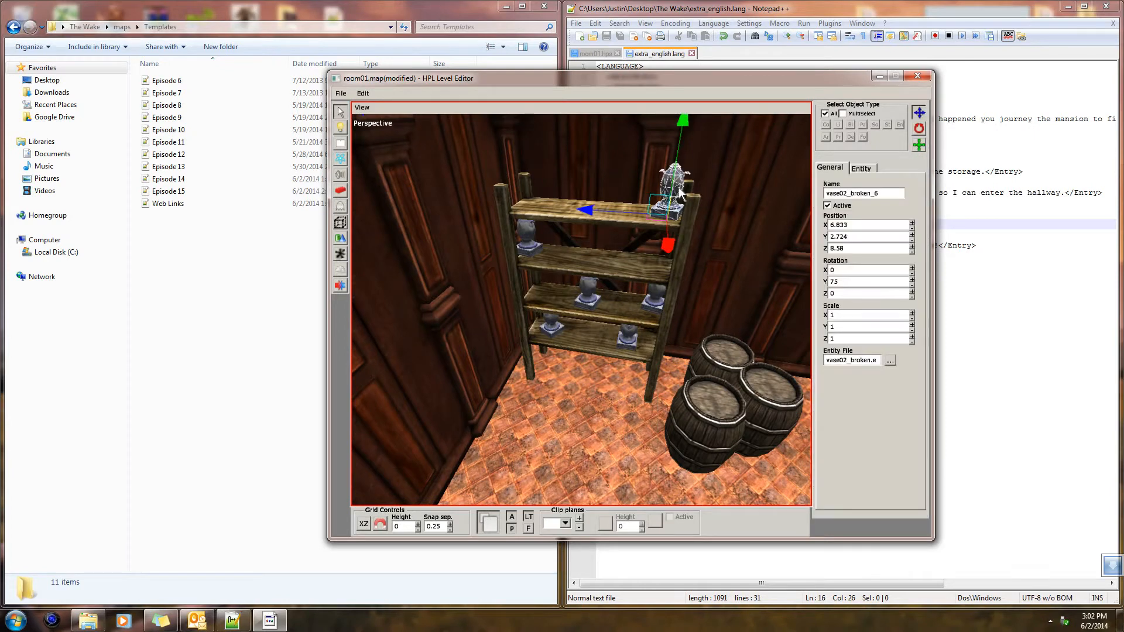
middle_click_drag(630, 230, 755, 275, "alt")
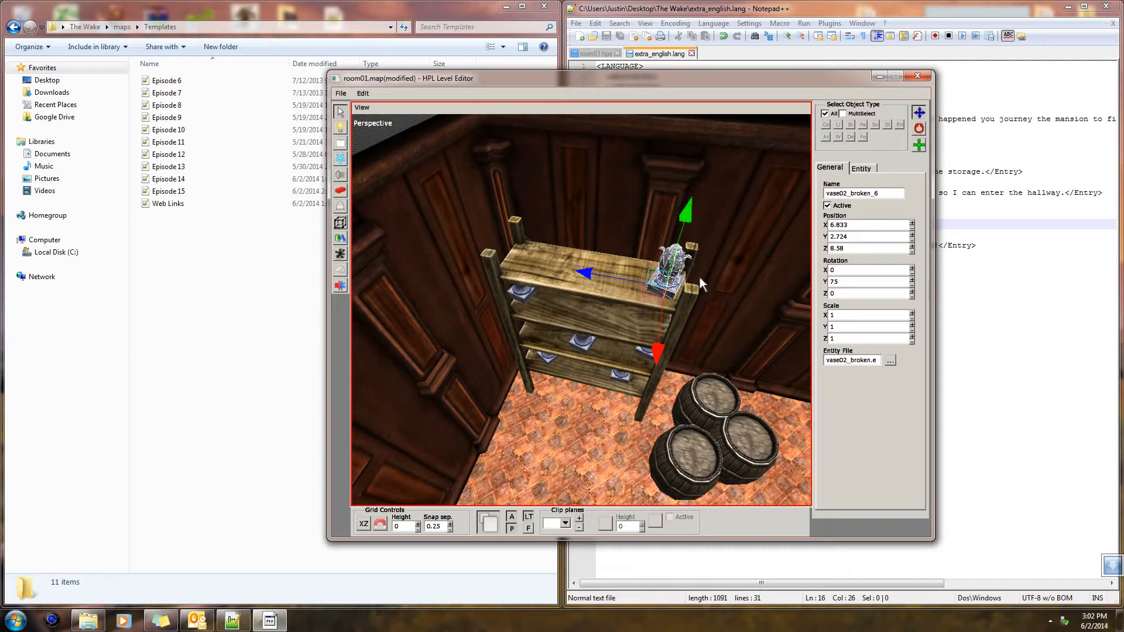
Place a cluster of nine vase01 vases on the floor along the wall between the two barrel groups
middle_click_drag(584, 425, 363, 254, "alt")
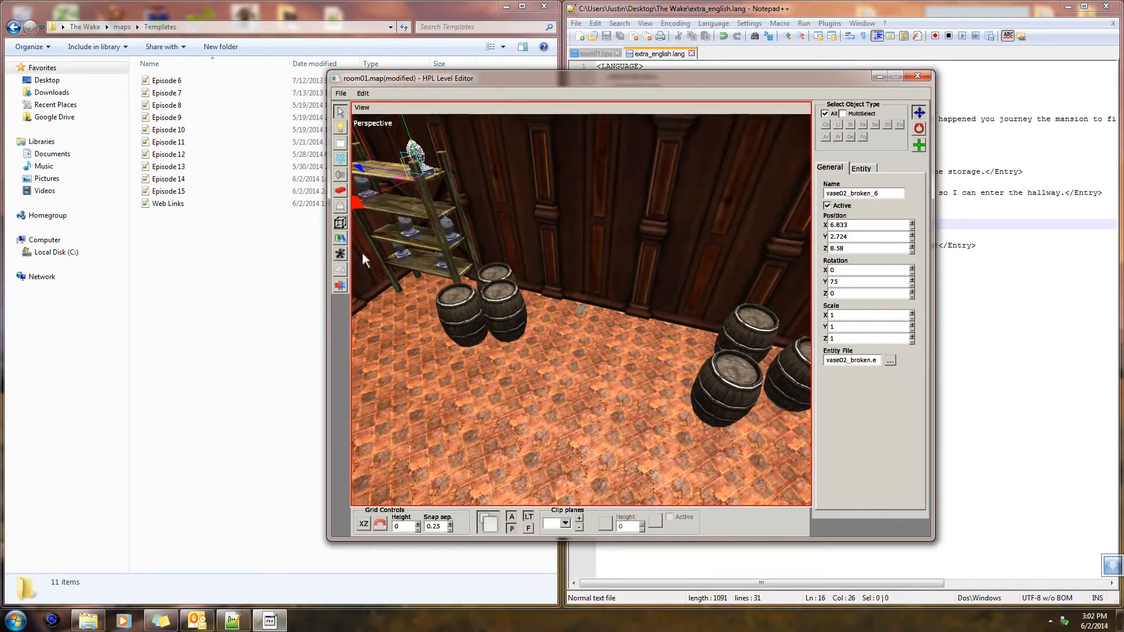
left_click(340, 206)
left_click(852, 166)
left_click(849, 182)
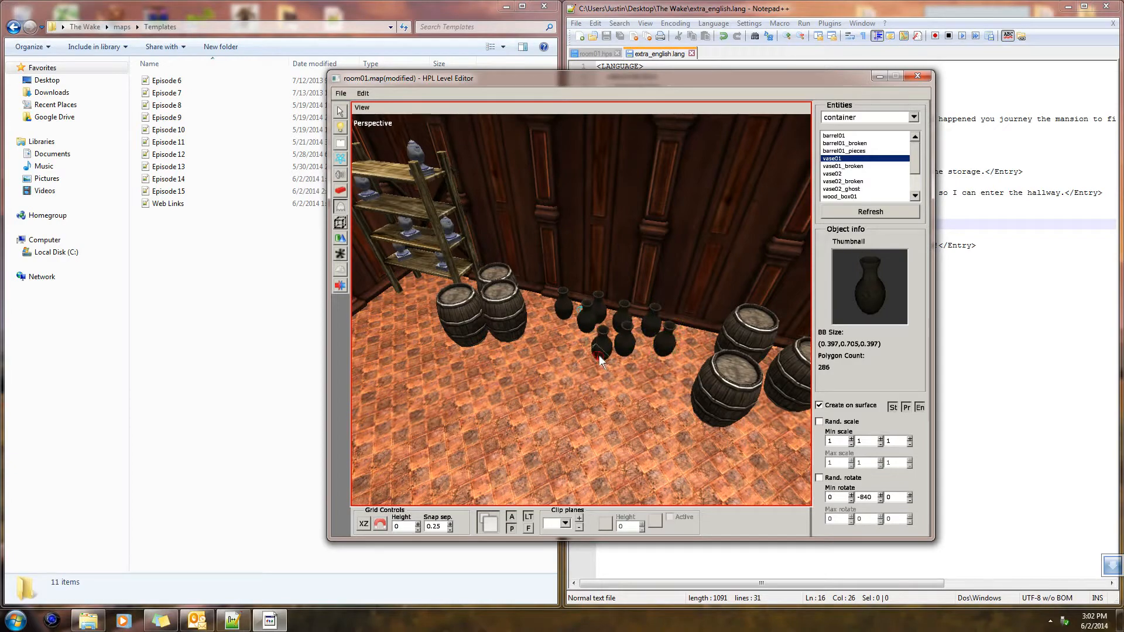
left_click_drag(558, 346, 657, 425, "alt")
scroll(673, 377, "up", 5)
scroll(657, 425, "up", 5)
middle_click_drag(739, 479, 663, 358, "alt")
scroll(665, 360, "up", 10)
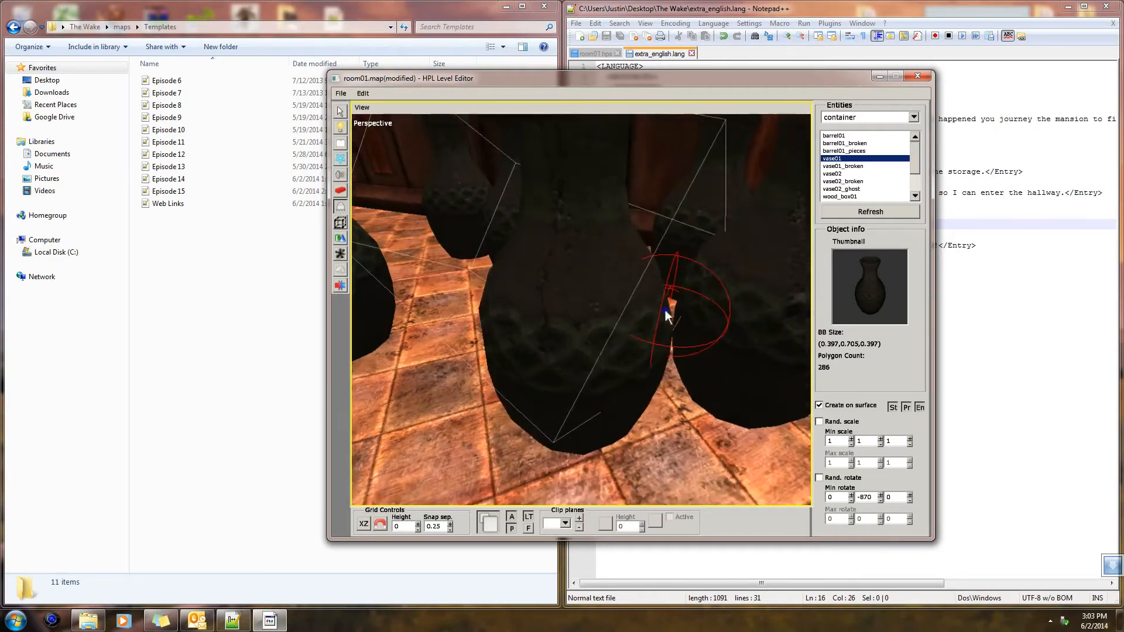
left_click_drag(665, 310, 703, 351, "alt")
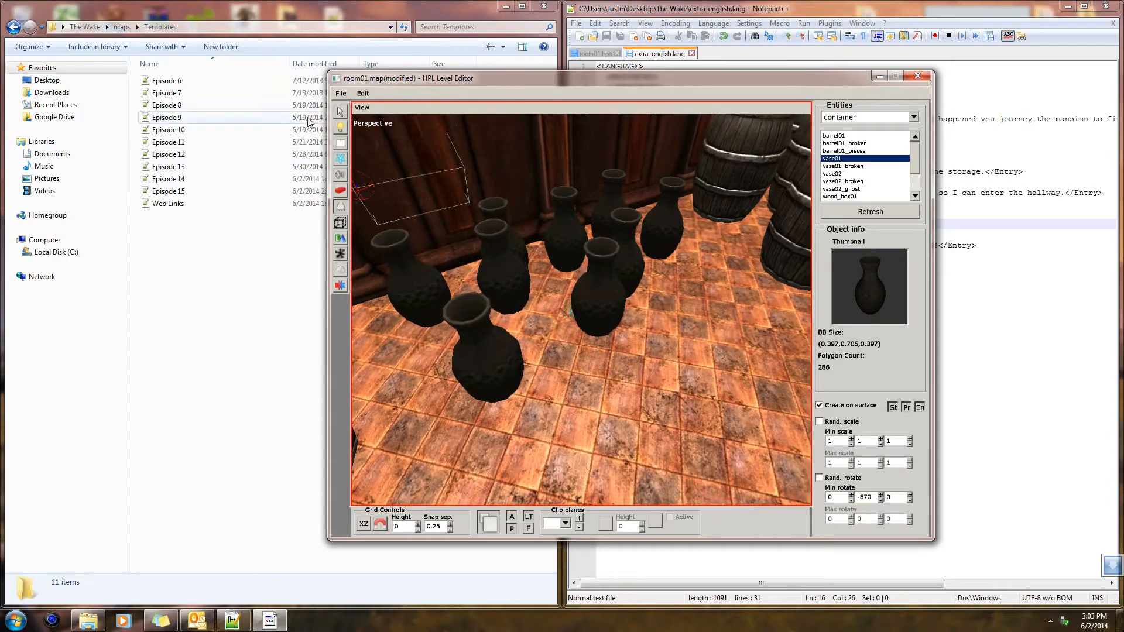
Return to selection mode and save the room01 map
left_click(340, 111)
left_click_drag(641, 244, 567, 352, "alt")
key("ctrl+s")
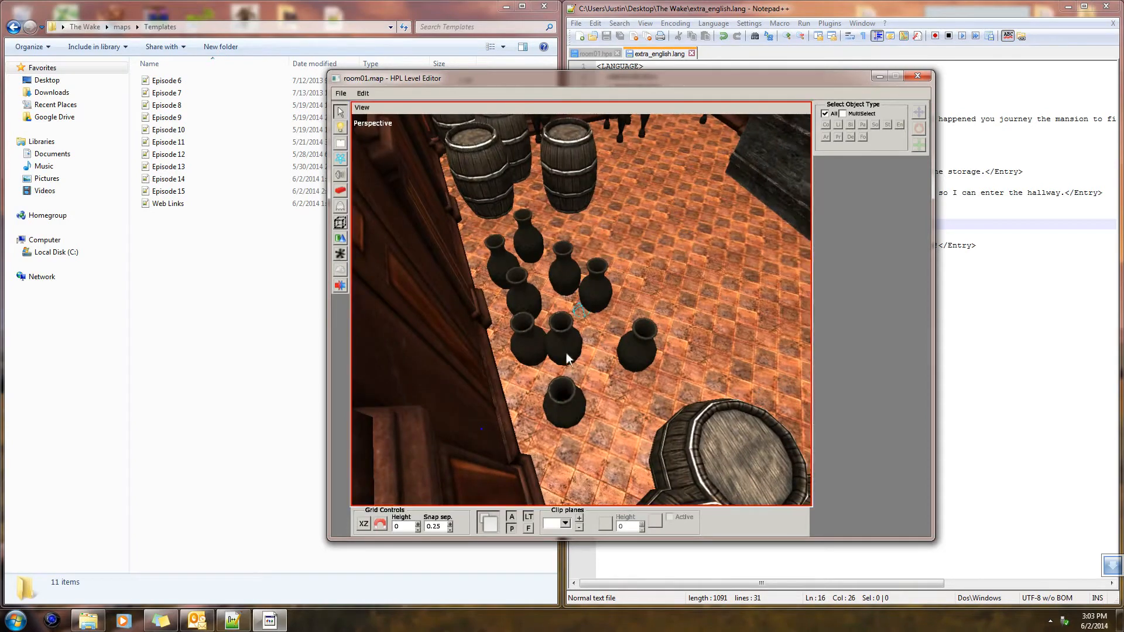
Move the overlapping vase in the vase cluster away from the wall to about X 7.045
left_click(566, 353)
left_click_drag(631, 332, 653, 332)
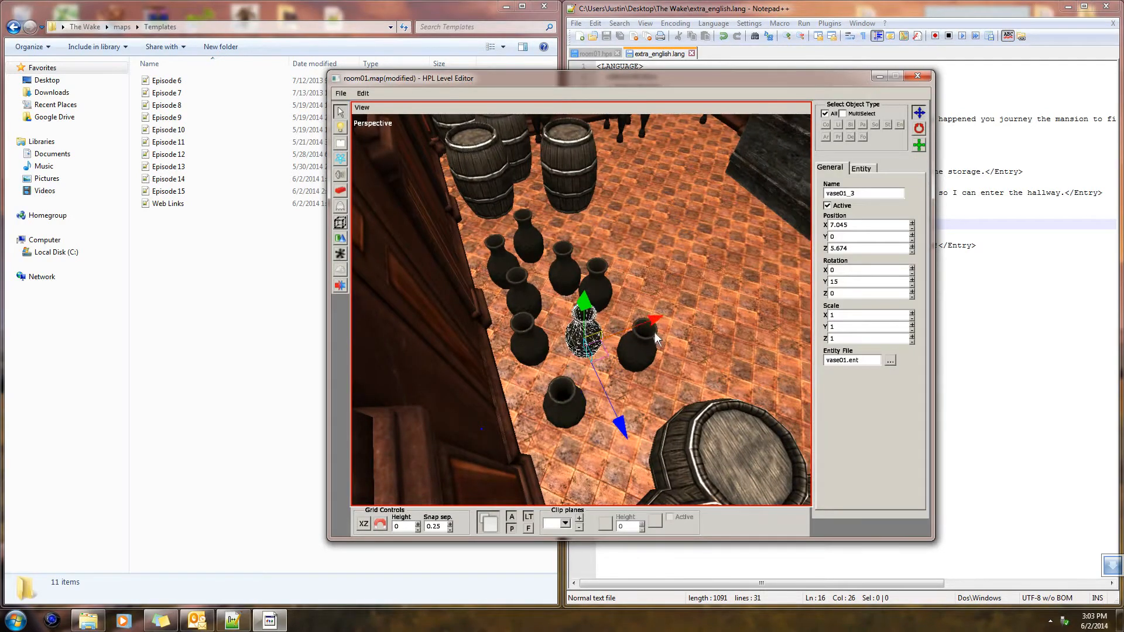
left_click(731, 331)
Delete the wall_default02_33 wall panel at the end of the hallway, at X 28, Z 0.75
left_click_drag(731, 332, 520, 305, "alt")
left_click_drag(644, 322, 644, 265, "alt")
scroll(643, 266, "down", 10)
left_click_drag(651, 307, 593, 210, "alt")
scroll(547, 353, "up", 5)
left_click_drag(532, 256, 564, 374, "alt")
left_click(577, 388)
left_click(658, 370)
left_click_drag(659, 370, 475, 345, "alt")
left_click(472, 345)
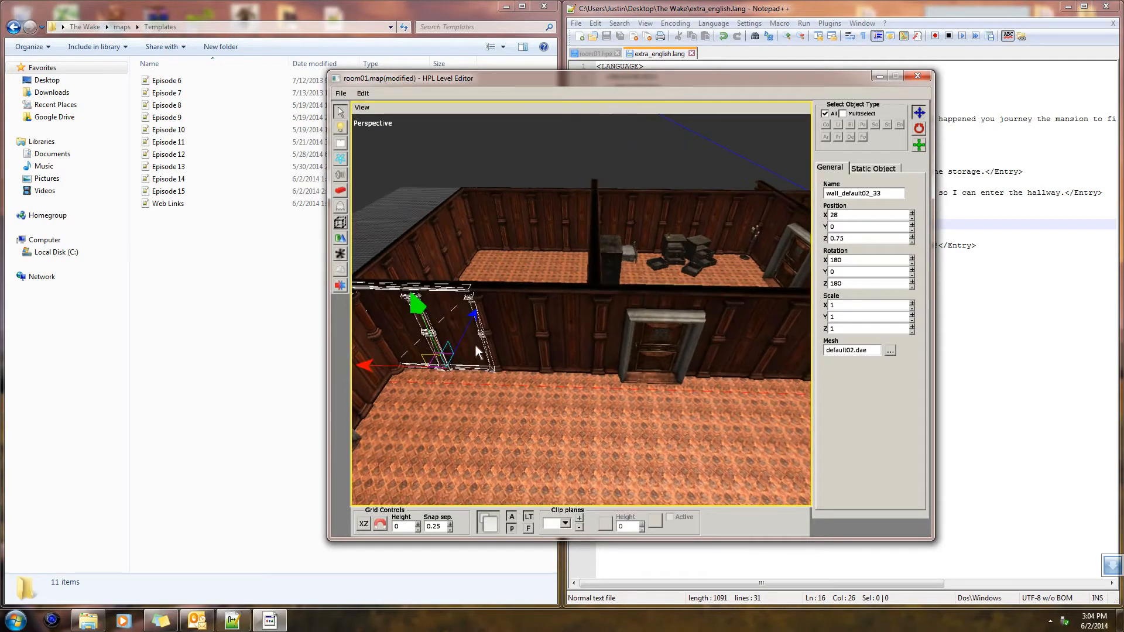
middle_click_drag(476, 345, 566, 364, "alt")
scroll(566, 364, "up", 4)
key("Delete")
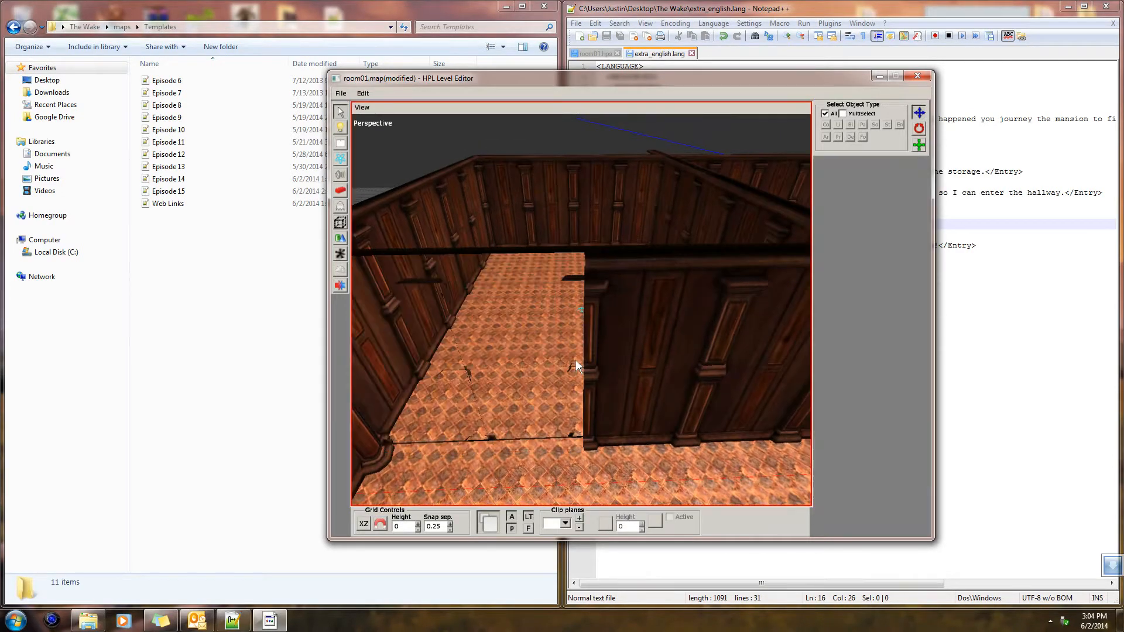
Delete the matching back-to-back wall panel on the adjoining room's side to open the passage completely
left_click_drag(575, 358, 404, 260, "alt")
left_click(485, 219)
left_click_drag(486, 219, 594, 339, "alt")
key("Delete")
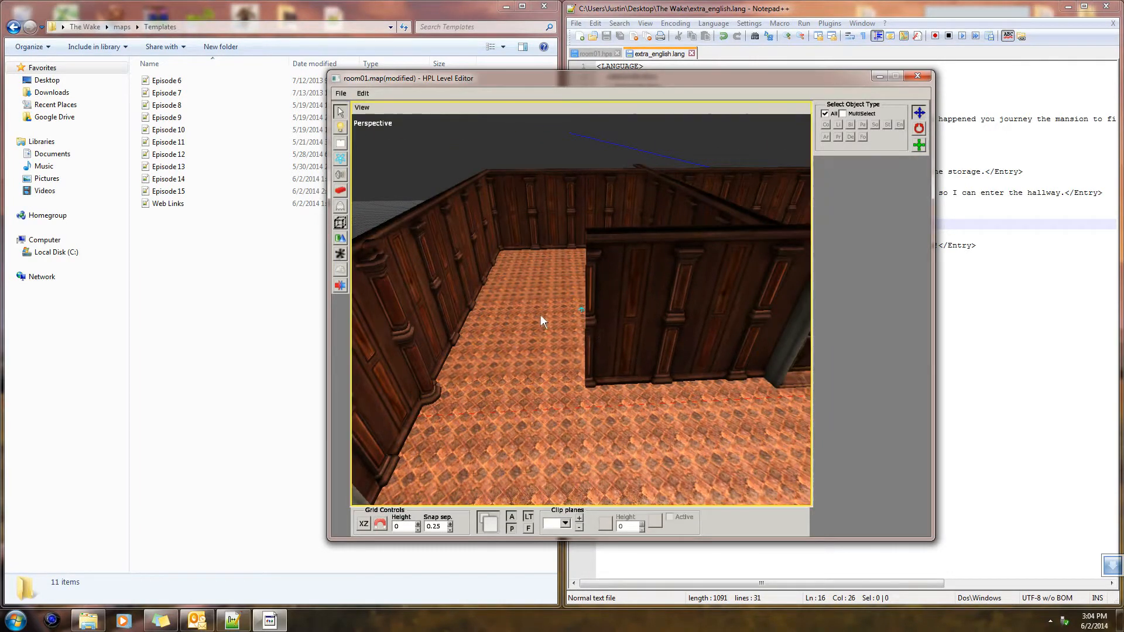
Choose the door_way02 wall piece from the mansionbase static objects for the hallway opening
left_click_drag(543, 314, 563, 405, "alt")
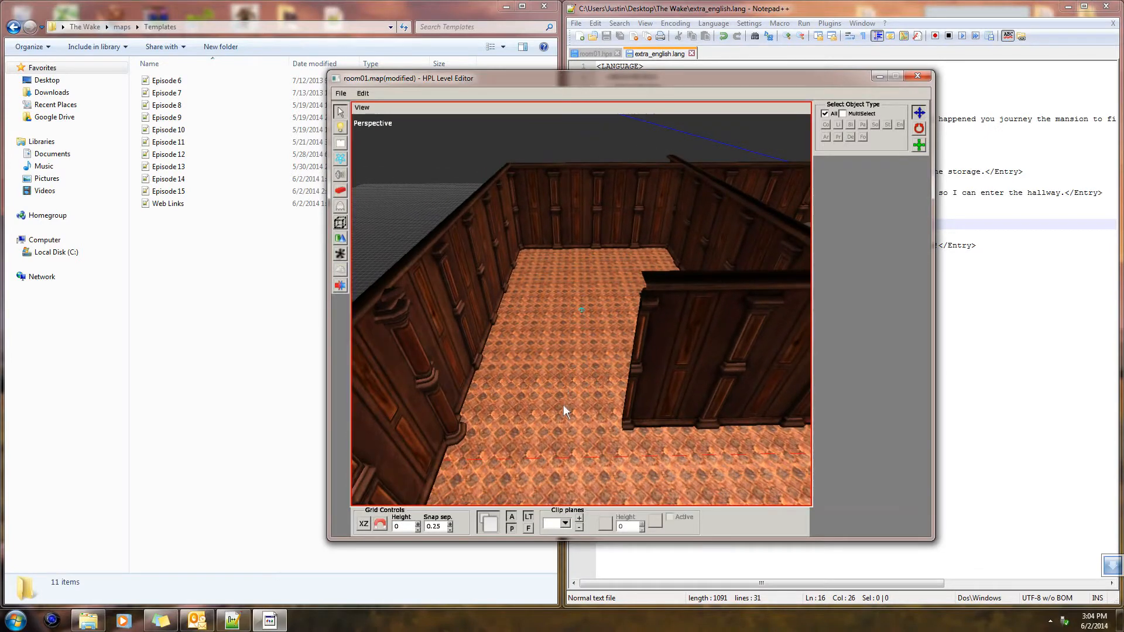
left_click(342, 211)
left_click(913, 117)
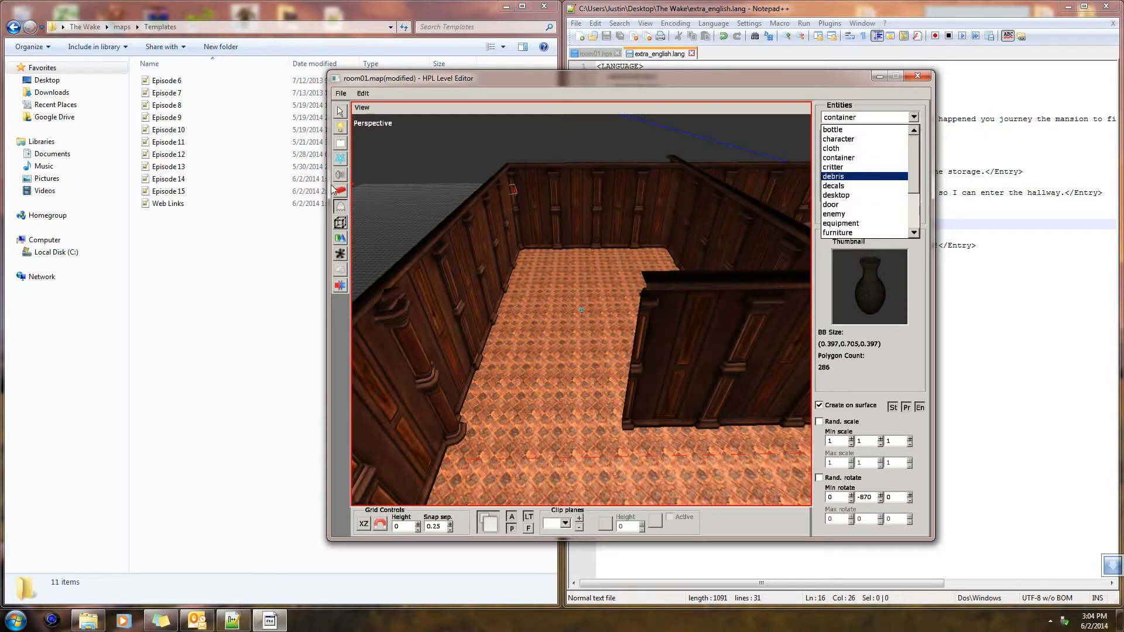
left_click(339, 190)
left_click(913, 117)
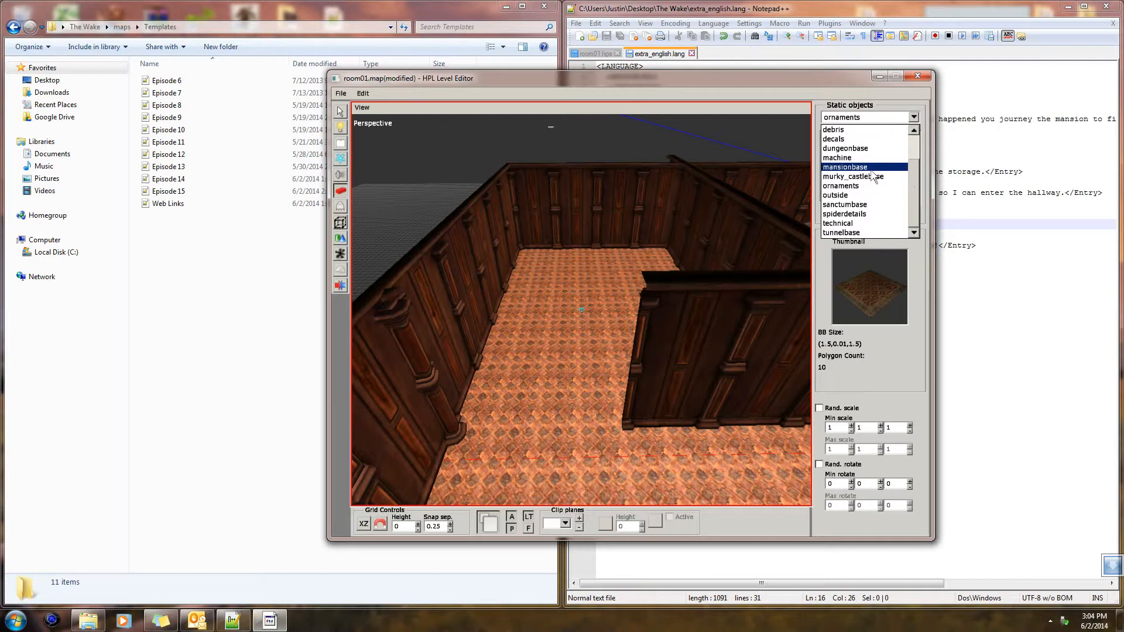
left_click(855, 167)
left_click_drag(915, 151, 915, 162)
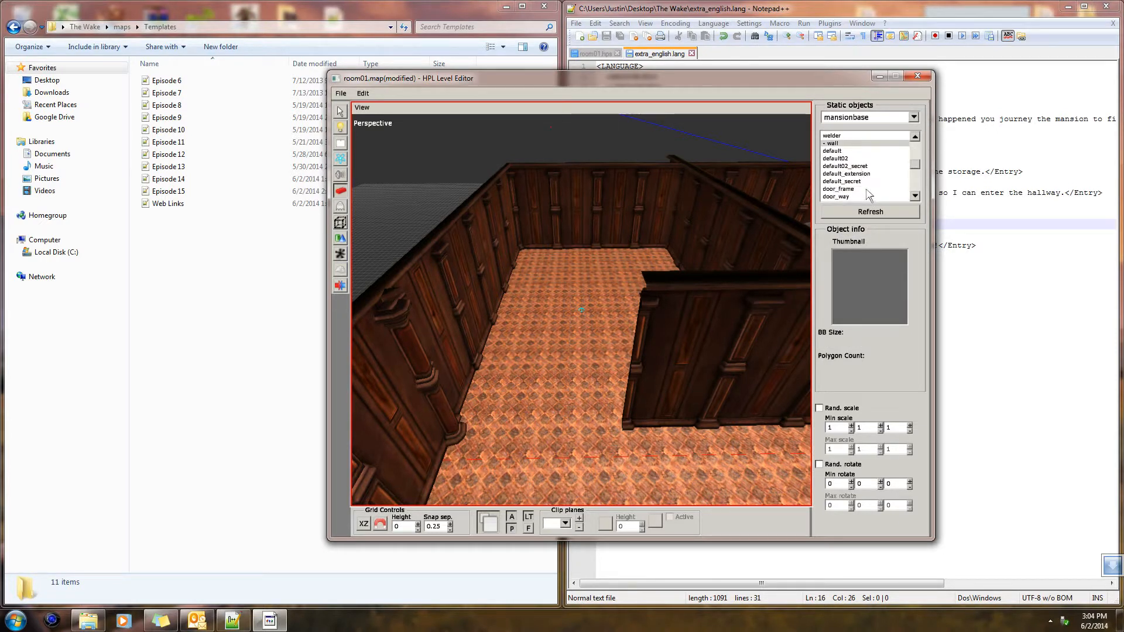
left_click(866, 196)
left_click(847, 196)
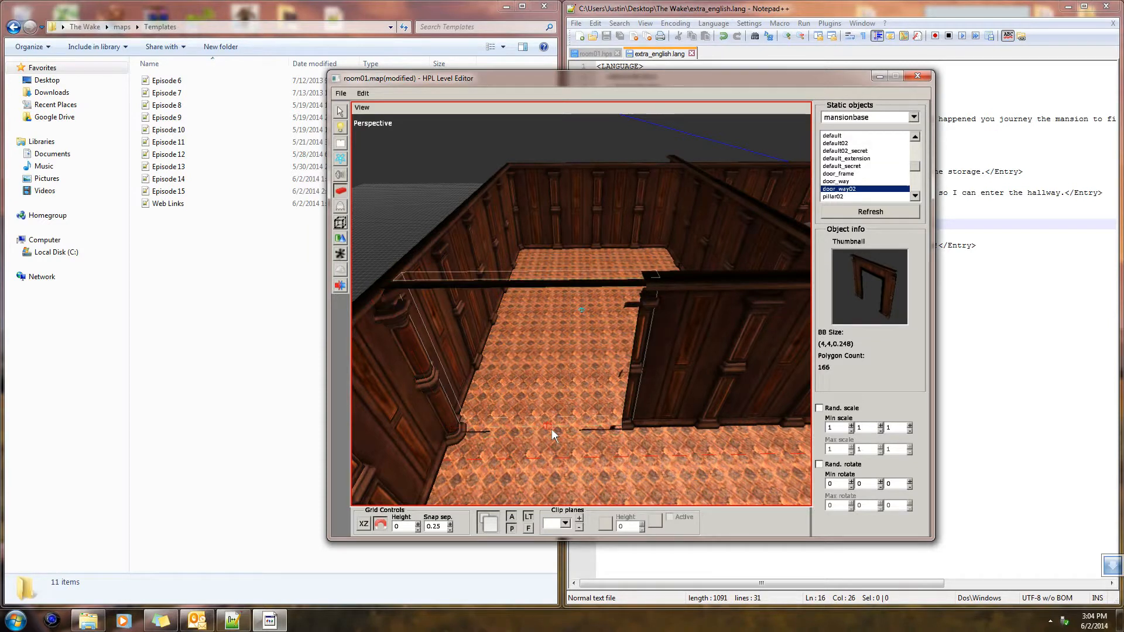
Undo the first doorway placement and place door_way02 in the opening with a Y rotation of -180
key("ctrl+z")
scroll(551, 432, "up", 13, "shift")
scroll(550, 431, "up", 1, "shift")
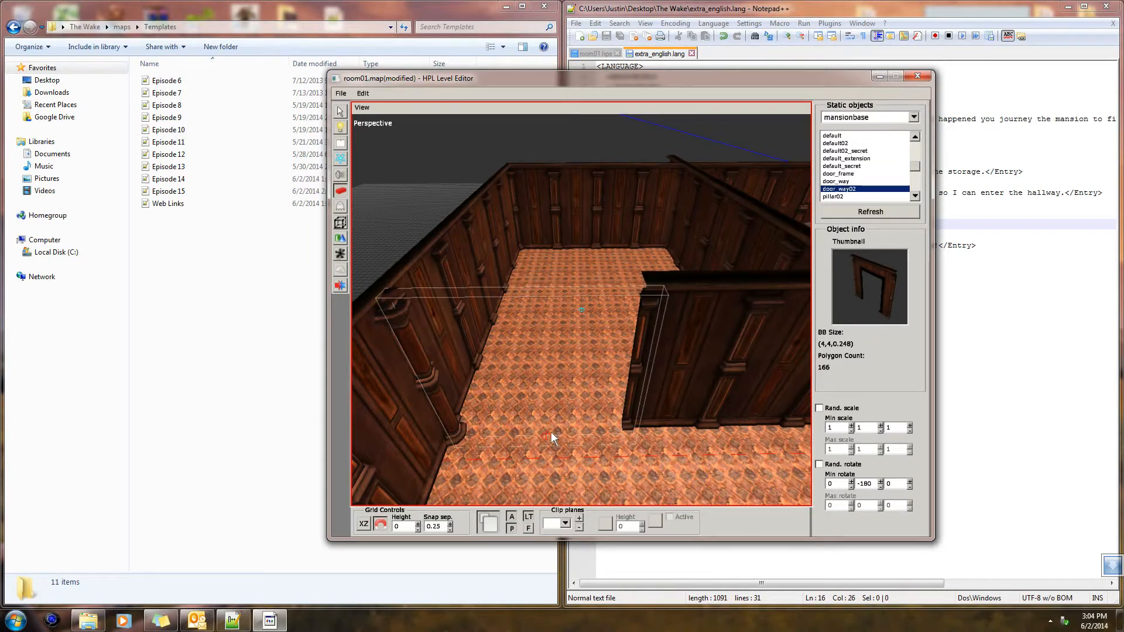
left_click(537, 427)
Duplicate the doorway wall in place and rotate the copy to 0, 0, 0 so it faces the opposite side
middle_click_drag(538, 426, 574, 428, "alt")
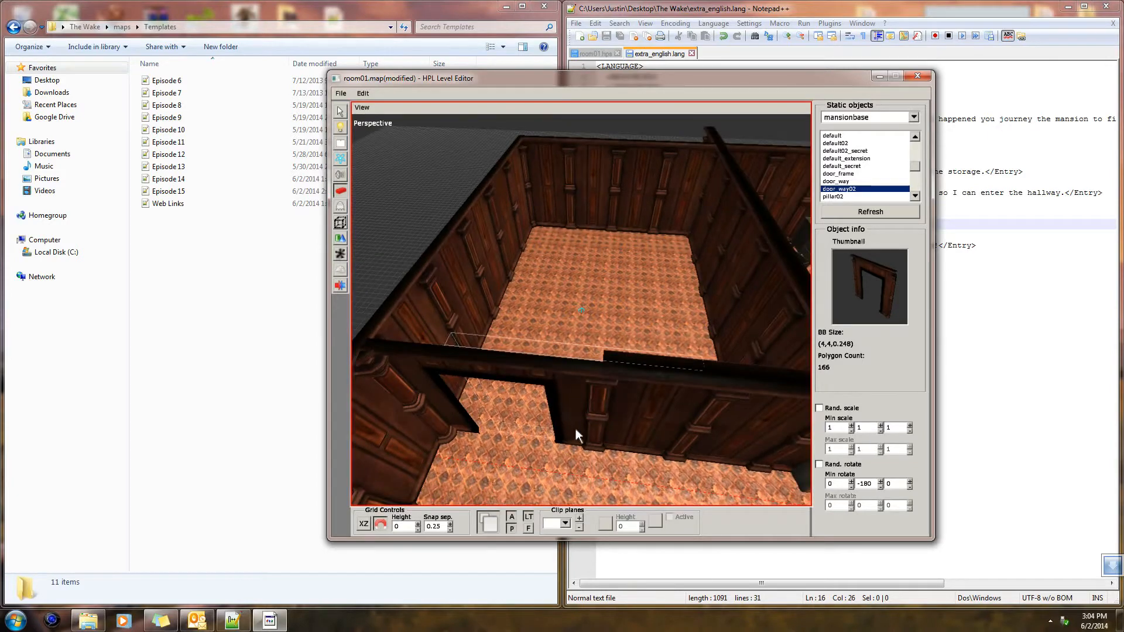
left_click(339, 112)
left_click(554, 368)
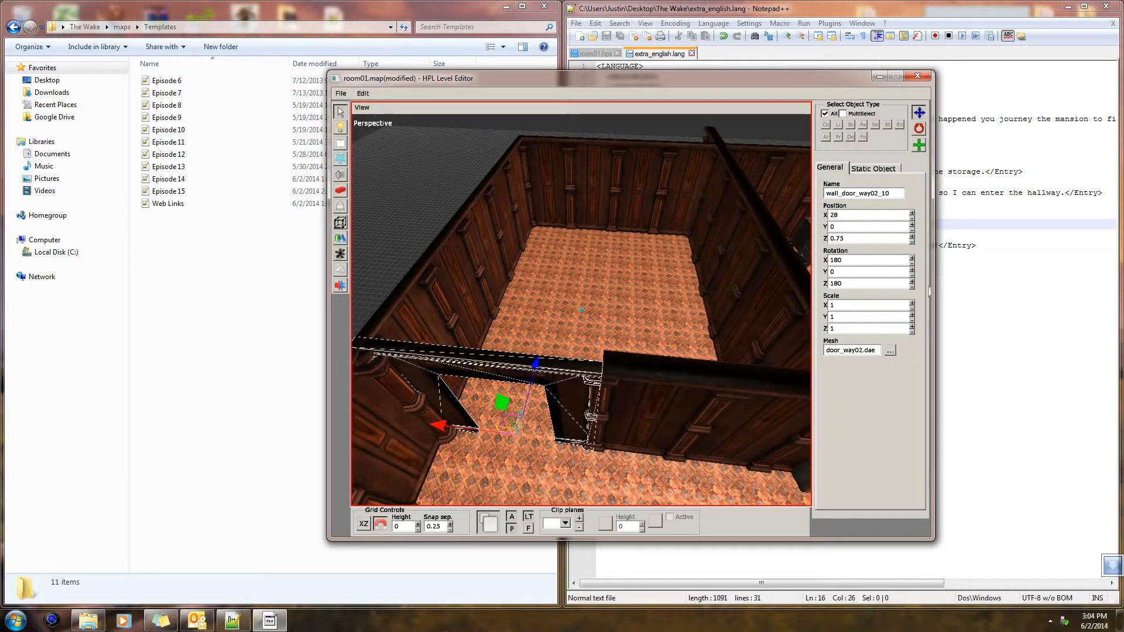
middle_click_drag(717, 372, 714, 412)
mouse_move(677, 428)
left_mouse_down()
mouse_move(738, 387)
mouse_move(618, 443)
mouse_move(659, 428)
left_mouse_up()
mouse_move(696, 393)
middle_mouse_down("alt")
mouse_move(731, 369)
mouse_move(690, 380)
middle_mouse_up("alt")
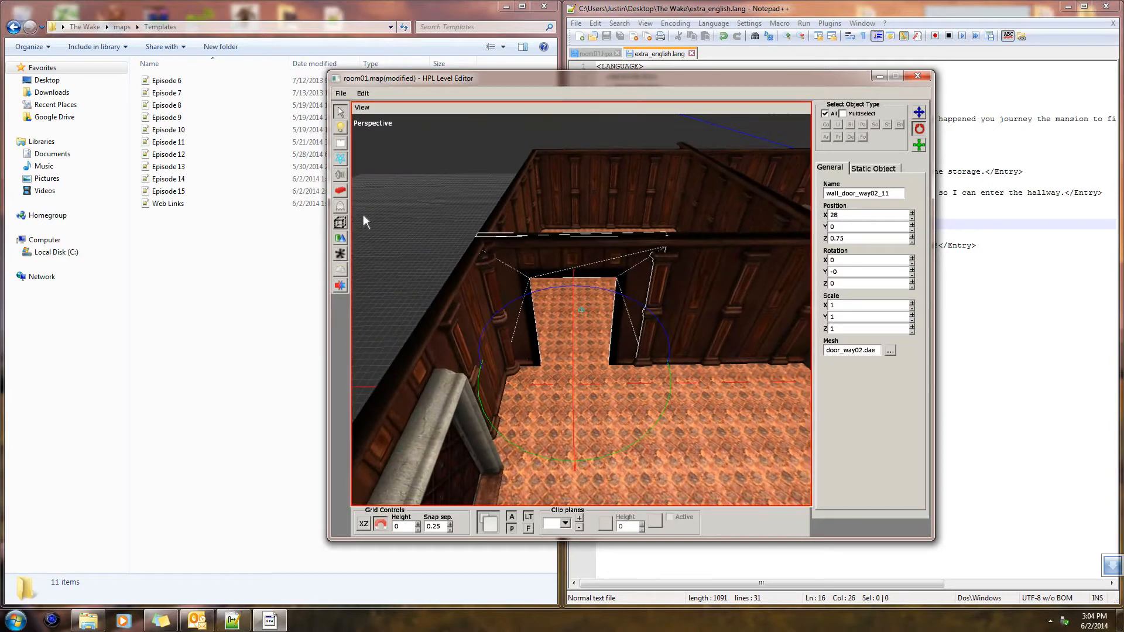
Place a mansionbase door_frame static object in the new doorway
left_click(340, 193)
left_click(860, 174)
left_click(340, 111)
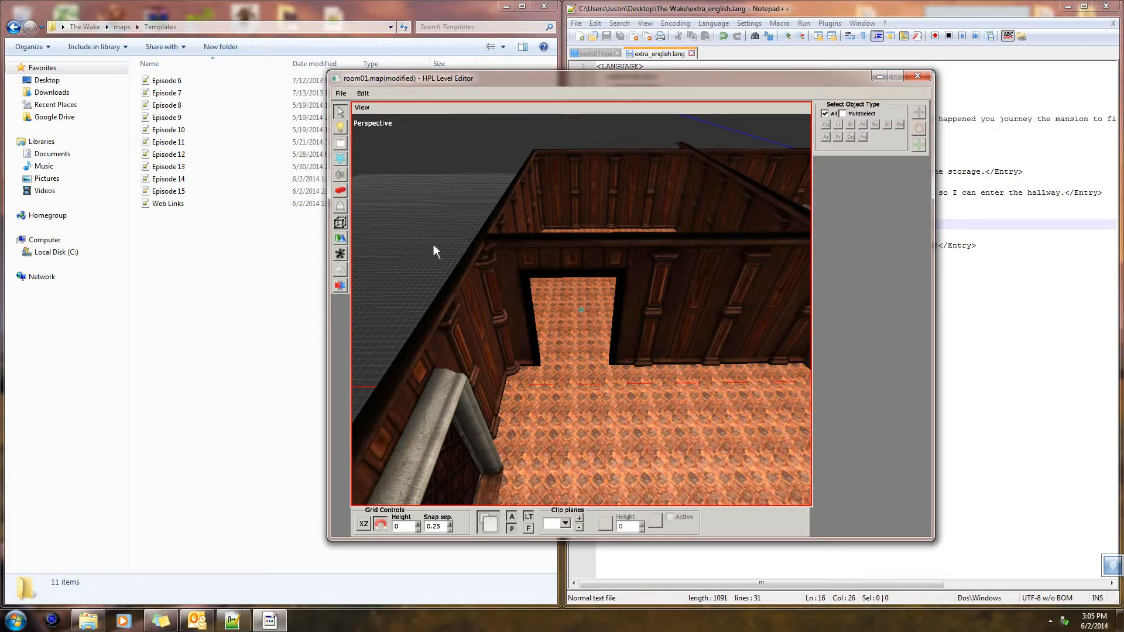
left_click(340, 192)
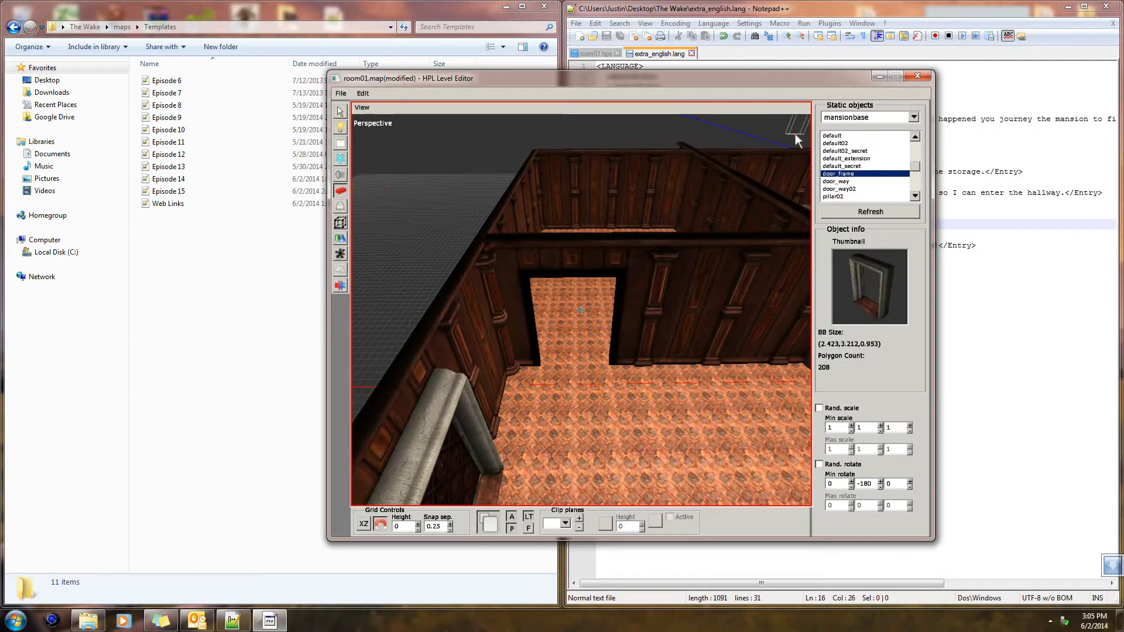
left_click(573, 360)
left_click(340, 112)
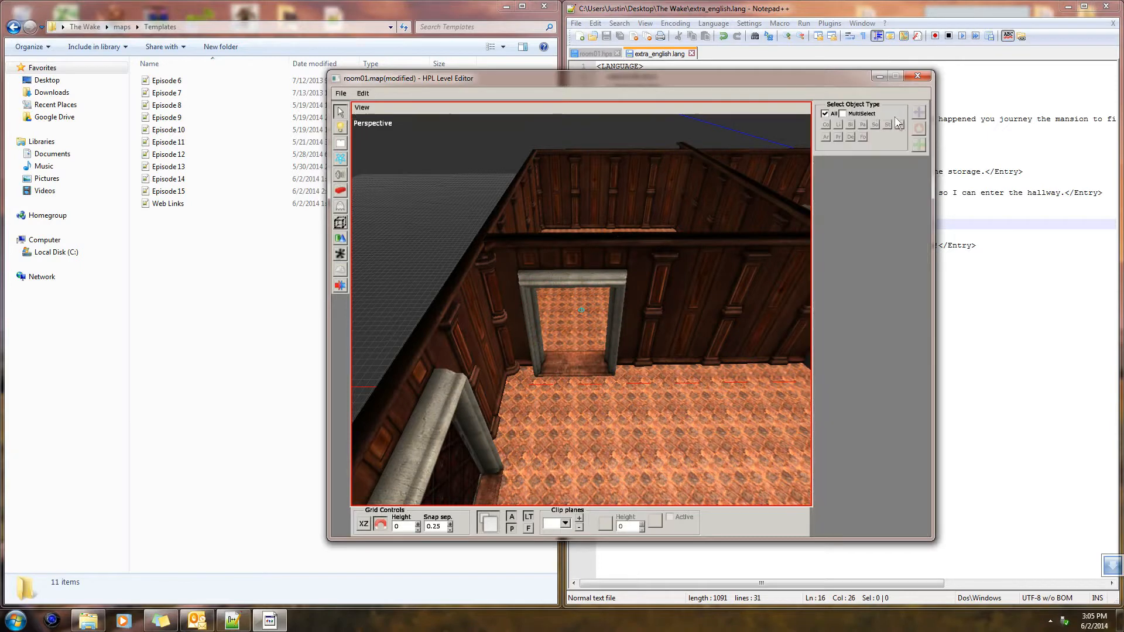
Choose the mansion door from the door category of the entities
left_click(690, 304)
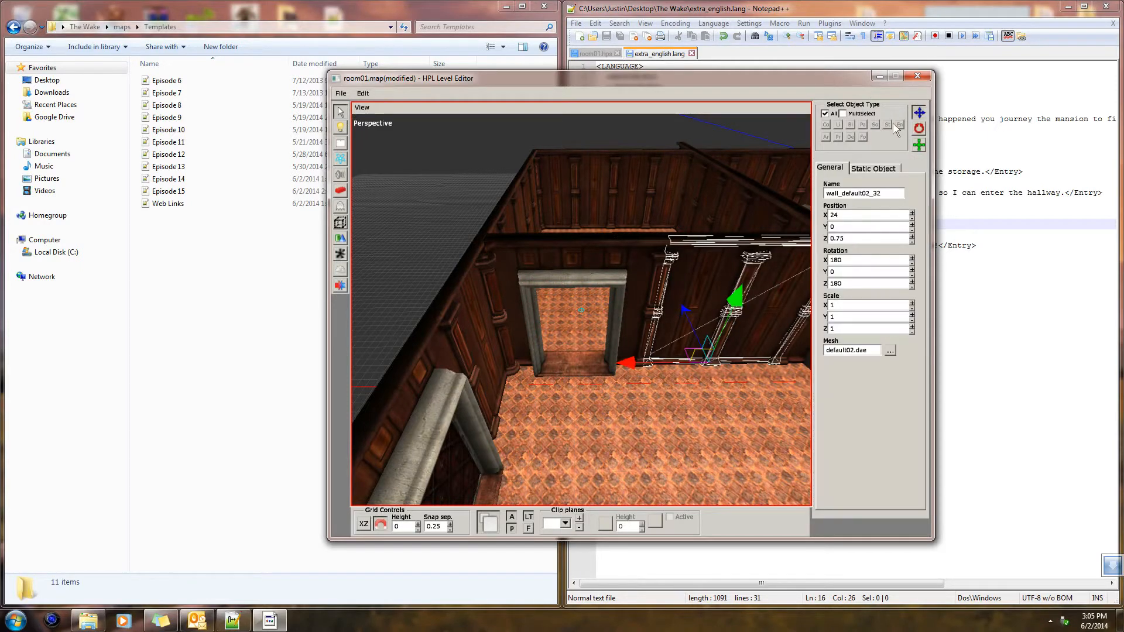
left_click(650, 384)
mouse_move(651, 384)
left_mouse_down("alt")
mouse_move(599, 378)
mouse_move(605, 366)
mouse_move(683, 377)
mouse_move(666, 375)
mouse_move(656, 391)
left_mouse_up("alt")
left_click(340, 223)
left_click(340, 238)
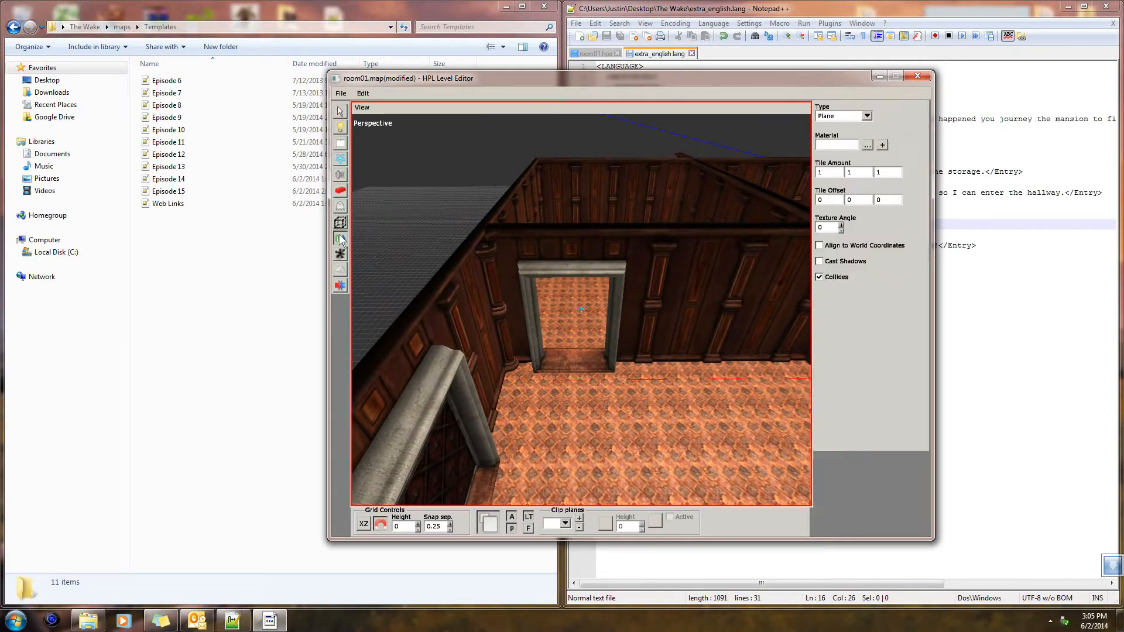
left_click(340, 205)
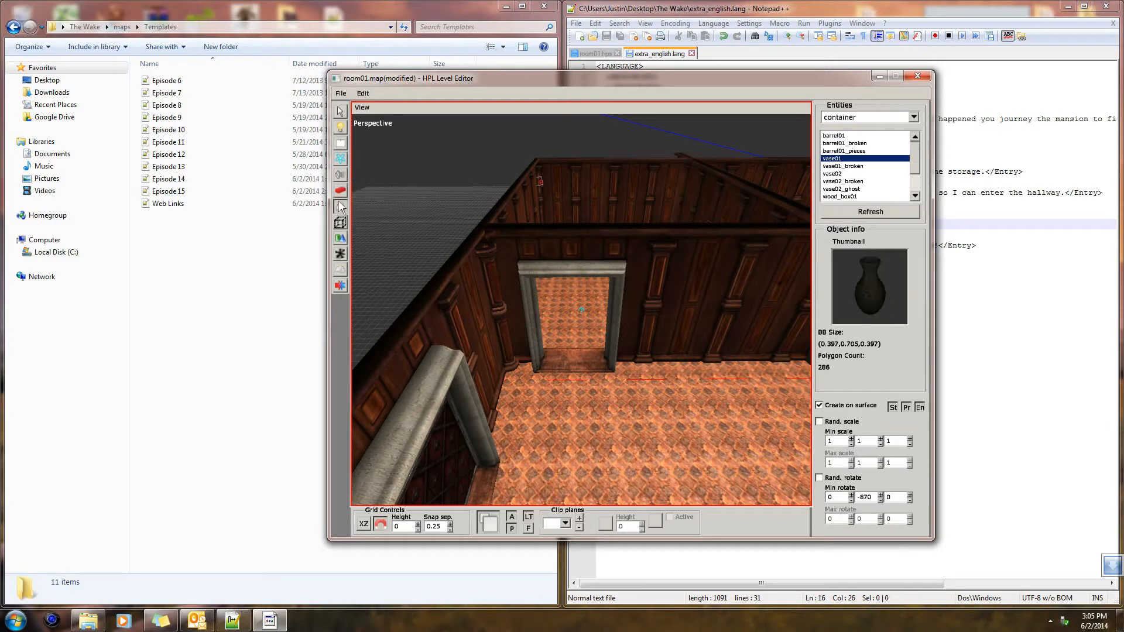
left_click(913, 118)
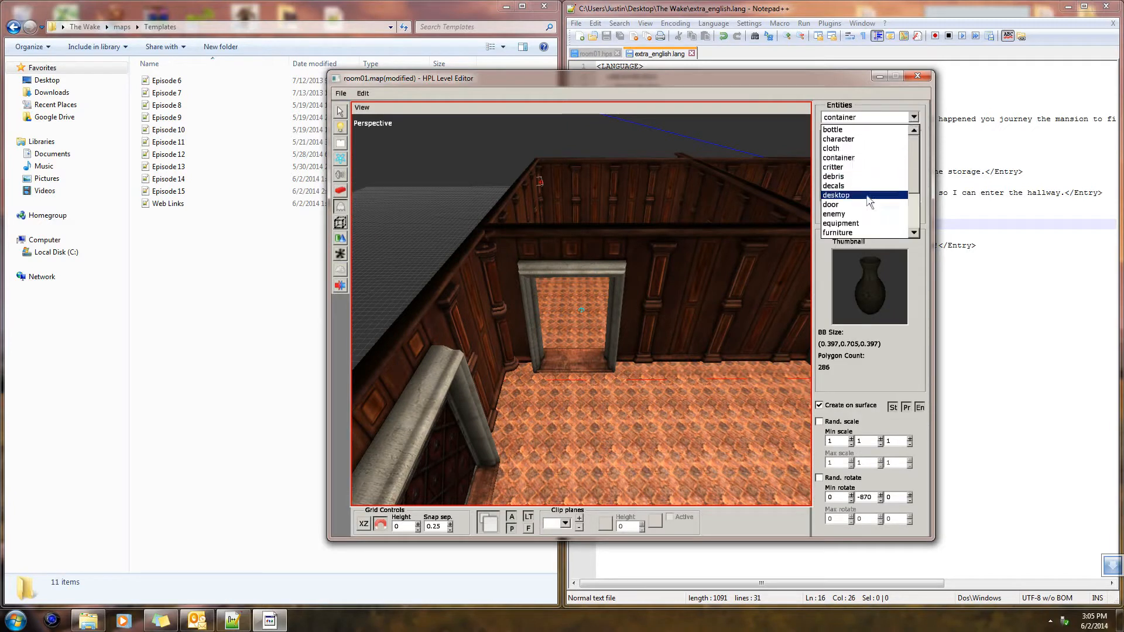
left_click(844, 207)
left_click(854, 158)
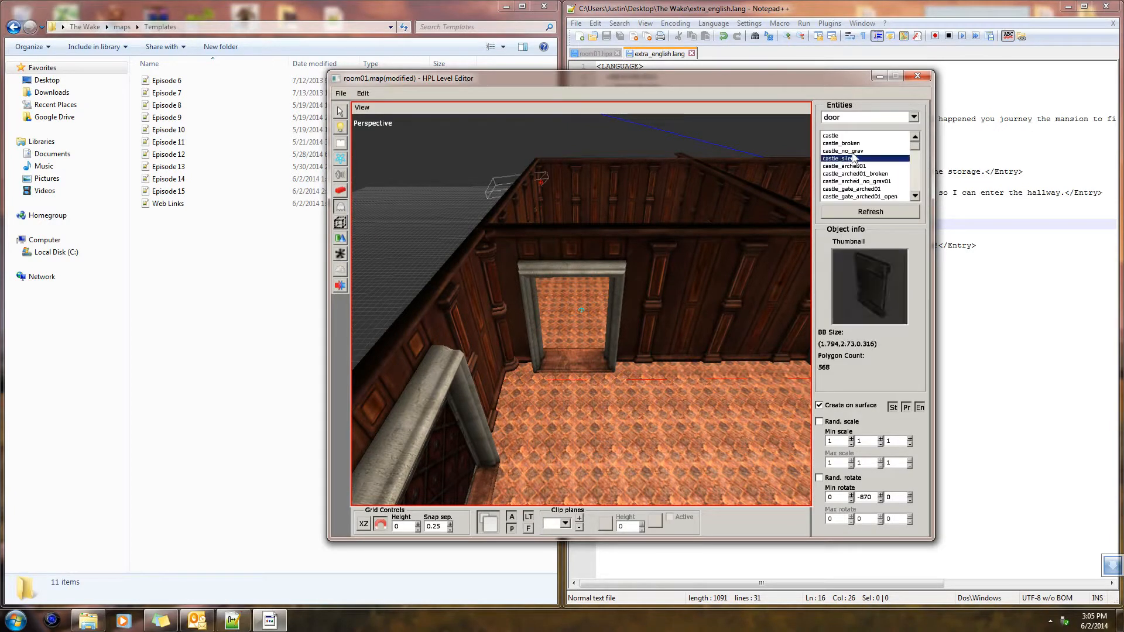
left_click(877, 189)
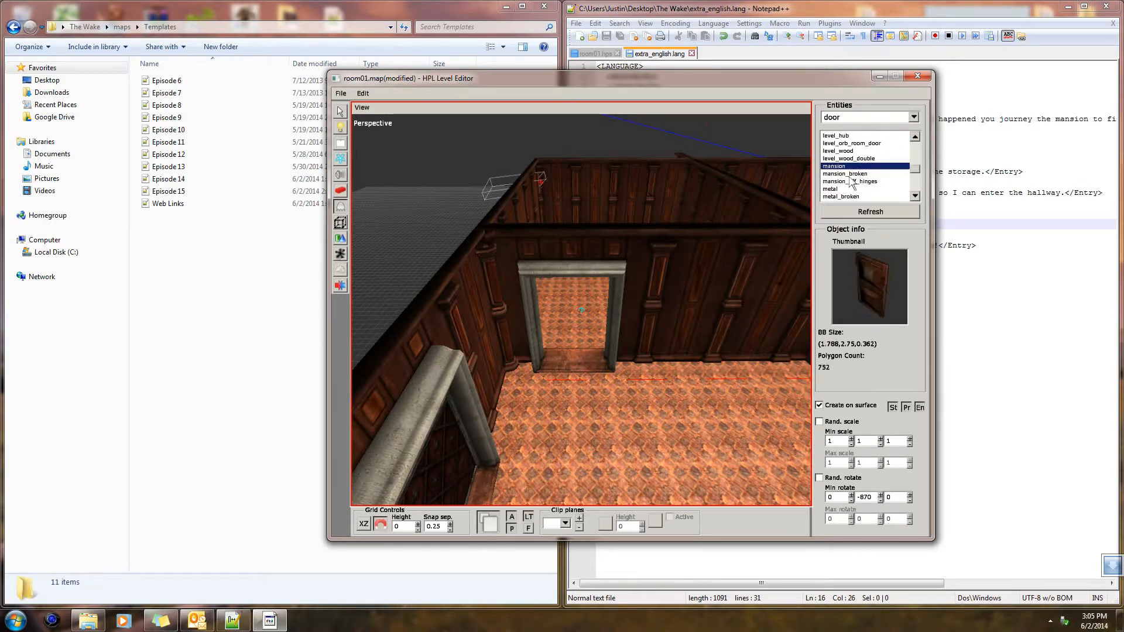
Place the mansion door in the new frame with surface creation off and Y rotation -900, and save the map
scroll(710, 366, "down", 1)
middle_click_drag(709, 366, 541, 344)
scroll(612, 384, "up", 3)
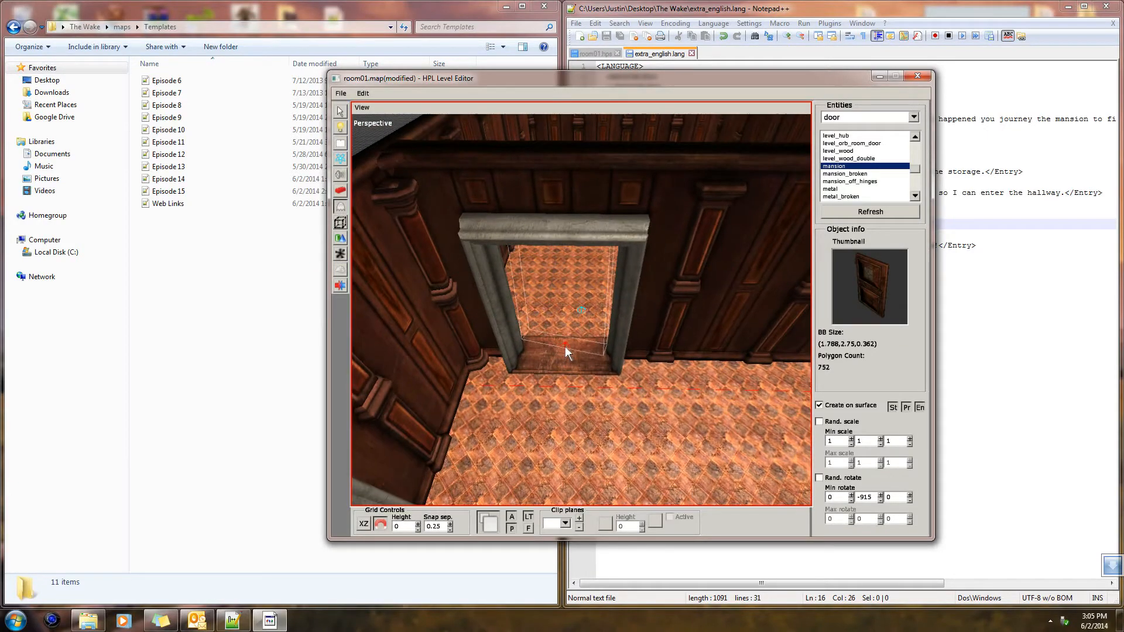
scroll(568, 370, "up", 1)
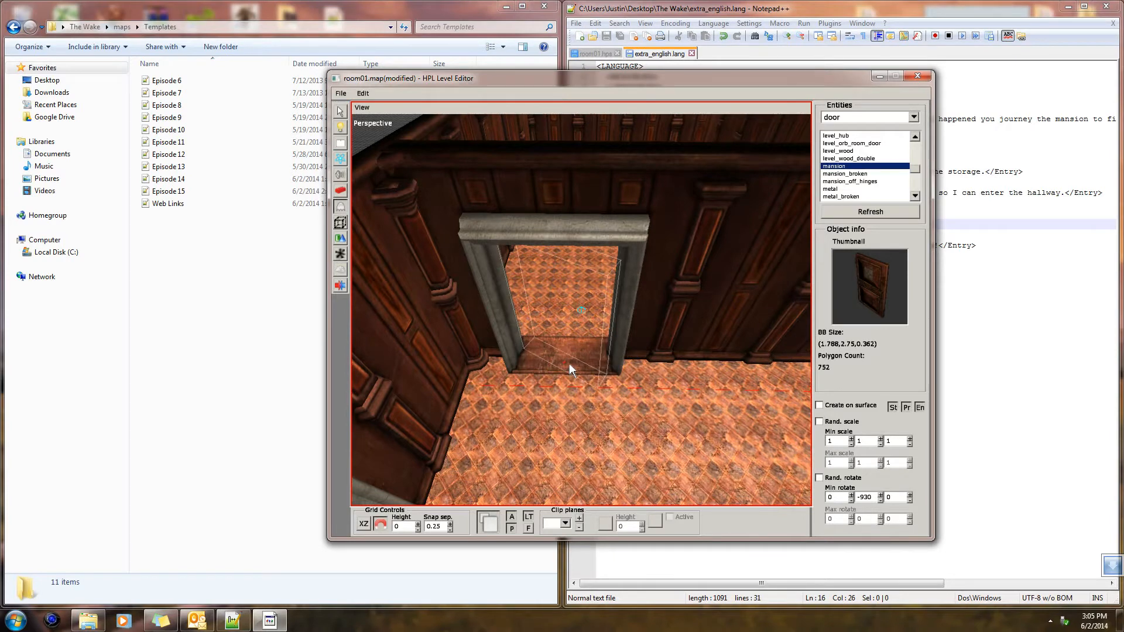
left_click(566, 353)
mouse_move(566, 357)
middle_mouse_down("alt")
mouse_move(567, 319)
mouse_move(571, 345)
middle_mouse_up("alt")
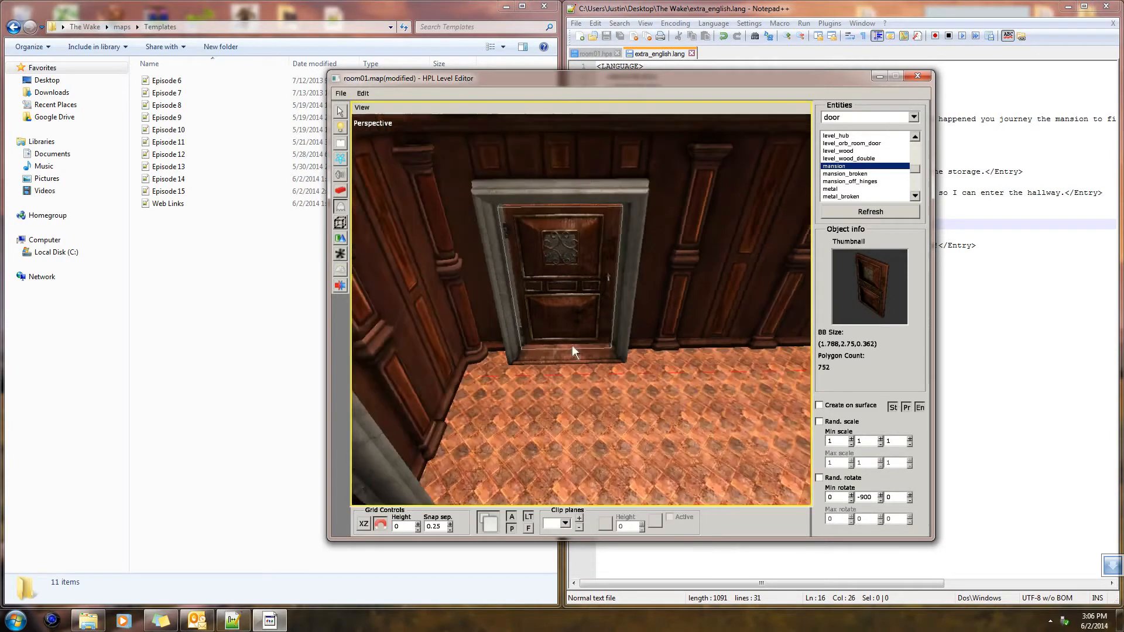
left_click(340, 111)
key("ctrl+s")
Stretch the ceiling plane to an X scale of 40 so it covers the far rooms
left_click_drag(585, 299, 686, 274, "alt")
left_click_drag(575, 372, 519, 316, "alt")
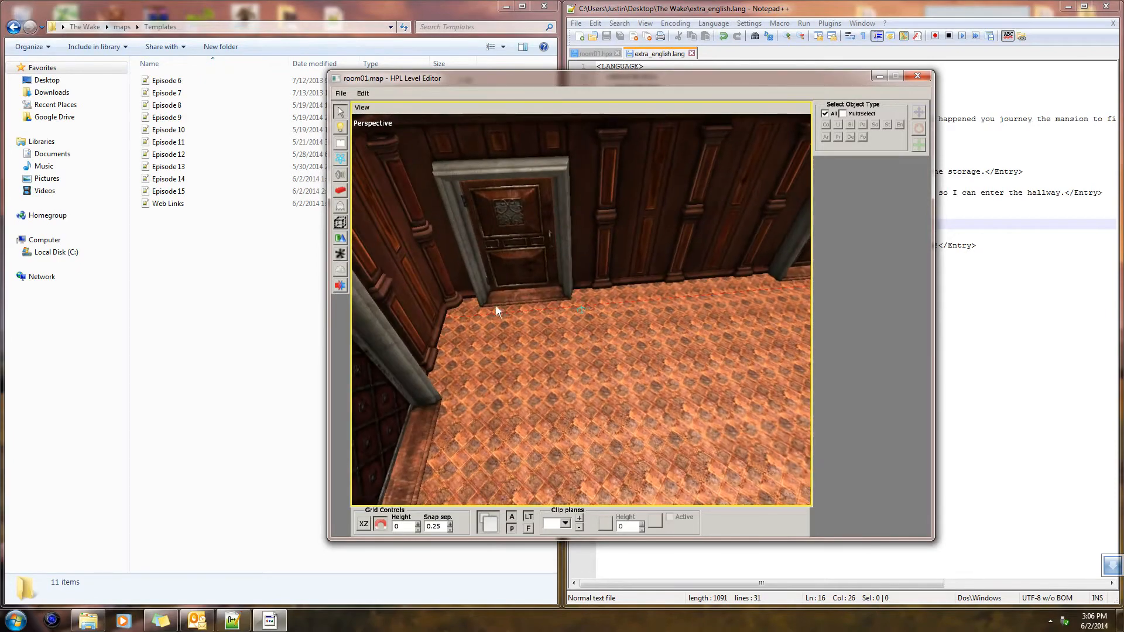
left_click(521, 244)
left_click_drag(676, 260, 573, 250, "alt")
left_click(708, 332)
left_click(575, 188)
left_click_drag(582, 190, 618, 263, "alt")
scroll(574, 329, "down", 5)
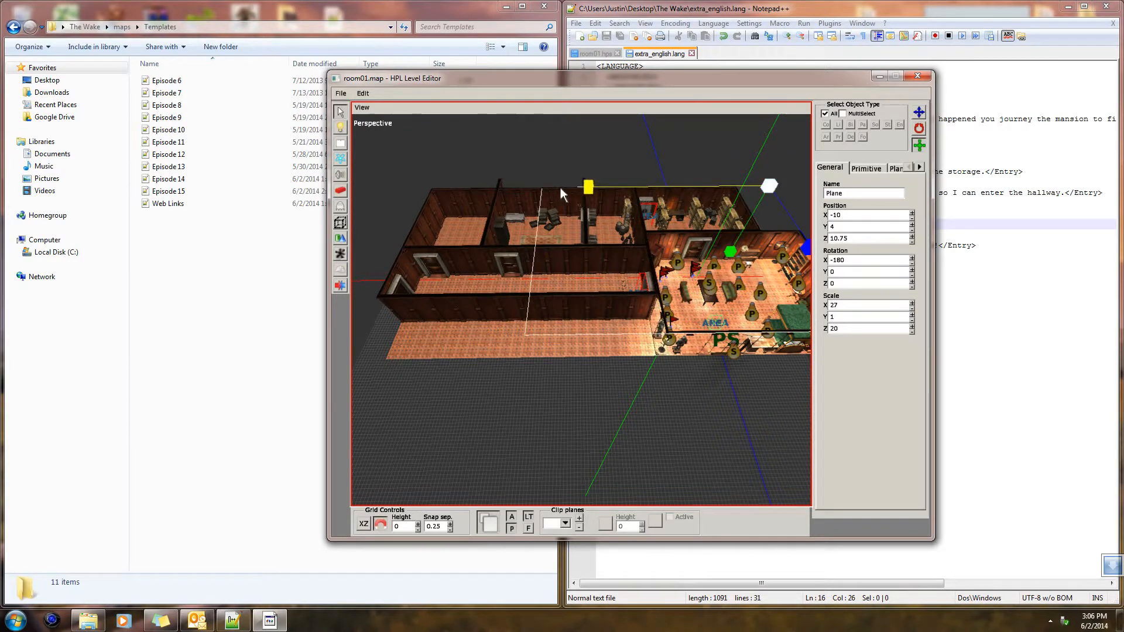
left_click_drag(427, 181, 409, 179)
left_click_drag(420, 236, 679, 147, "alt")
left_click_drag(596, 232, 606, 278, "alt")
scroll(602, 278, "down", 10)
left_click_drag(574, 316, 375, 170, "alt")
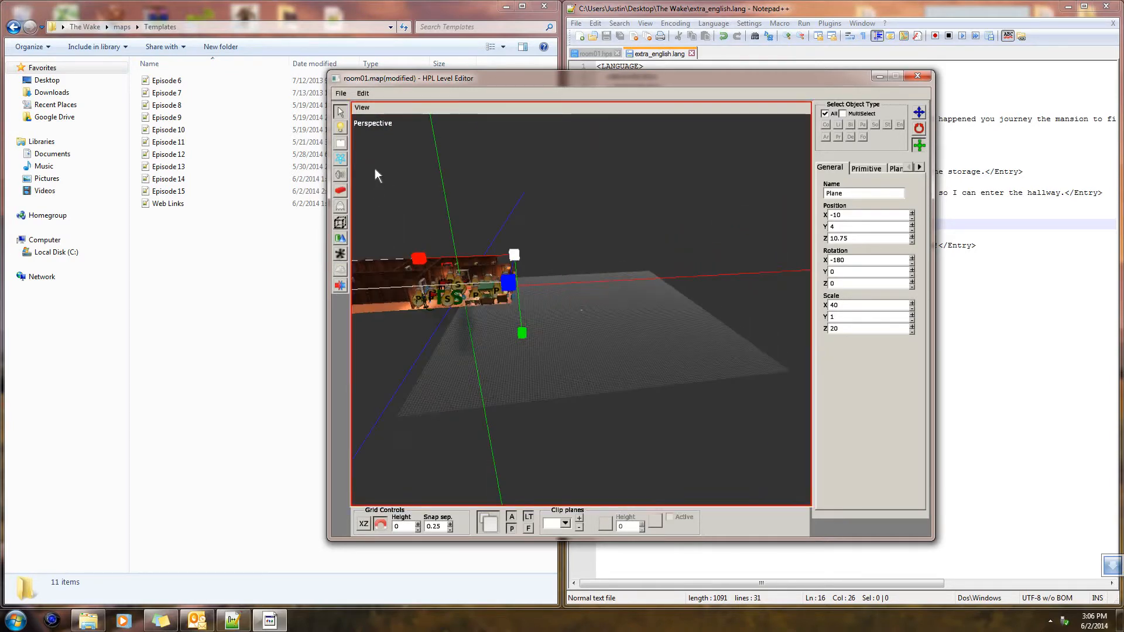
Delete the wall_default02_54 panel in the far wall of the empty room, at X 28, Z 10.75
left_click(919, 112)
left_click_drag(686, 267, 708, 499, "alt")
scroll(708, 499, "up", 10)
left_click_drag(671, 437, 757, 437, "alt")
left_click_drag(598, 412, 637, 264, "alt")
left_click(638, 259)
left_click_drag(670, 324, 506, 253, "alt")
left_click(507, 253)
left_click_drag(522, 327, 517, 338, "alt")
scroll(524, 339, "down", 5)
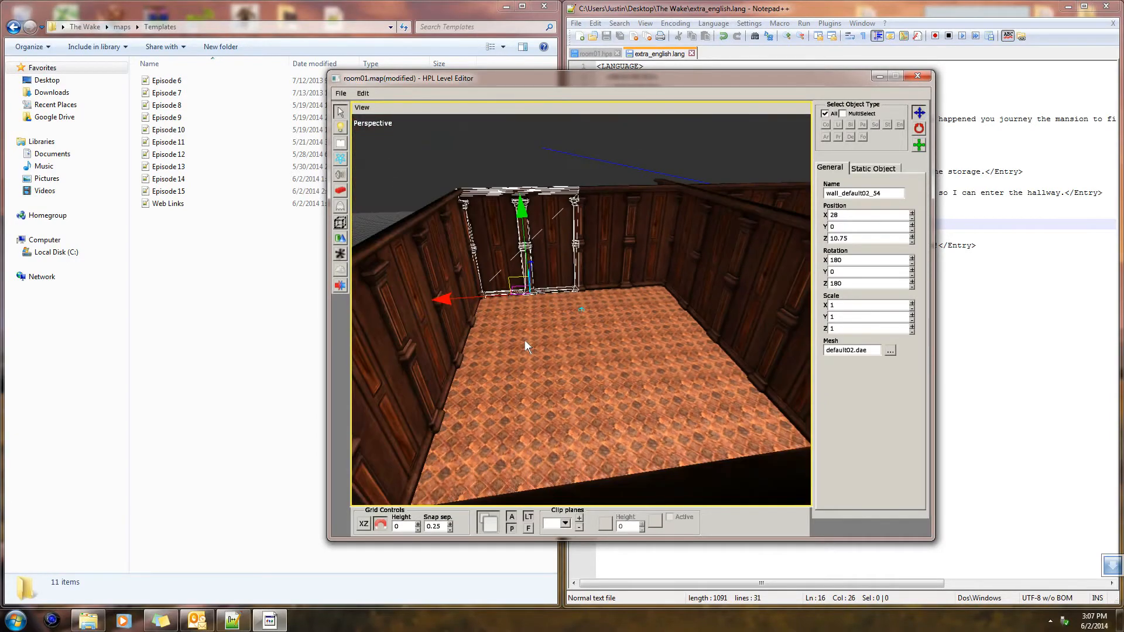
left_click_drag(642, 368, 597, 325, "alt")
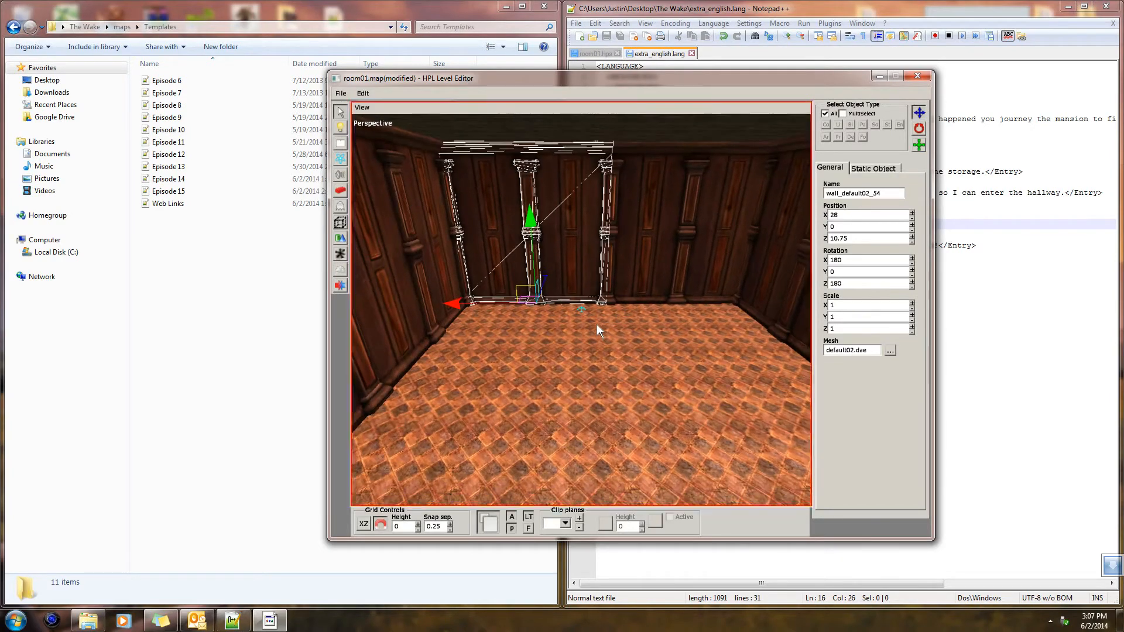
key("Delete")
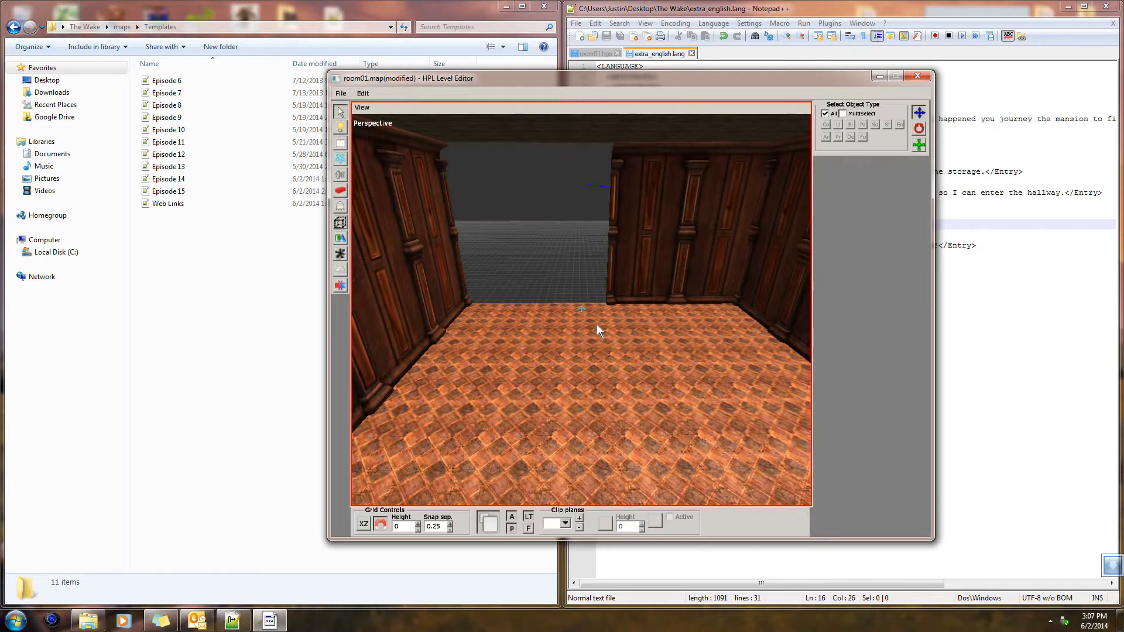
Fit a mansionbase window02_yellow wall piece with Y rotation -180 into the opening in the empty room's far wall
left_click(340, 206)
left_click(340, 223)
key("7")
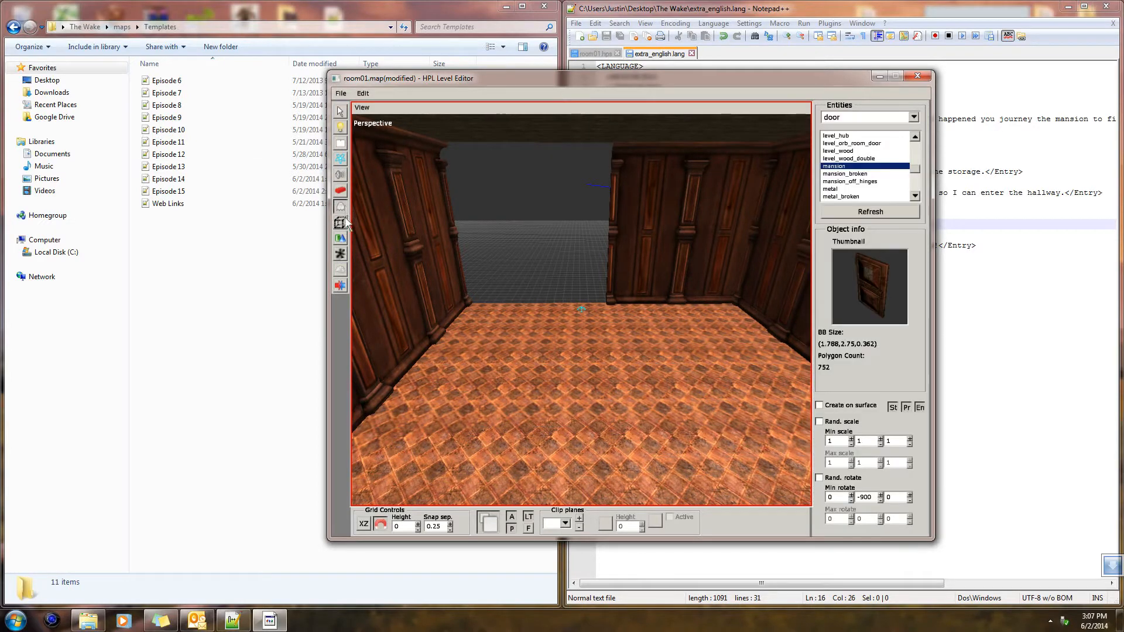
left_click(341, 191)
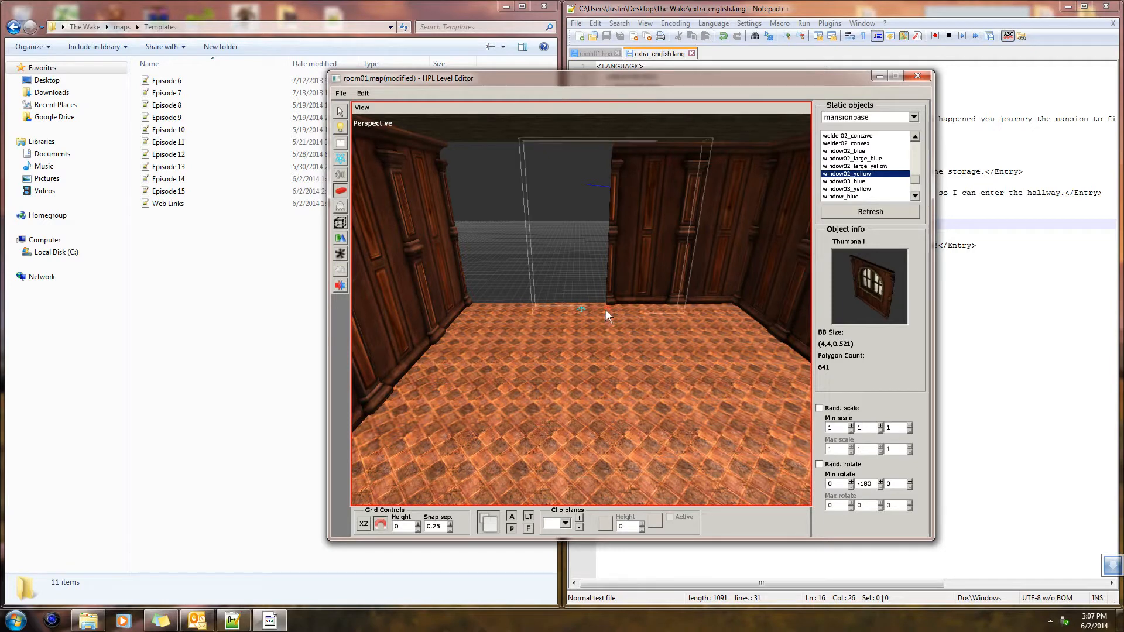
scroll(540, 319, "up", 3)
middle_click_drag(539, 319, 566, 398)
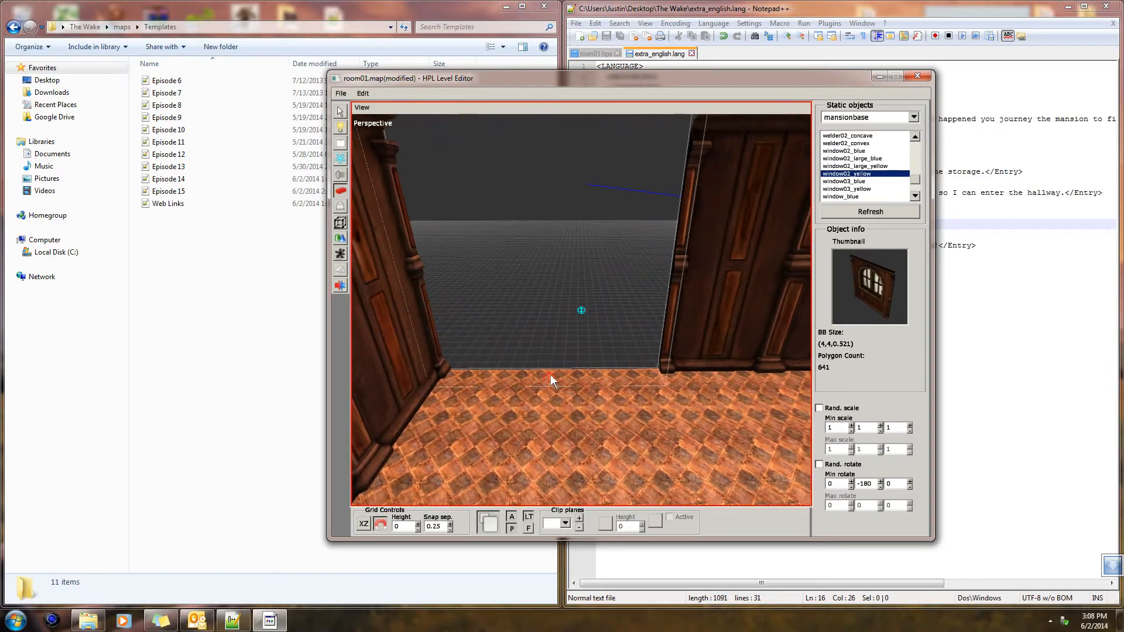
left_click(550, 379)
middle_click_drag(585, 391, 666, 417, "alt")
key("ctrl+z")
left_click(511, 363)
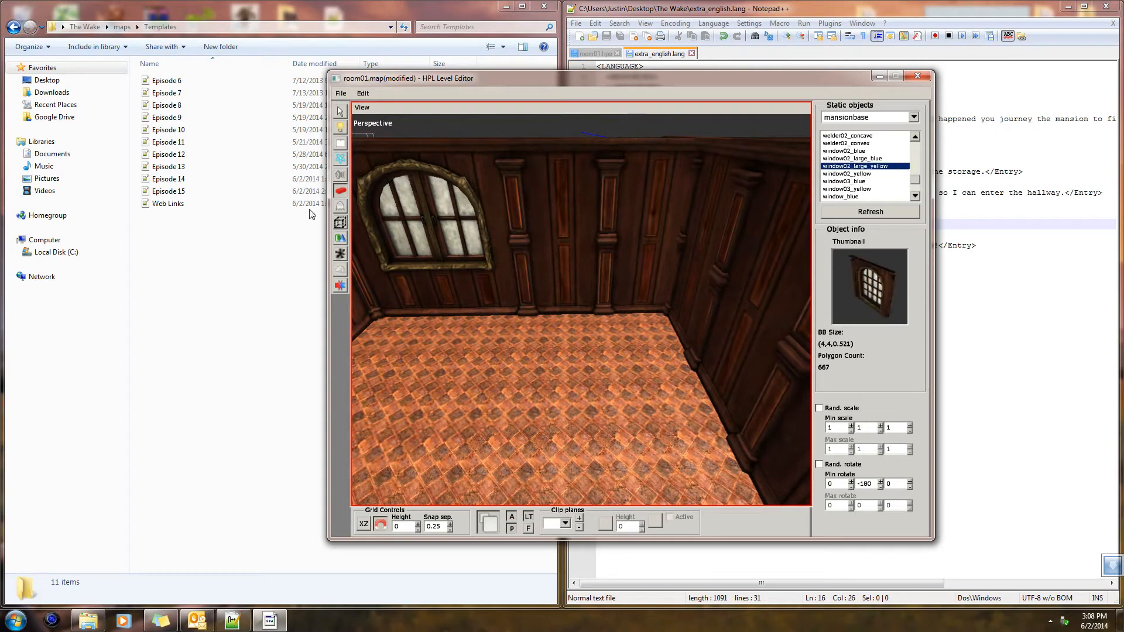
Choose the layout_board entity from the furniture category for placement
left_click(340, 206)
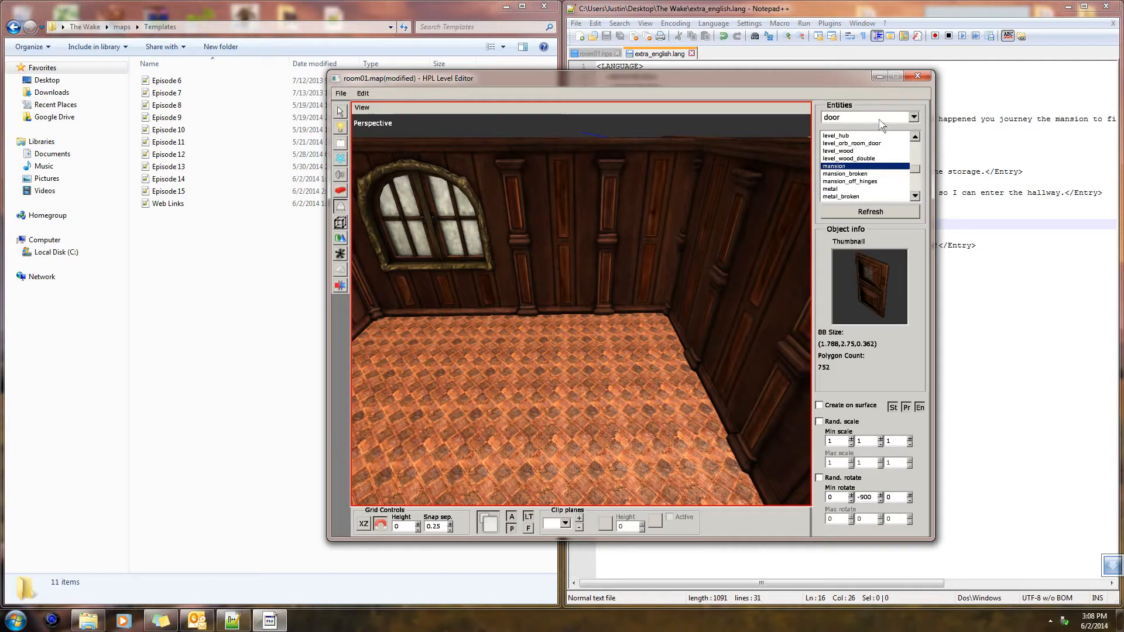
left_click(911, 117)
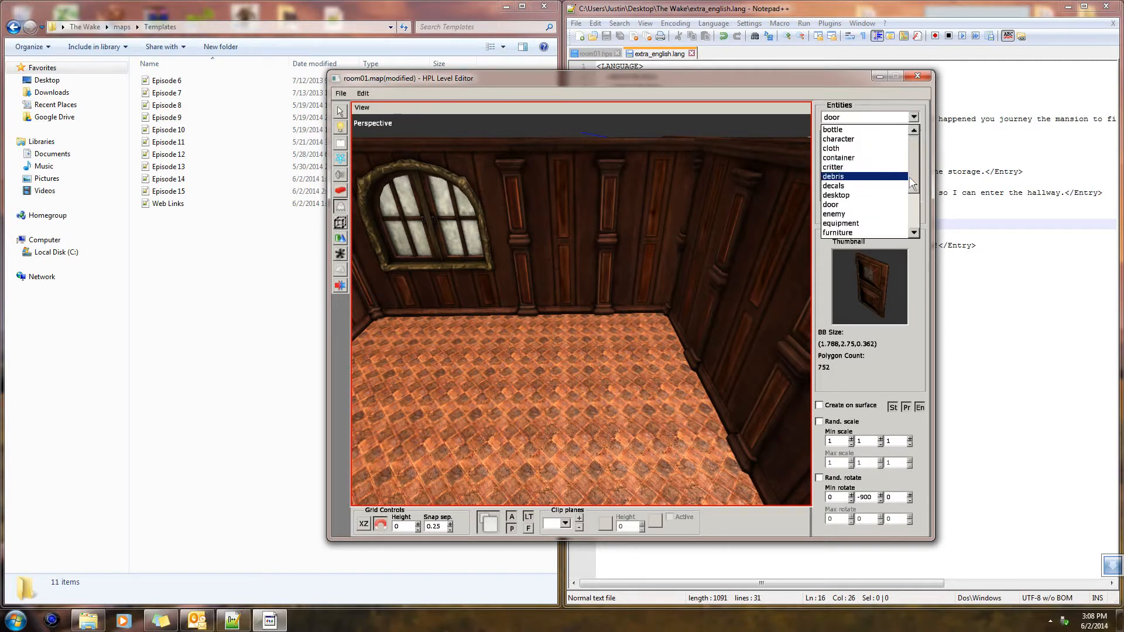
left_click_drag(916, 183, 916, 189)
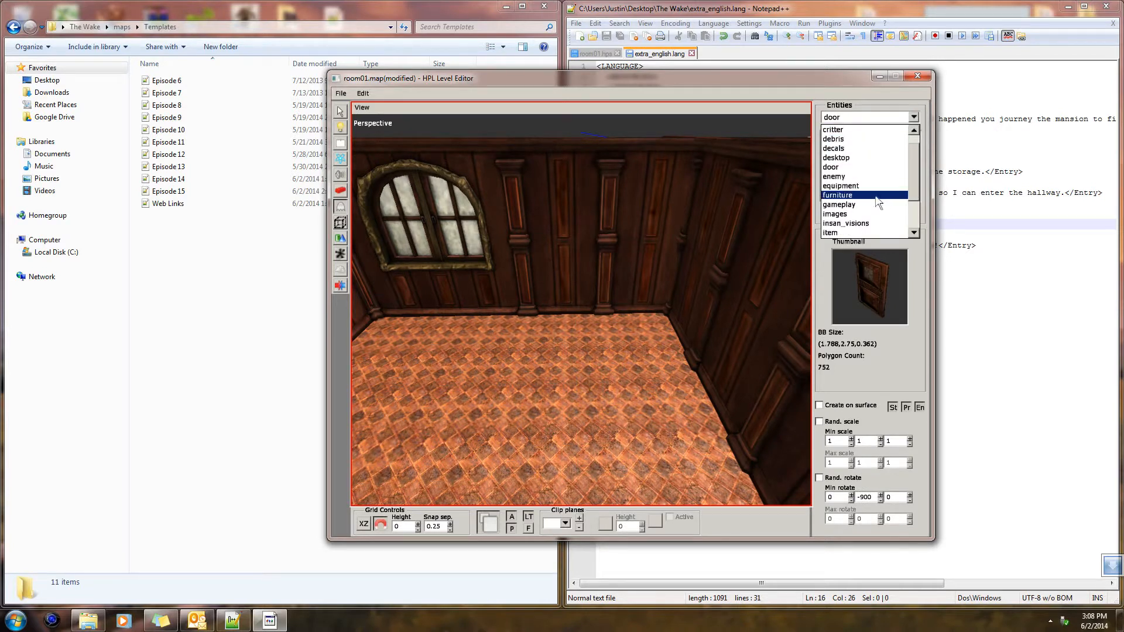
left_click(876, 196)
left_click(883, 135)
left_click(900, 166)
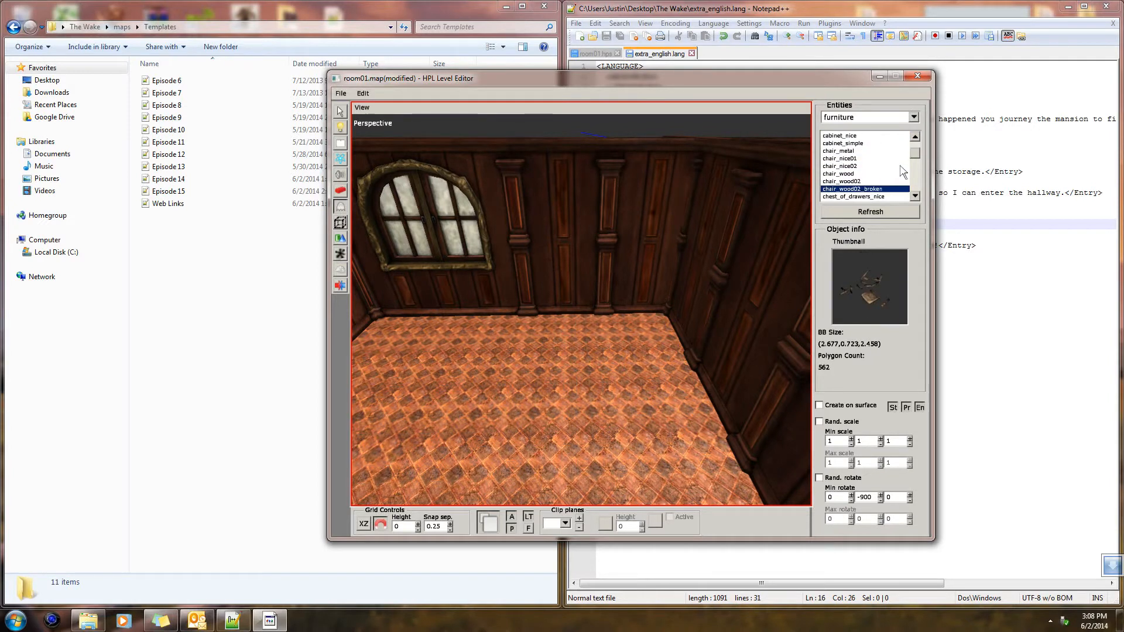
key("Down")
key("Down")
key("Down")
key("Down")
key("Down")
key("Down")
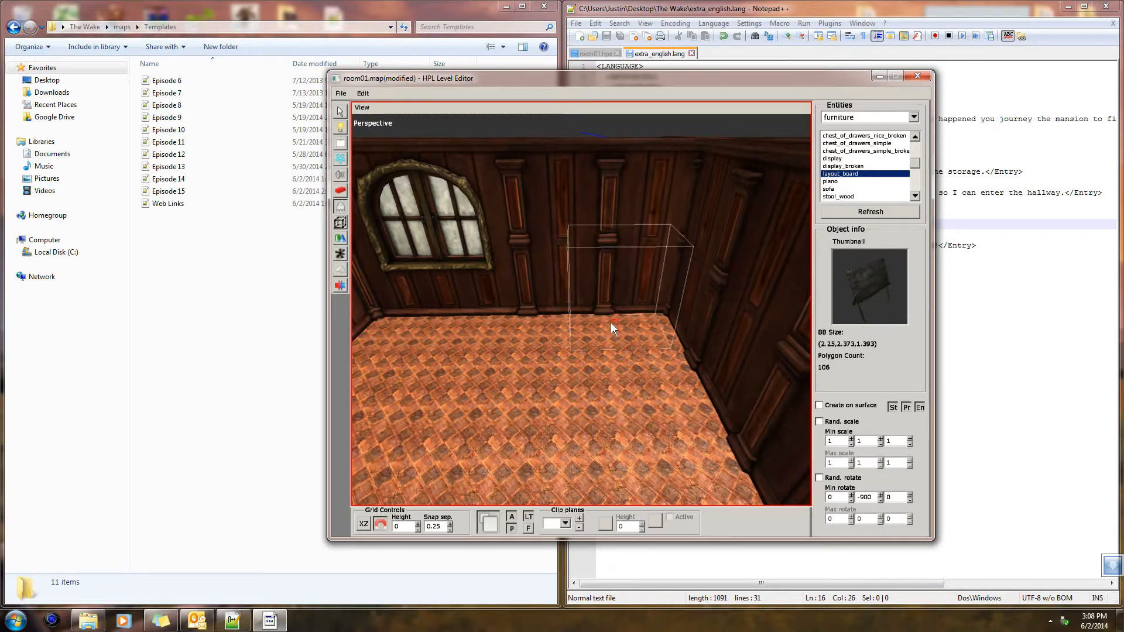
left_click(584, 321)
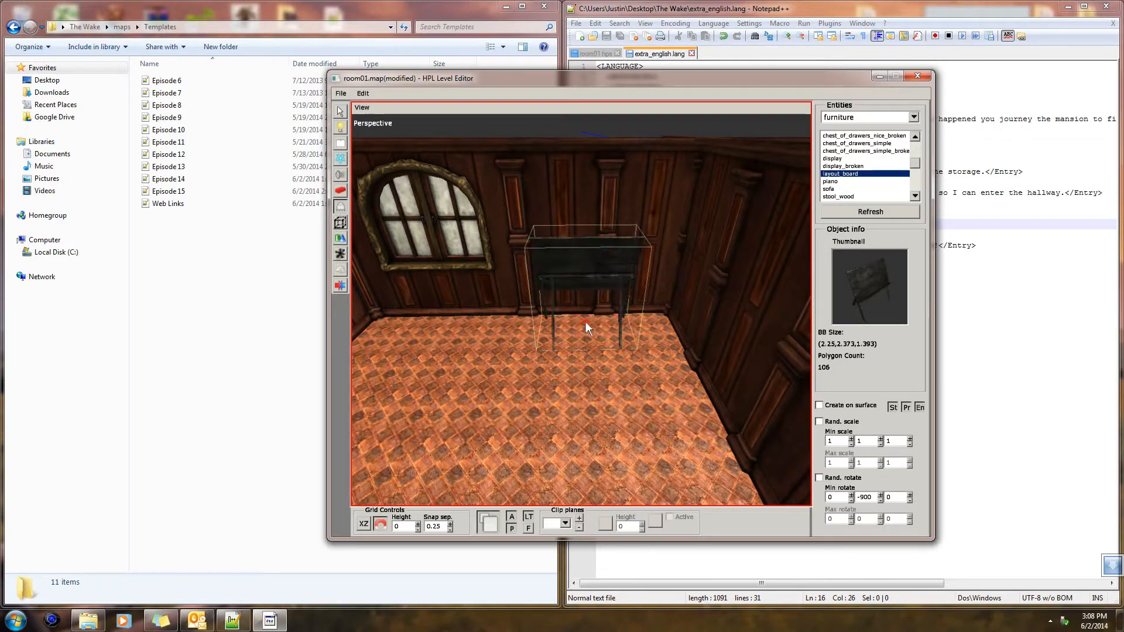
middle_click_drag(585, 322, 630, 338, "alt")
key("ctrl+z")
Place three layout boards with Y rotation -1170 along the long wall, at X 23.5 and Z 8.75, 6 and 3.25
scroll(627, 339, "down", 10, "shift")
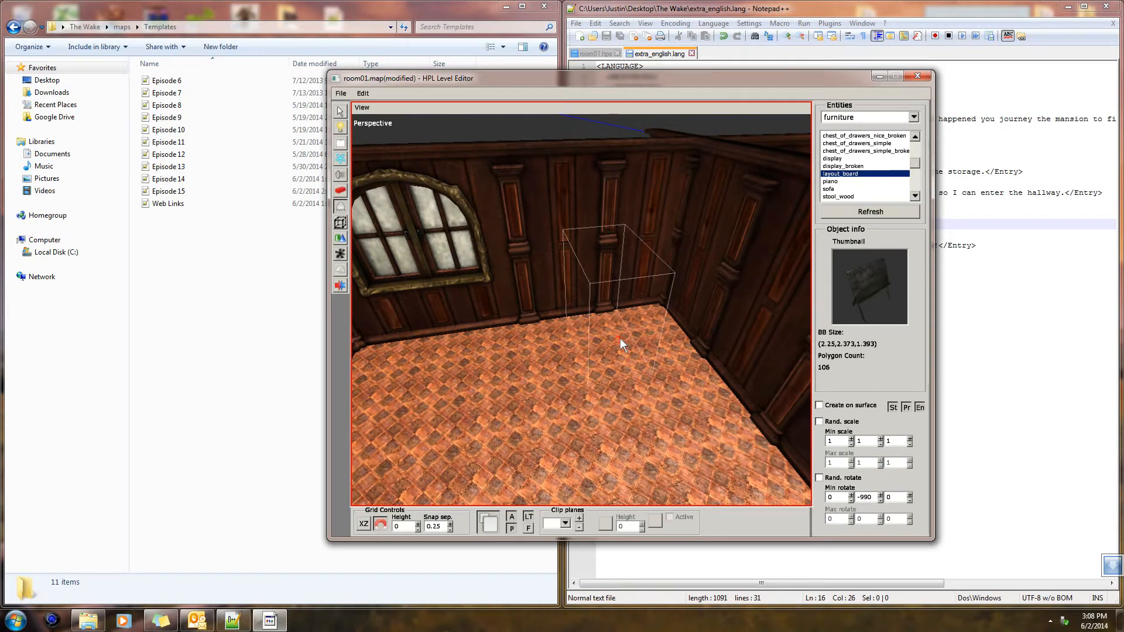
scroll(610, 348, "down", 7, "shift")
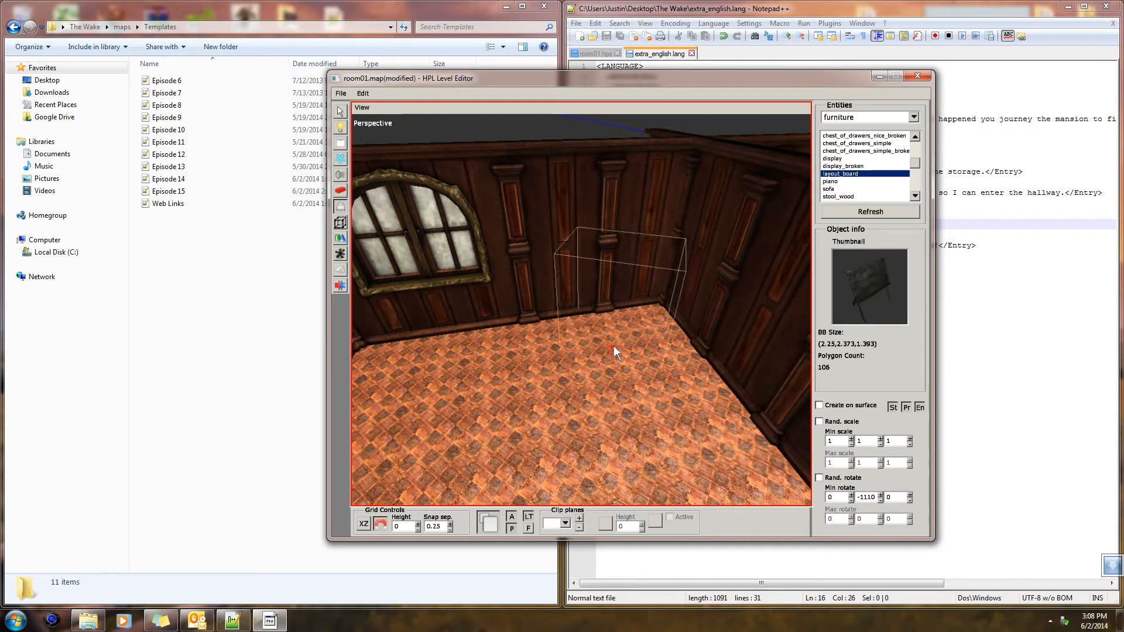
scroll(648, 358, "down", 1, "shift")
middle_click_drag(649, 358, 508, 338, "alt")
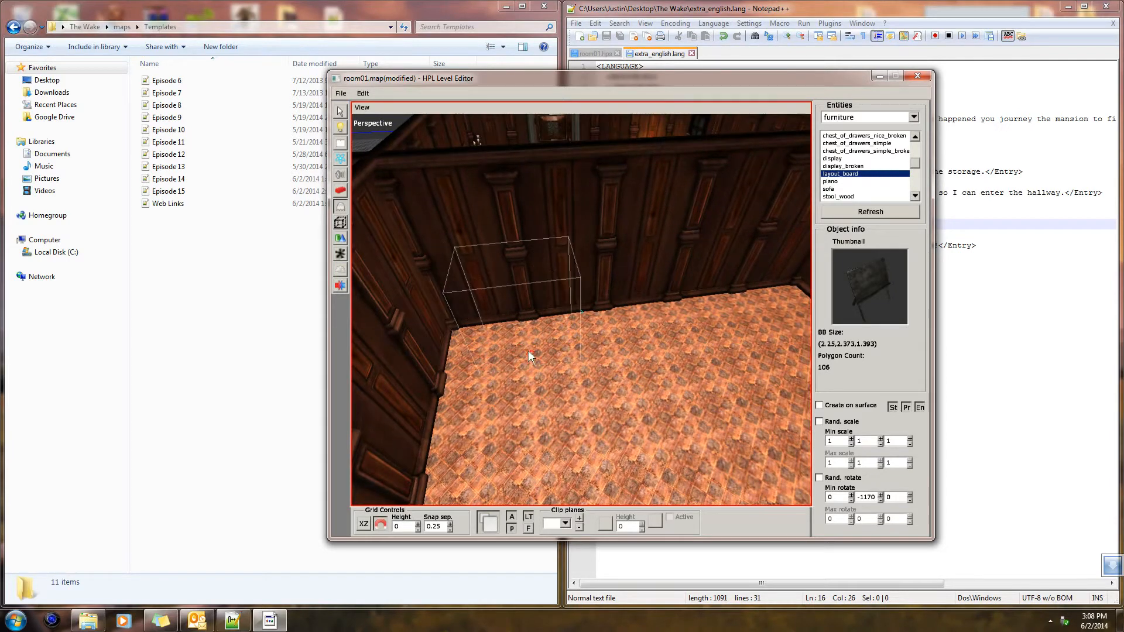
left_click(528, 356)
mouse_move(560, 341)
middle_mouse_down("alt")
mouse_move(550, 311)
mouse_move(555, 336)
mouse_move(542, 335)
middle_mouse_up("alt")
left_click(635, 346)
mouse_move(634, 346)
middle_mouse_down("alt")
mouse_move(646, 349)
mouse_move(642, 340)
middle_mouse_up("alt")
left_click(633, 335)
left_click_drag(640, 336, 466, 321, "alt")
Choose the work_desk_worn furniture entity for placement near the window
scroll(536, 331, "up", 4)
middle_click_drag(465, 321, 594, 353, "alt")
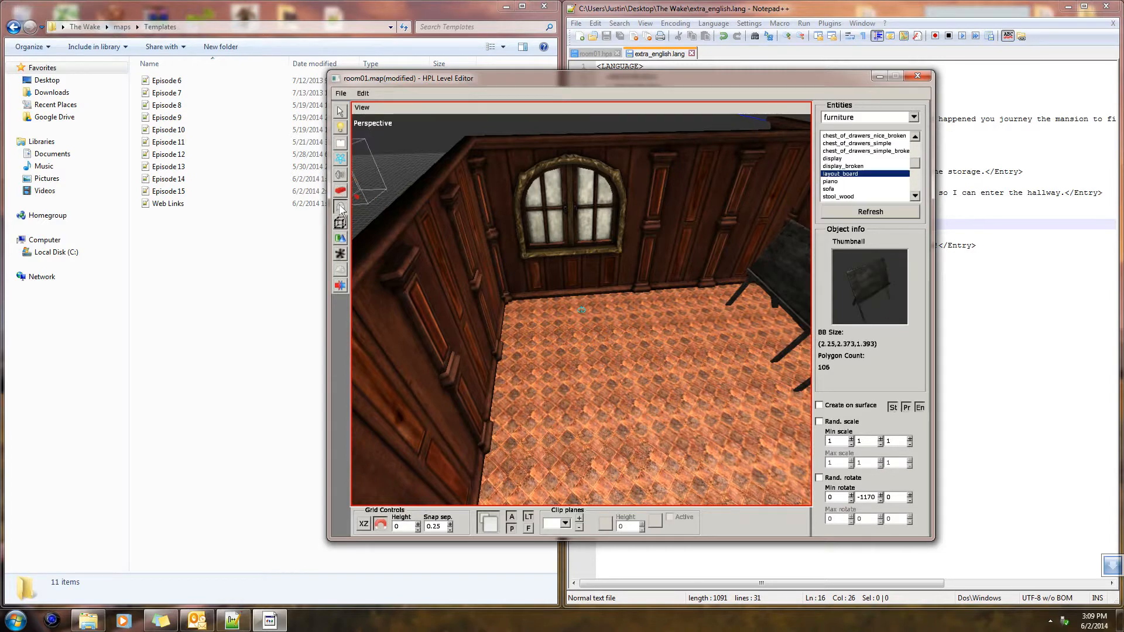
left_click(836, 182)
key("Down")
key("Down")
key("Down")
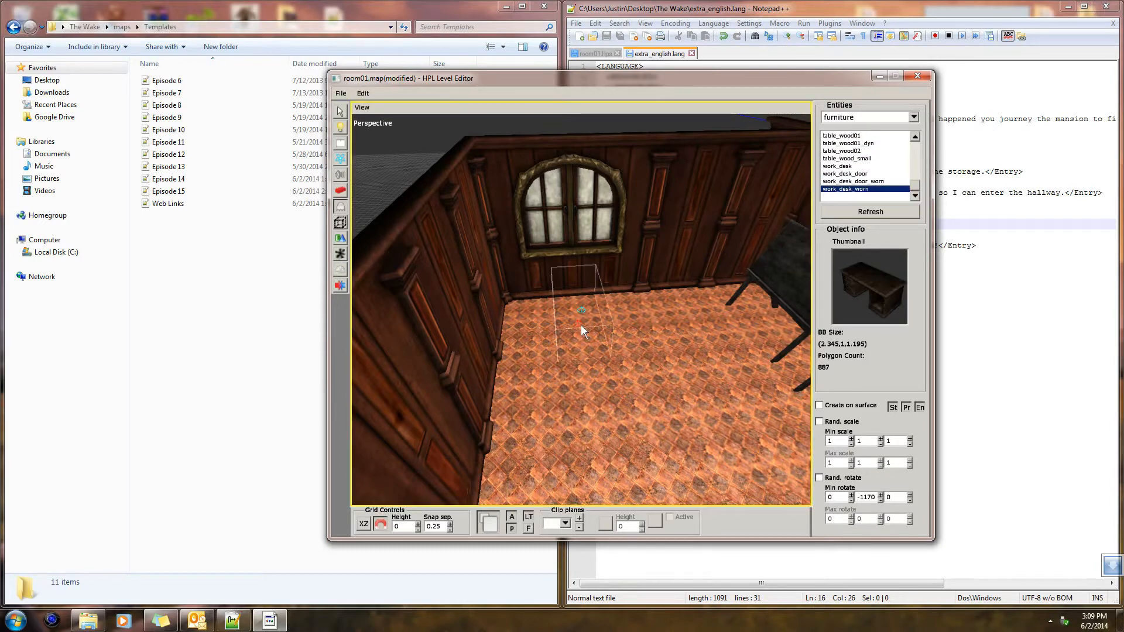
left_click_drag(580, 325, 591, 317, "alt")
scroll(596, 321, "up", 3)
scroll(603, 320, "down", 1, "shift")
scroll(603, 319, "up", 7, "shift")
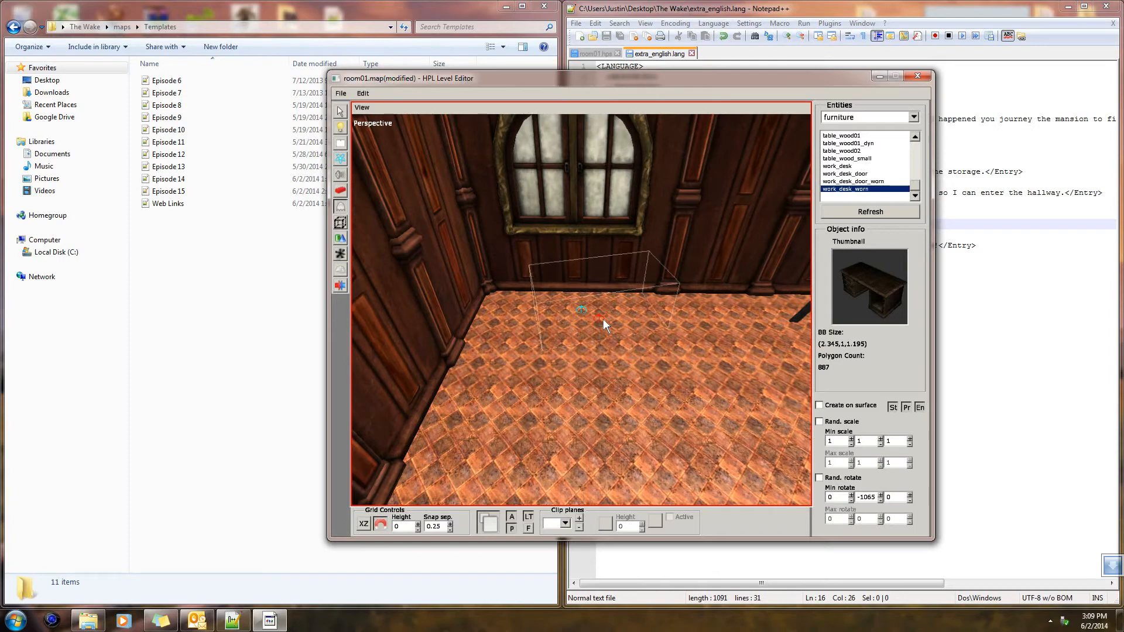
left_click(571, 314)
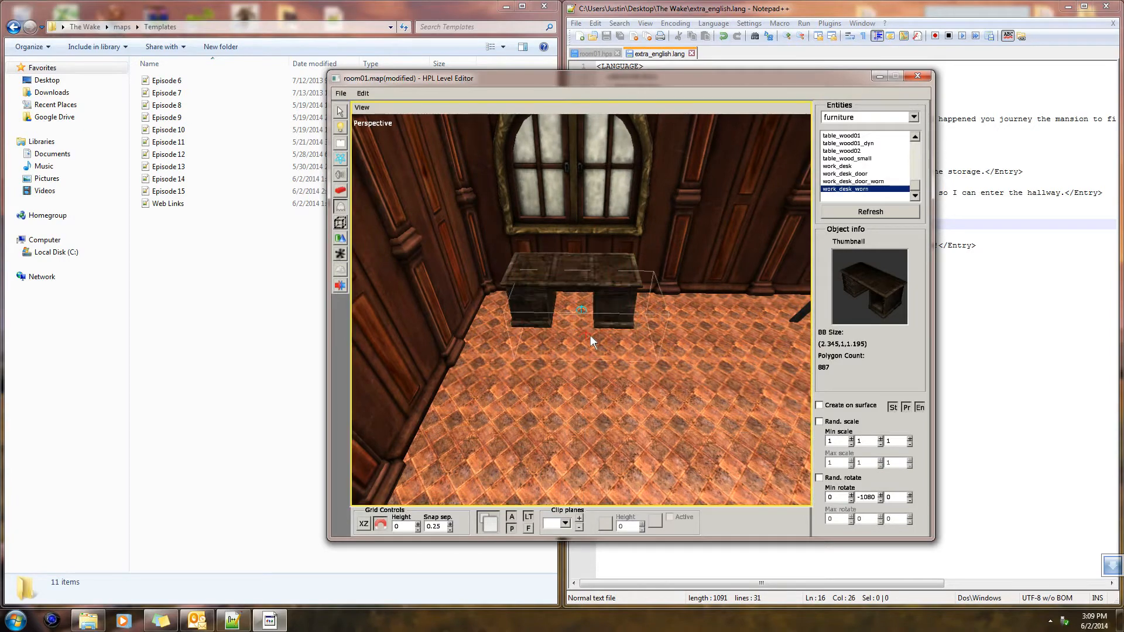
left_click_drag(590, 335, 591, 312, "alt")
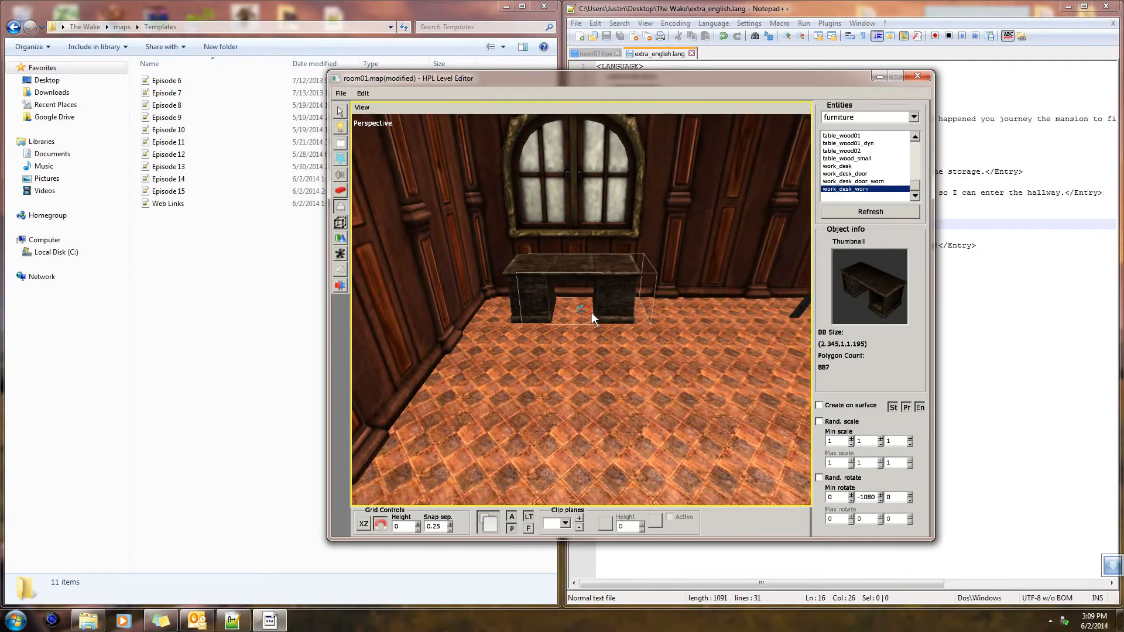
key("ctrl+z")
Place the worn work desk beneath the window with Y rotation -1260, its drawers facing the room
scroll(605, 329, "down", 1)
scroll(606, 327, "down", 11)
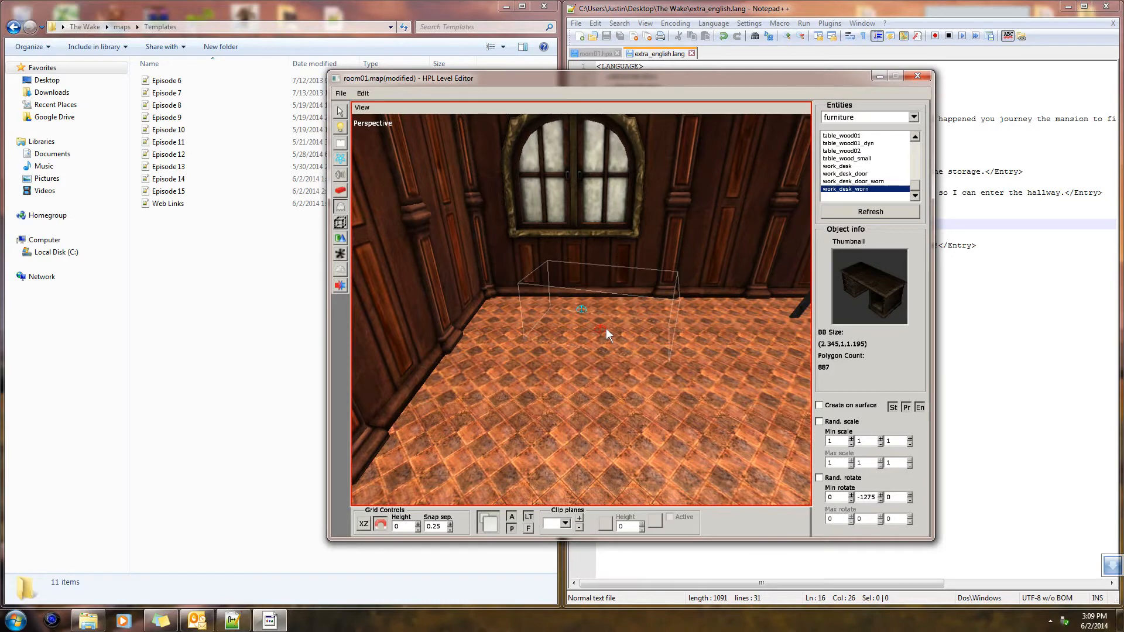
left_click_drag(605, 328, 812, 213, "alt")
left_click(575, 315)
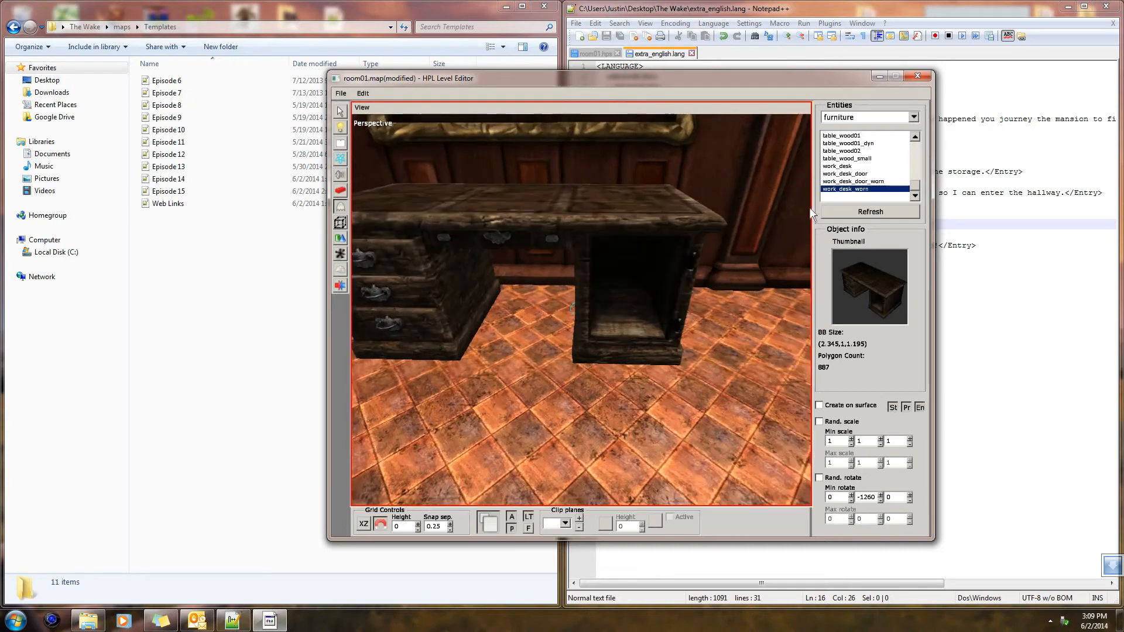
Place a work_desk_door_worn entity on the desk's open compartment with Y rotation -1260
left_click(872, 182)
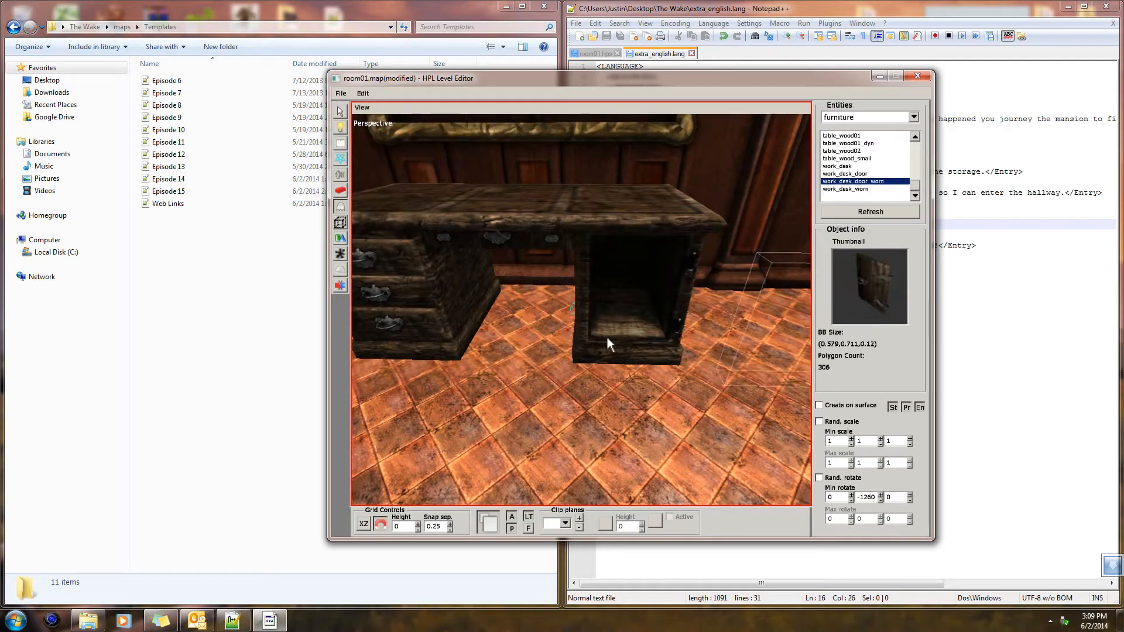
left_click(532, 326)
left_click_drag(533, 325, 700, 365, "alt")
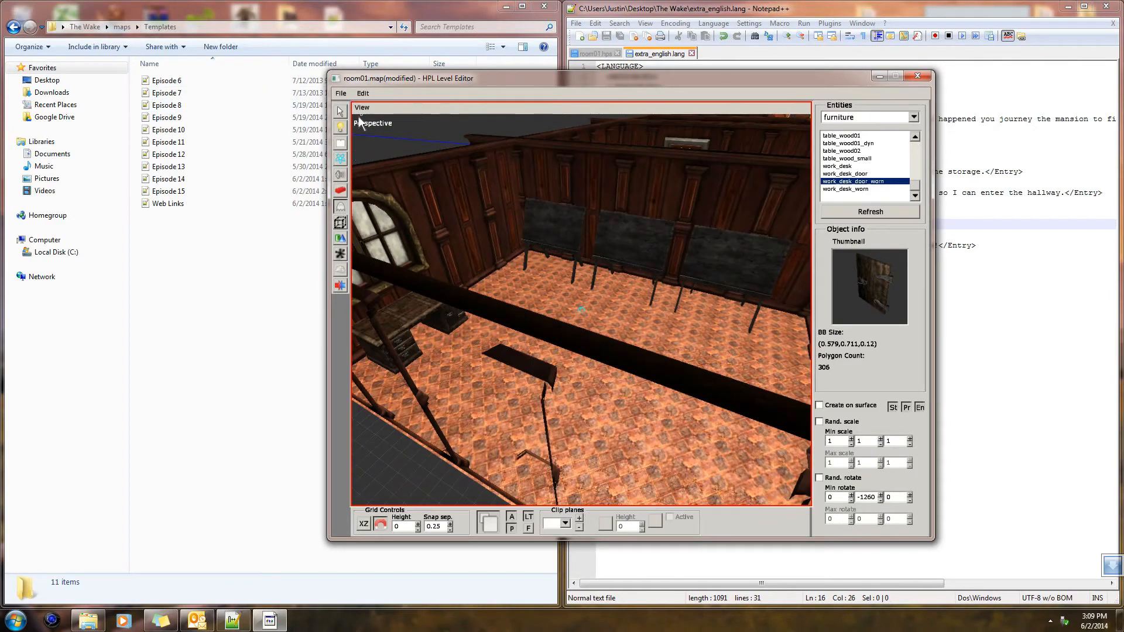
Rotate the middle layout board about its vertical axis so it stands at an angle to the wall
left_click(341, 113)
left_click_drag(562, 252, 605, 322, "alt")
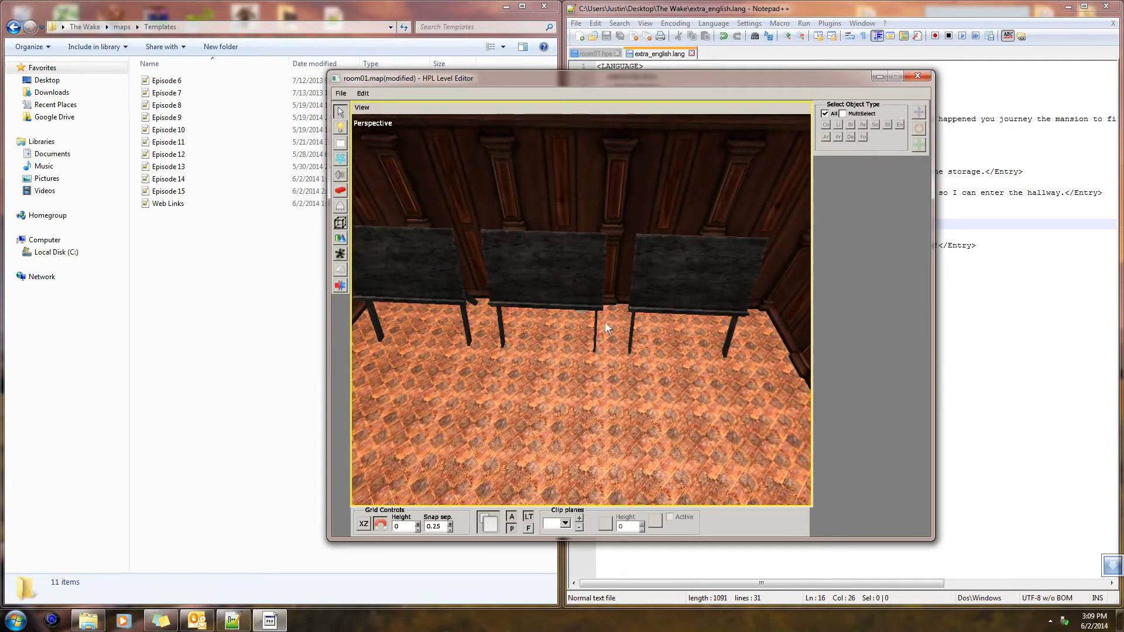
left_click(591, 330)
left_click(924, 130)
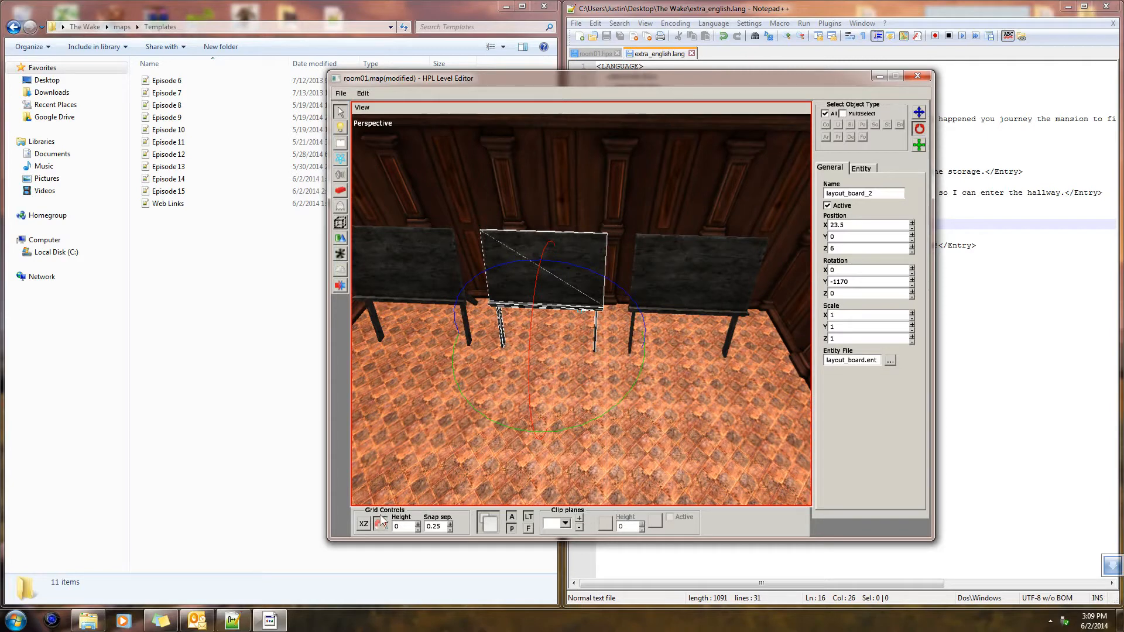
left_click_drag(514, 417, 557, 374)
Turn the layout board at Z 3.25 to rotation 180, -53.846, 180 and move it away from the wall
left_click(676, 309)
left_click_drag(677, 309, 601, 349, "alt")
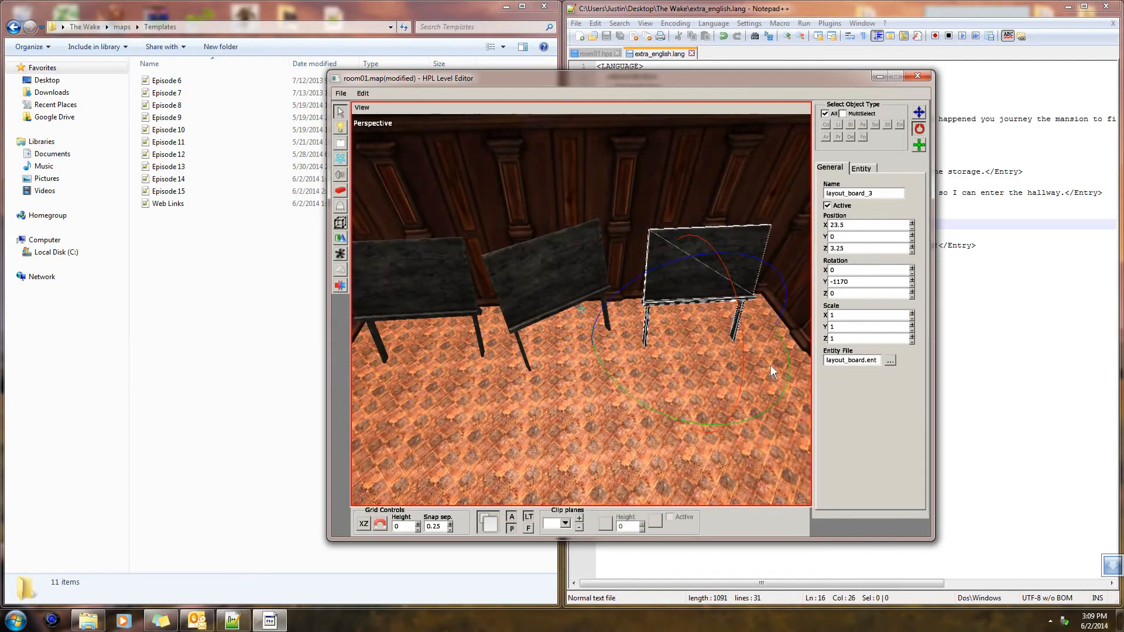
left_click_drag(782, 392, 553, 394)
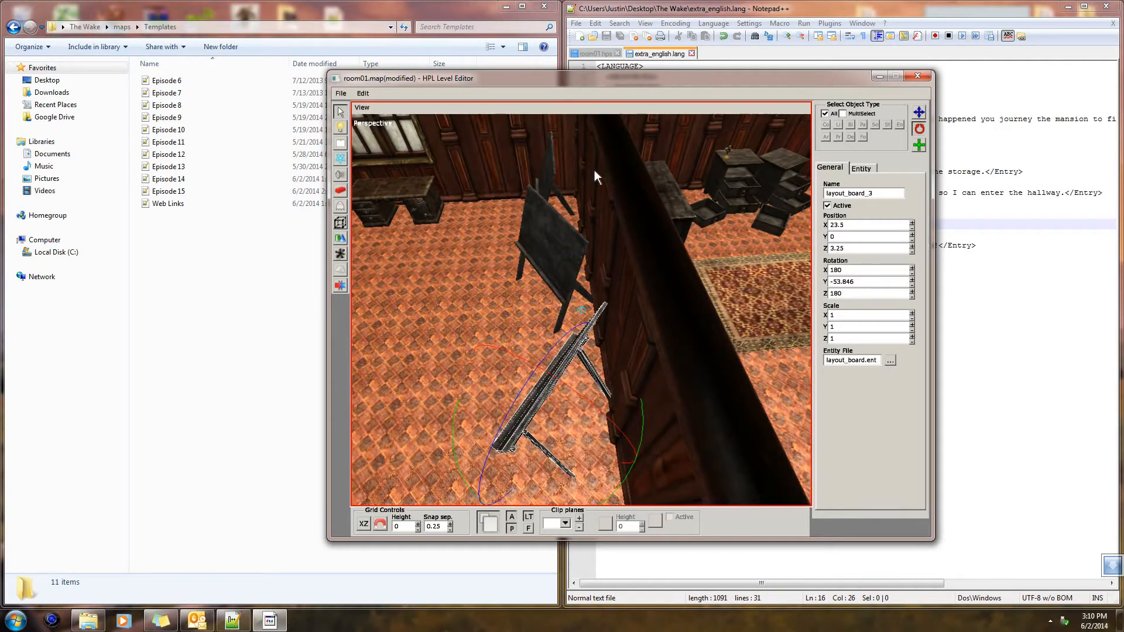
left_click(915, 114)
left_click_drag(507, 412, 497, 410)
left_click_drag(497, 410, 422, 378, "alt")
left_click(654, 382)
Turn the layout board at Z 8.75 to rotation 180, -67.474, 180 and move it out into the room
left_click(444, 279)
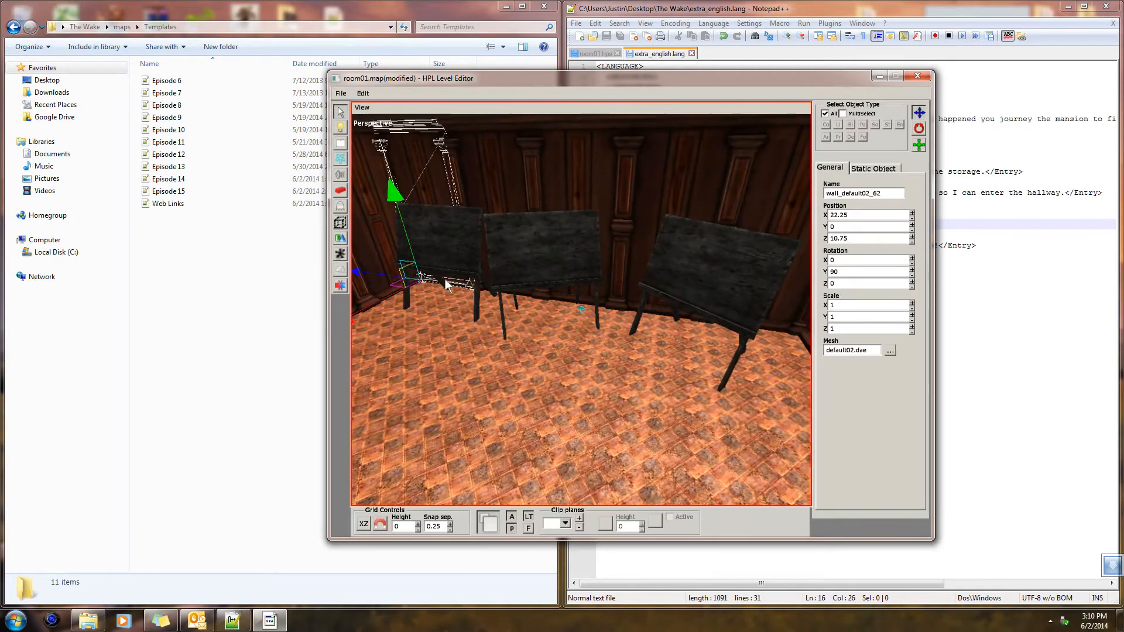
left_click_drag(455, 338, 560, 296, "alt")
left_click(560, 269)
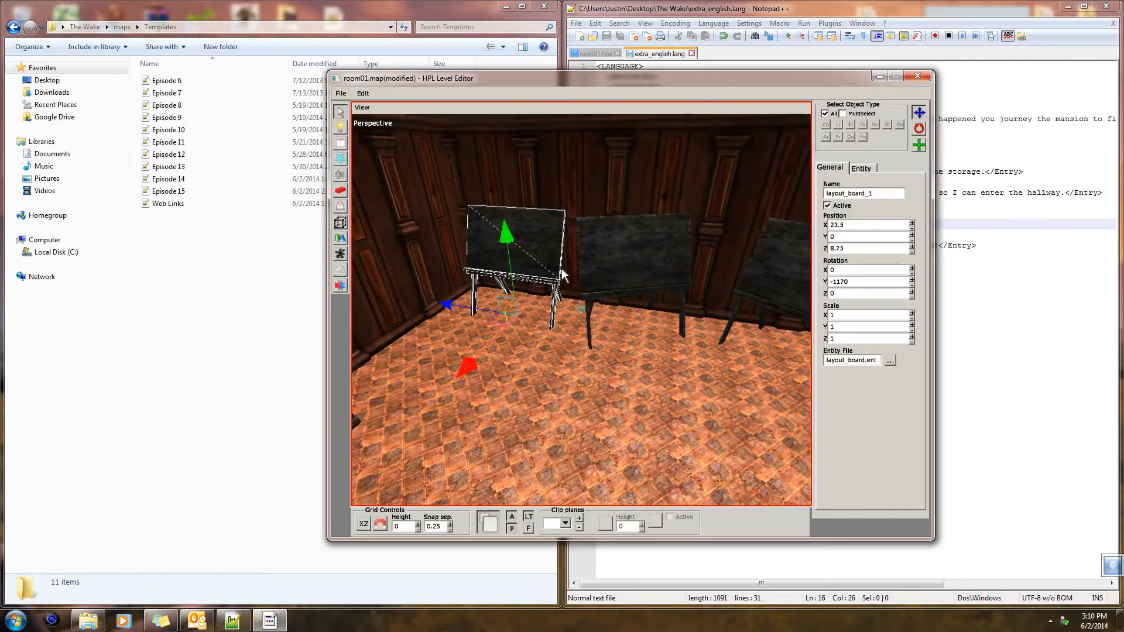
key("r")
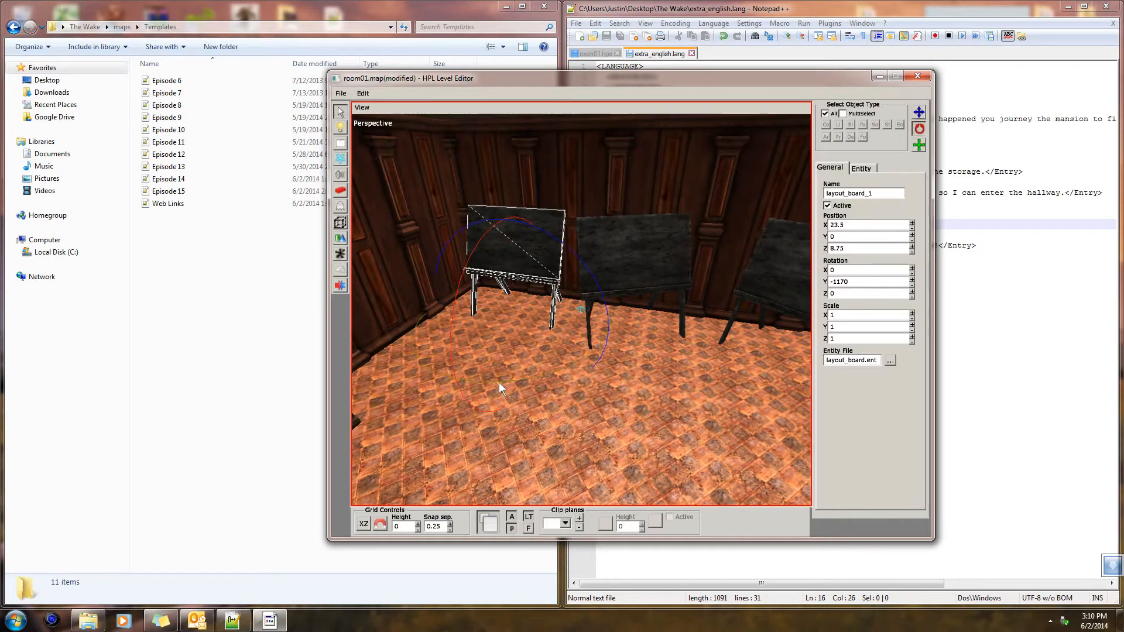
left_click_drag(521, 379, 498, 381)
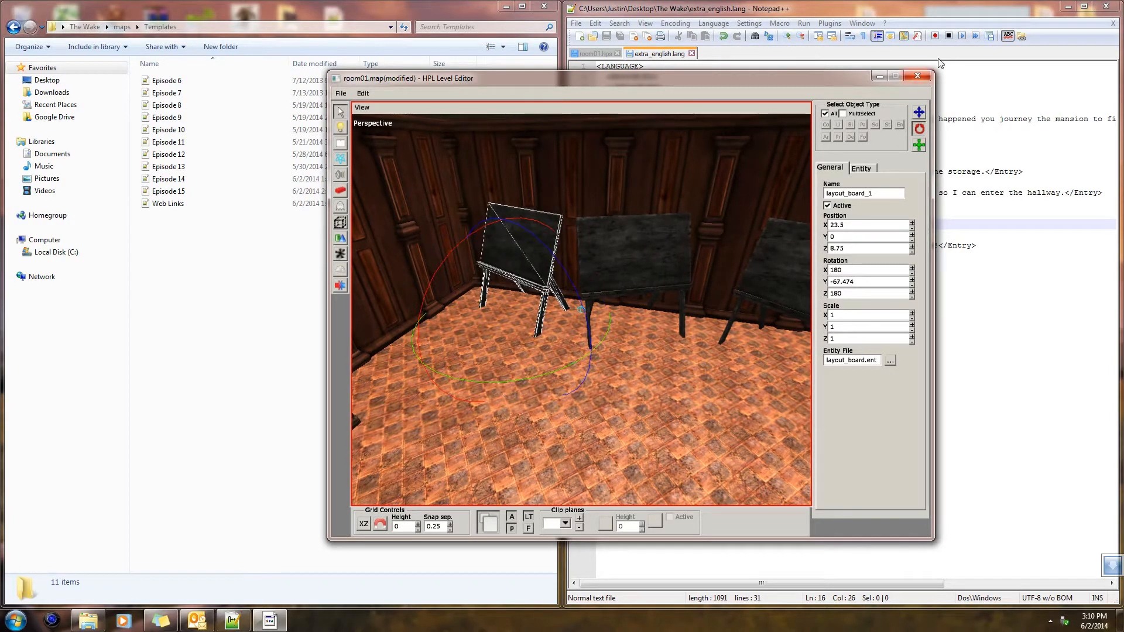
left_click(919, 112)
left_click_drag(562, 327, 557, 374, "alt")
left_click(641, 318)
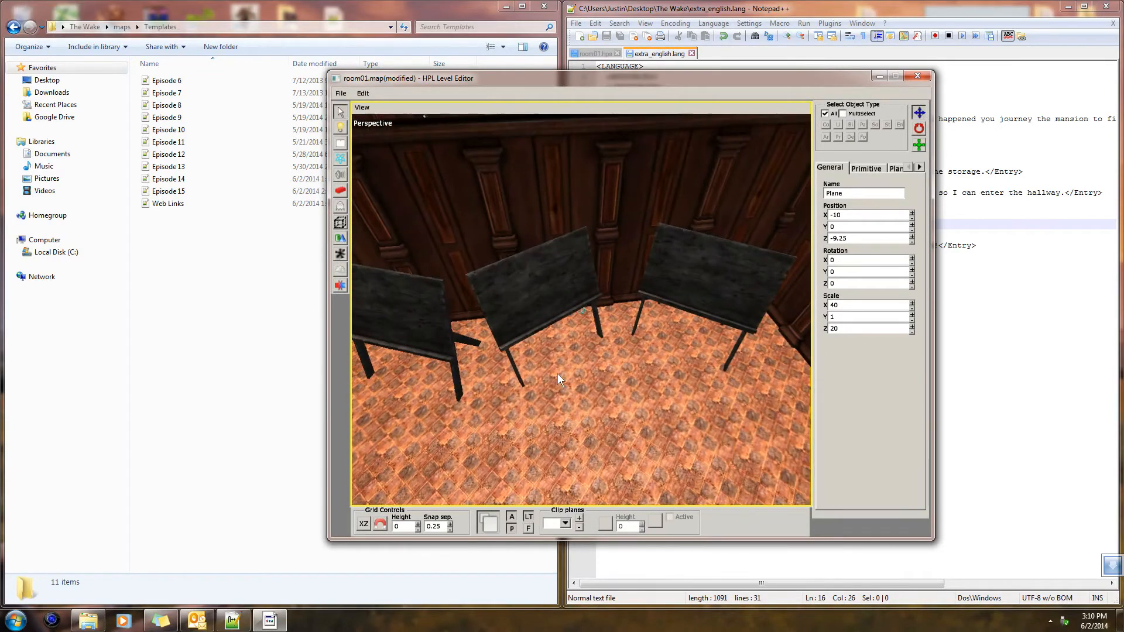
Choose the wood_box01 entity from the container category for placement
left_click(340, 207)
left_click(912, 118)
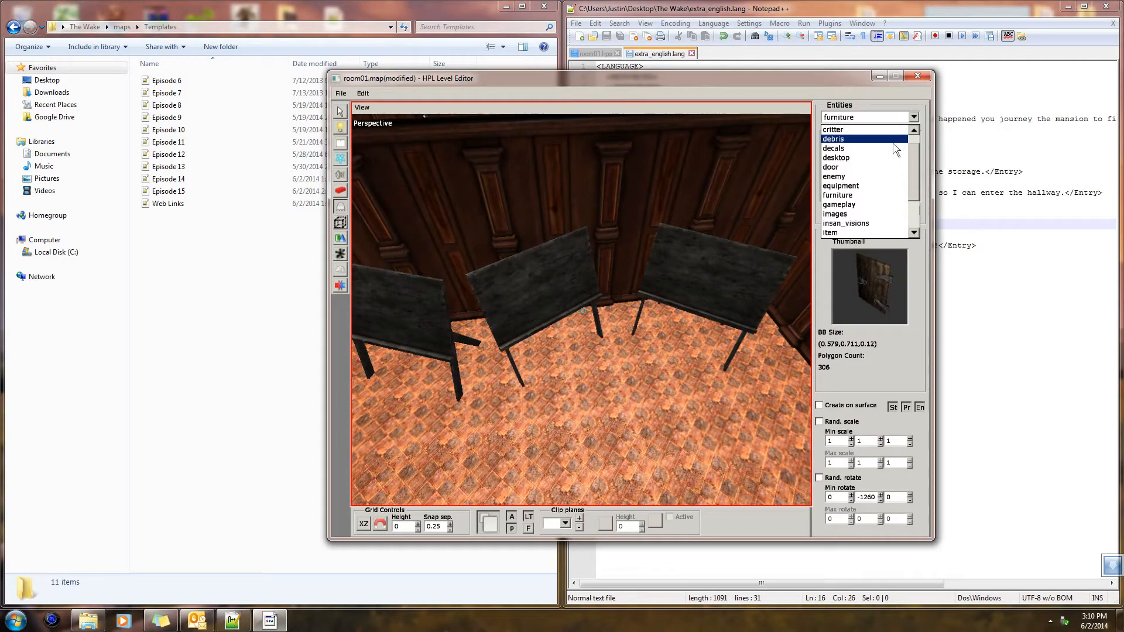
left_click(914, 118)
left_click(914, 118)
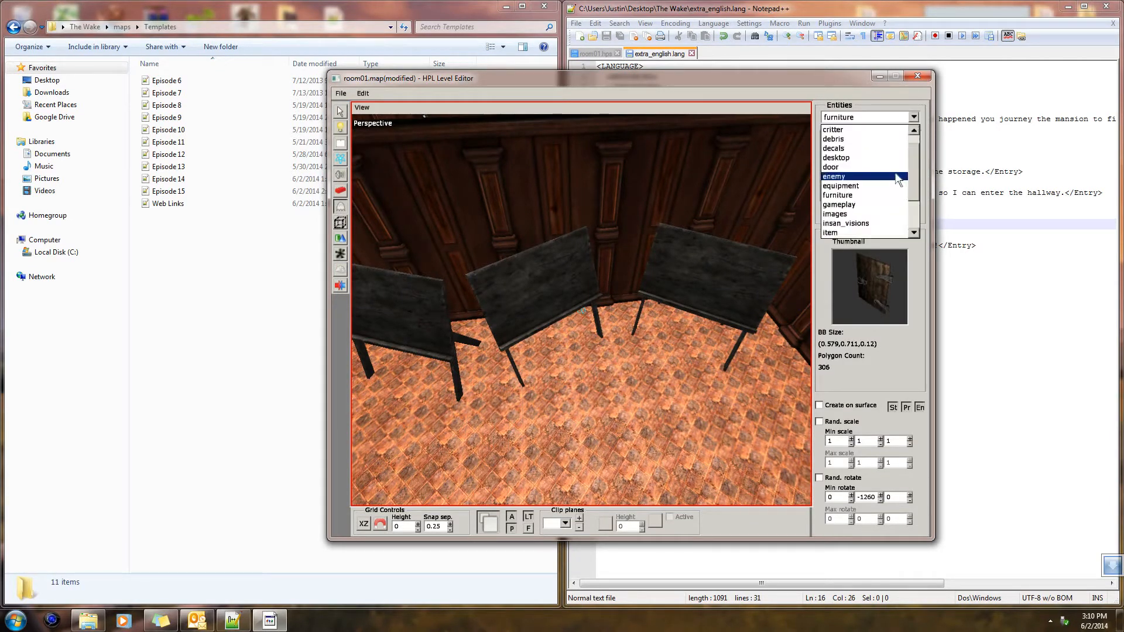
left_click(865, 149)
left_click(858, 166)
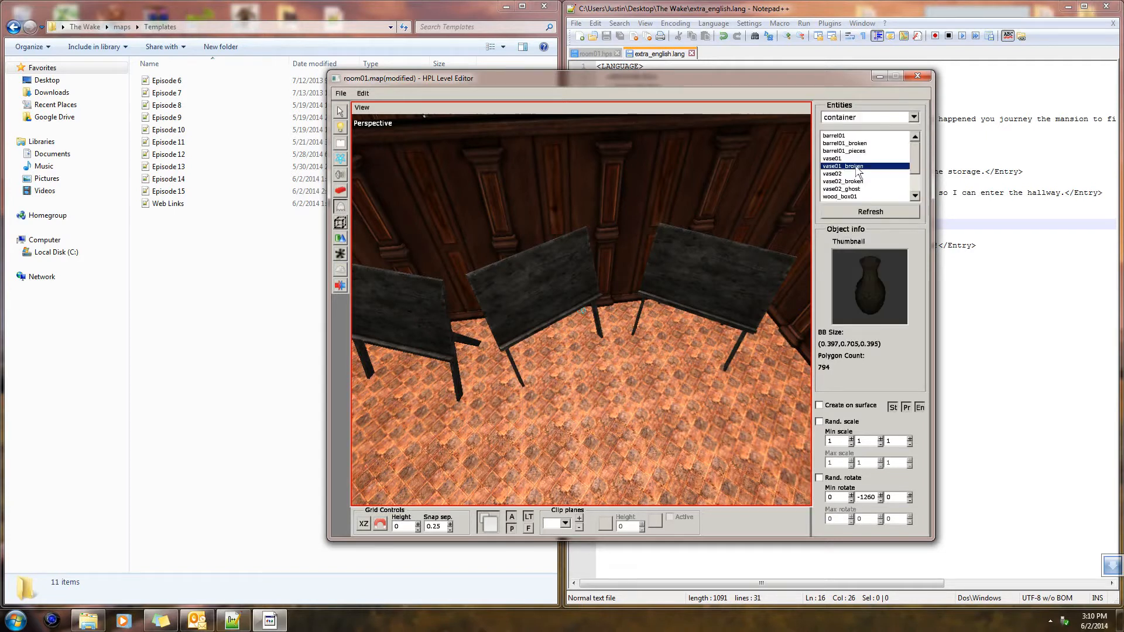
left_click(843, 181)
left_click(844, 197)
left_click(844, 197)
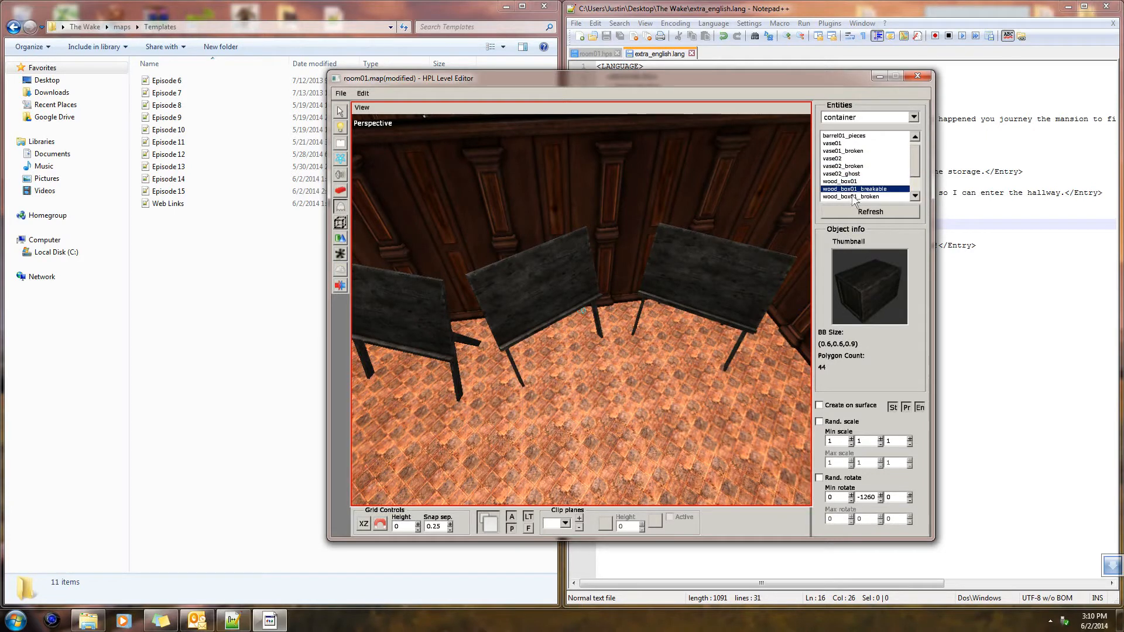
left_click(856, 197)
key("Up")
key("Up")
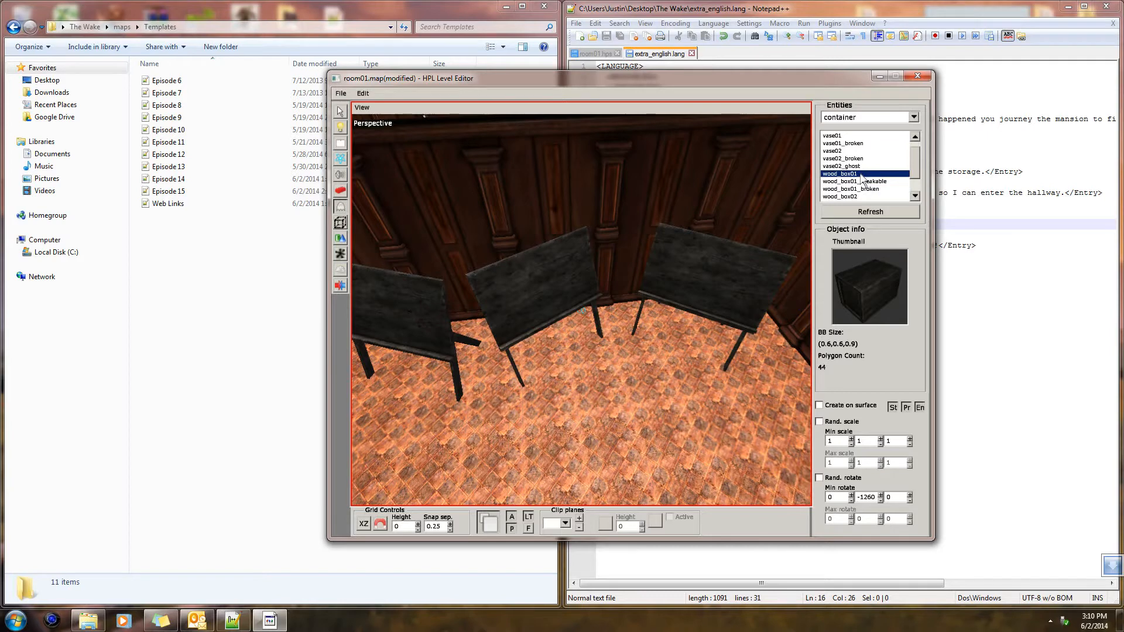
Scatter several wood_box01 crates on the floor around the layout boards, varying their Y rotation with values such as -1320 and -1350
middle_click_drag(620, 288, 504, 346)
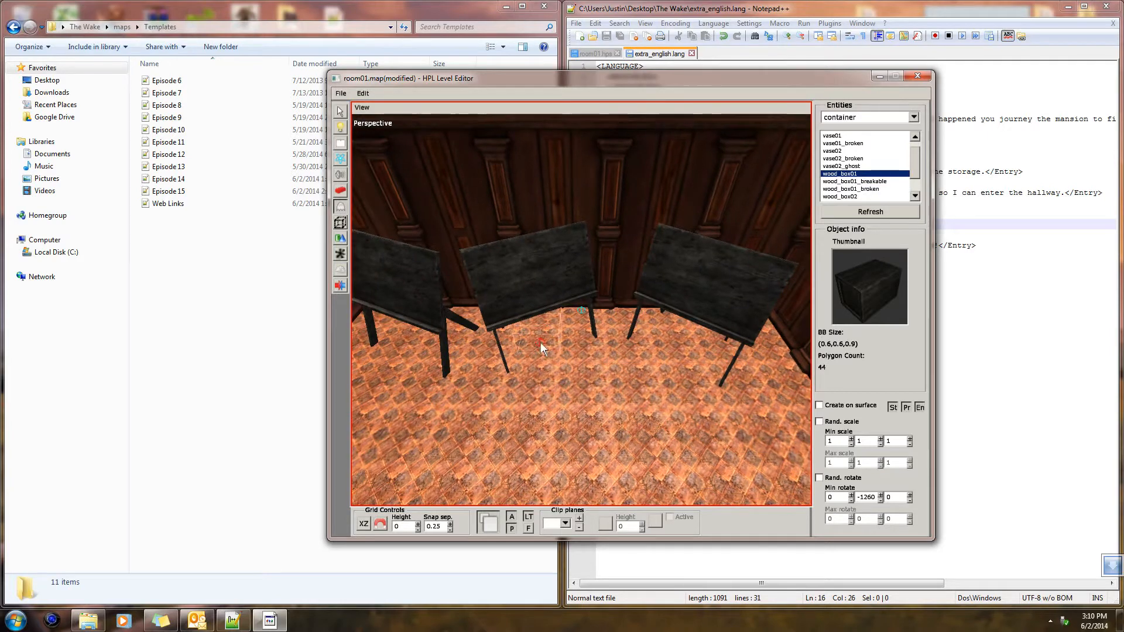
key("ctrl+z")
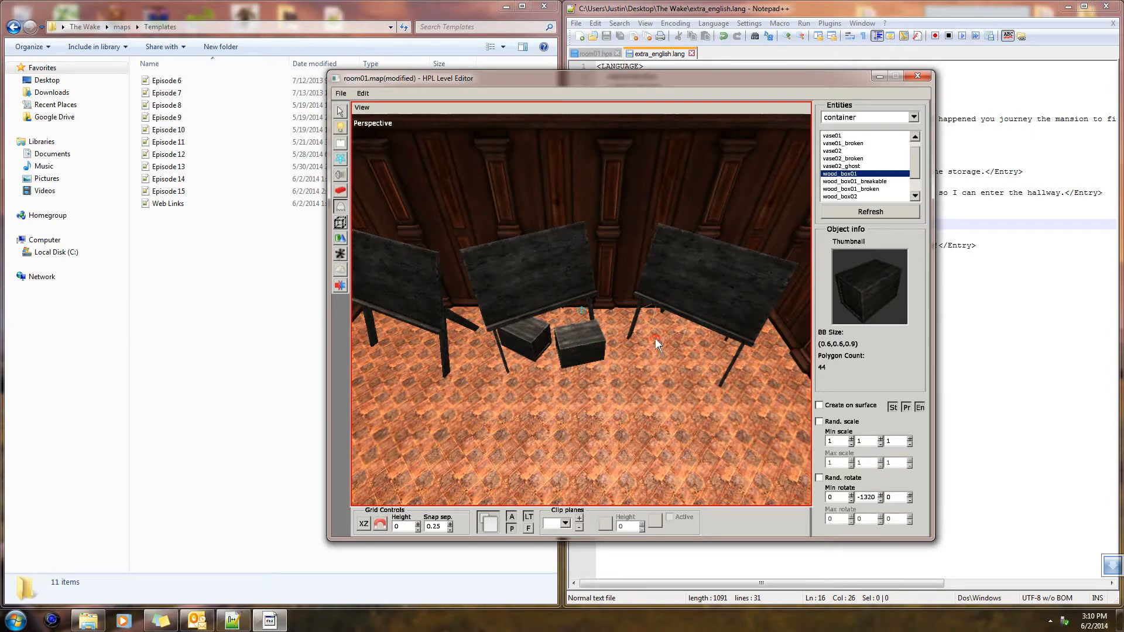
left_click(693, 367)
middle_click_drag(696, 386, 557, 387)
left_click(564, 367)
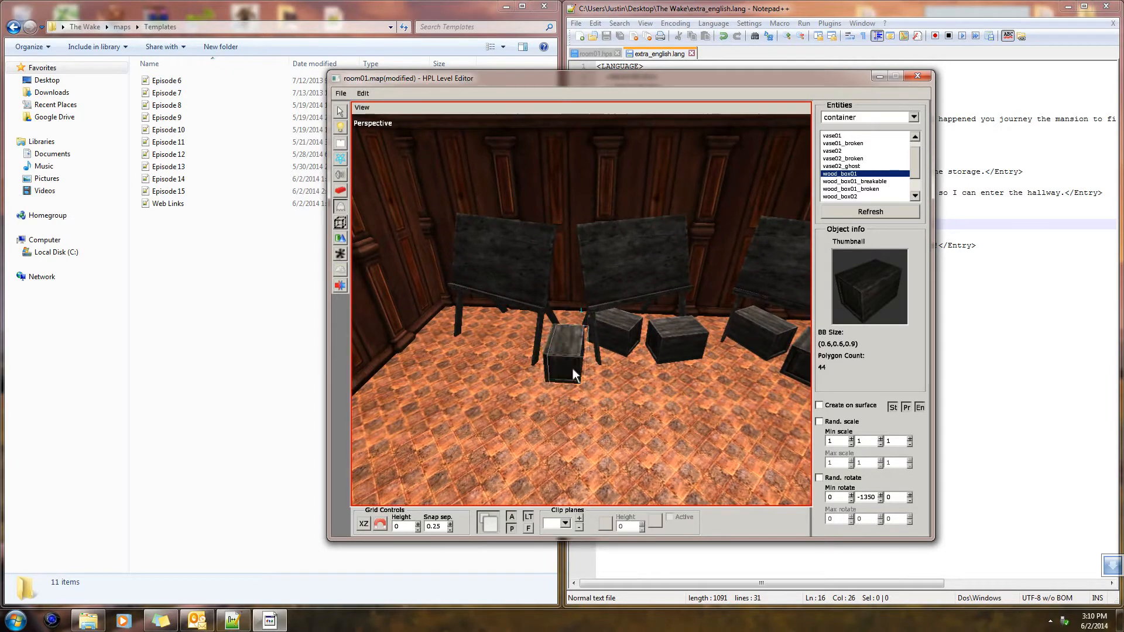
Place one more wood_box01 crate on the floor among the existing crates and layout boards
middle_click_drag(480, 380, 563, 425)
left_click(610, 363)
middle_click_drag(600, 361, 559, 353)
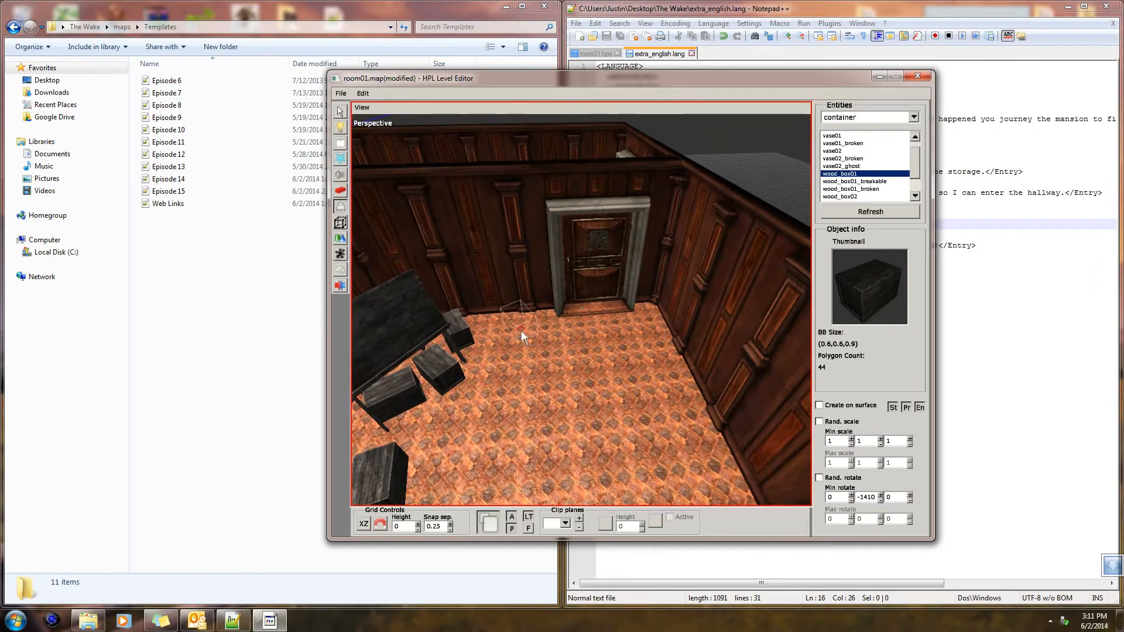
Switch the entity category from container to lamp
left_click(913, 117)
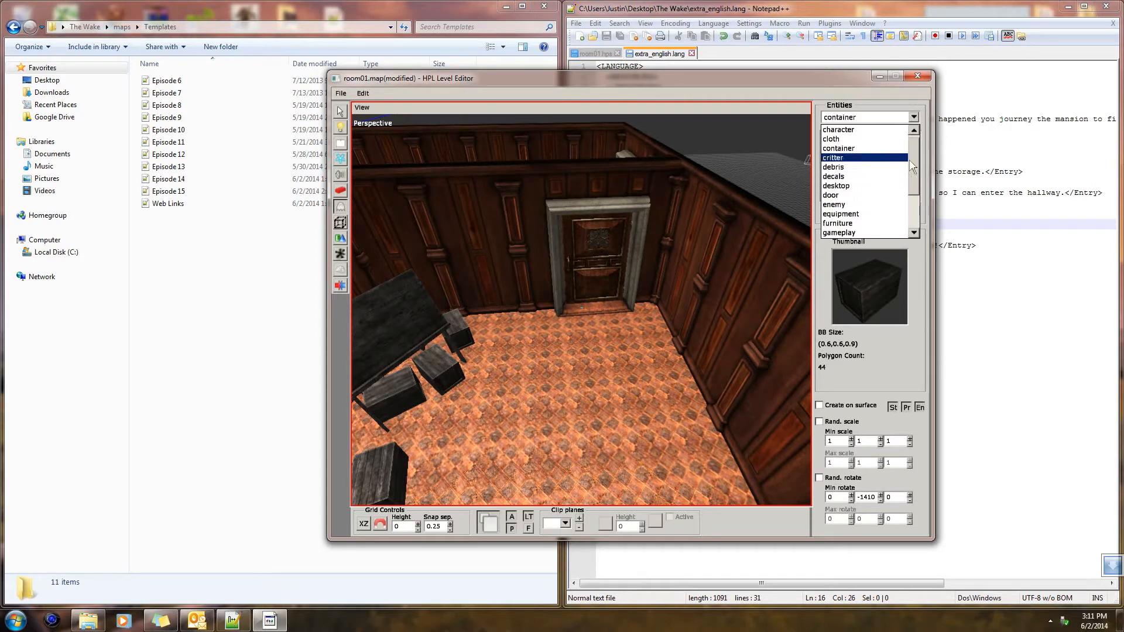
left_click_drag(916, 168, 916, 181)
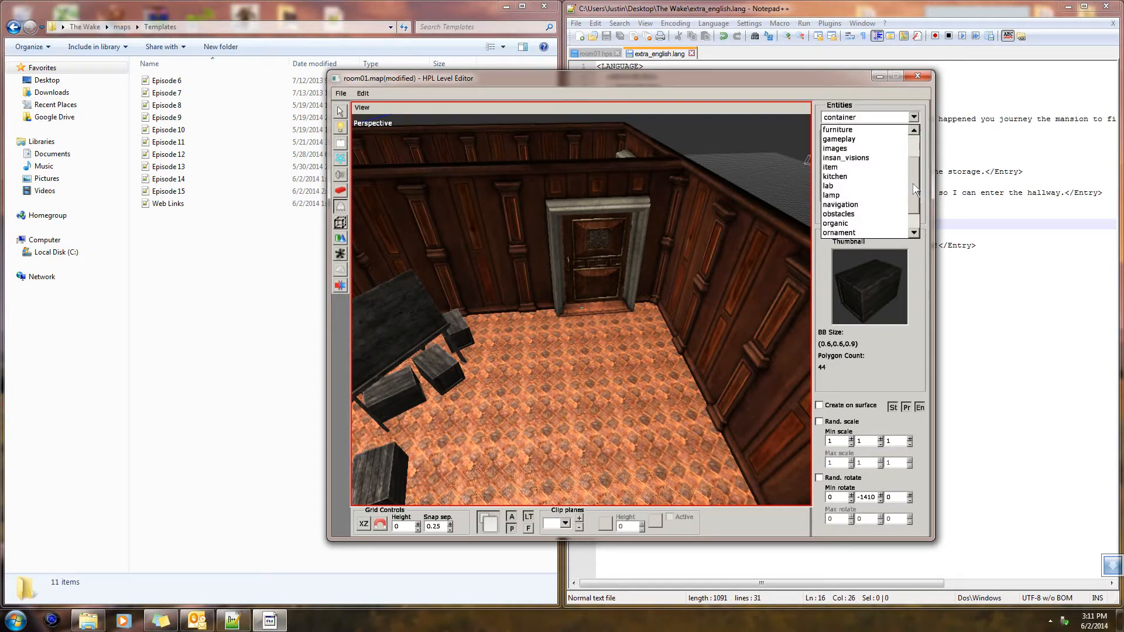
left_click(831, 232)
left_click(839, 166)
Preview the candle and candlestick entities and choose candlestick_floor for placement
left_click(849, 189)
left_click(847, 198)
left_click(851, 182)
left_click(854, 174)
left_click(858, 166)
left_click(860, 158)
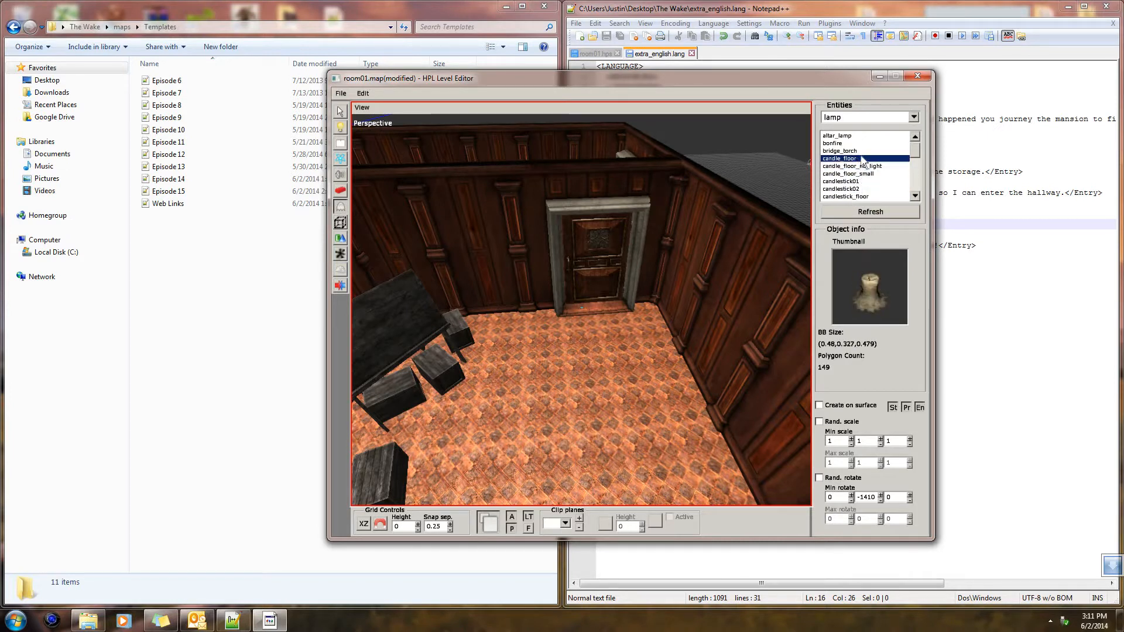
left_click(862, 151)
left_click(861, 145)
left_click(860, 180)
left_click(855, 188)
left_click(855, 195)
left_click(856, 196)
left_click(853, 181)
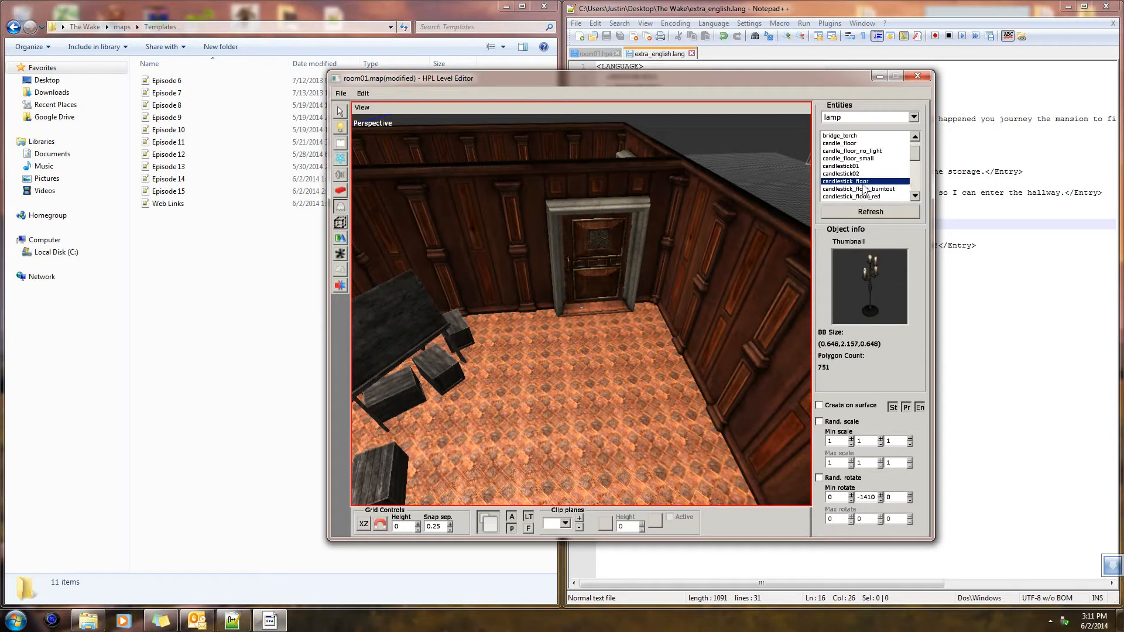
Place a candlestick_floor lamp against the wall beside the door with a Y rotation of -1425
left_click(539, 318)
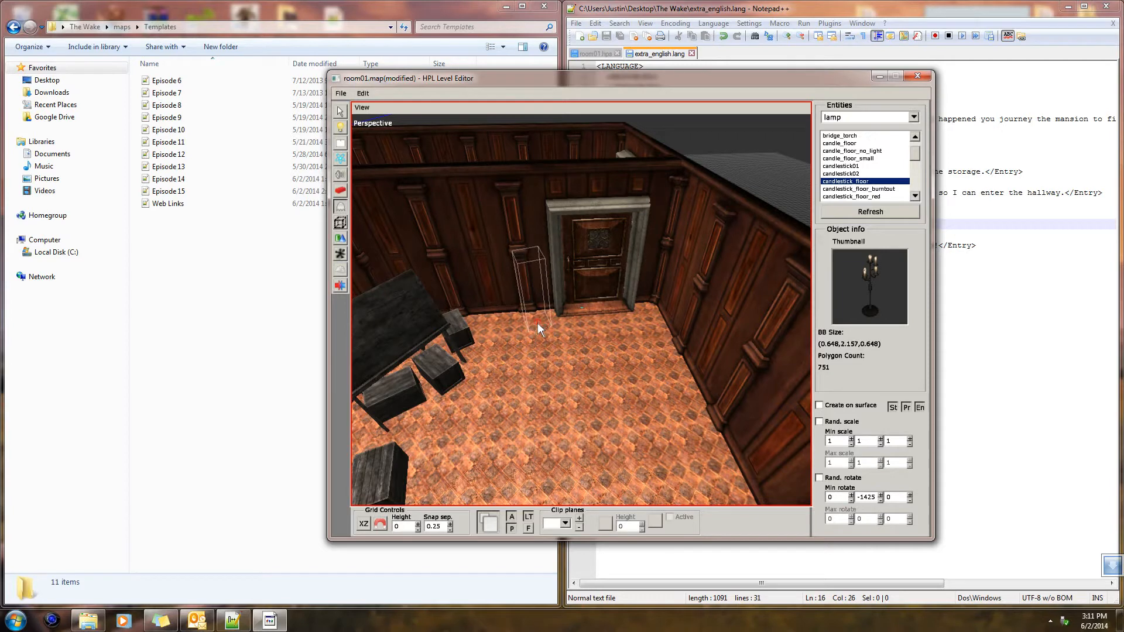
key("ctrl+z")
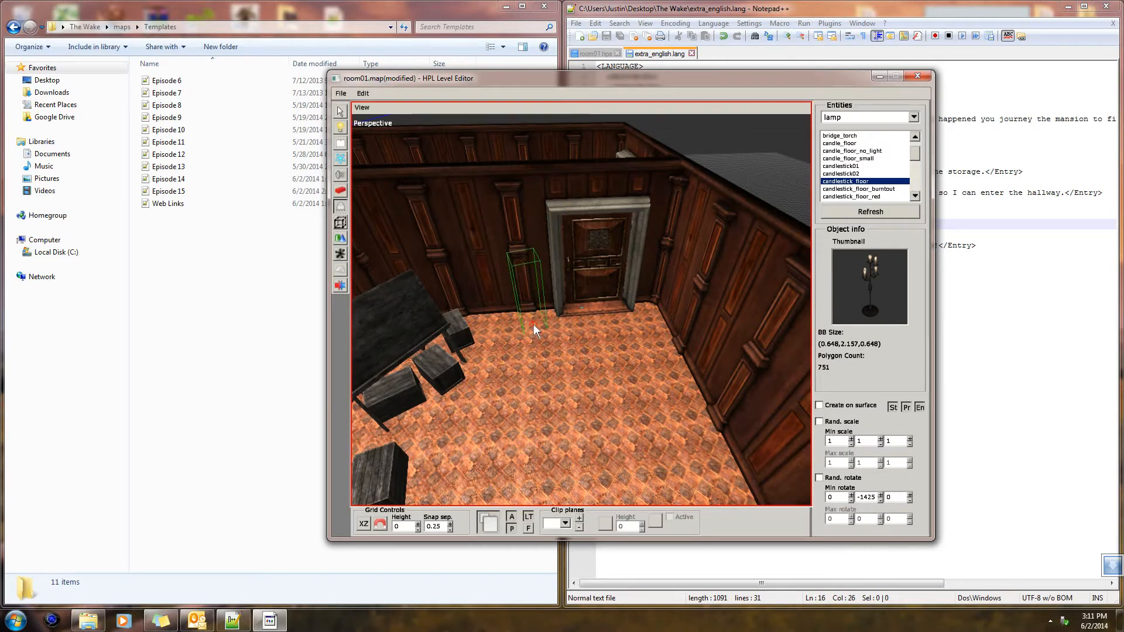
left_click(532, 324)
Turn off the Lit property of the floor candlestick beside the door
left_click(340, 111)
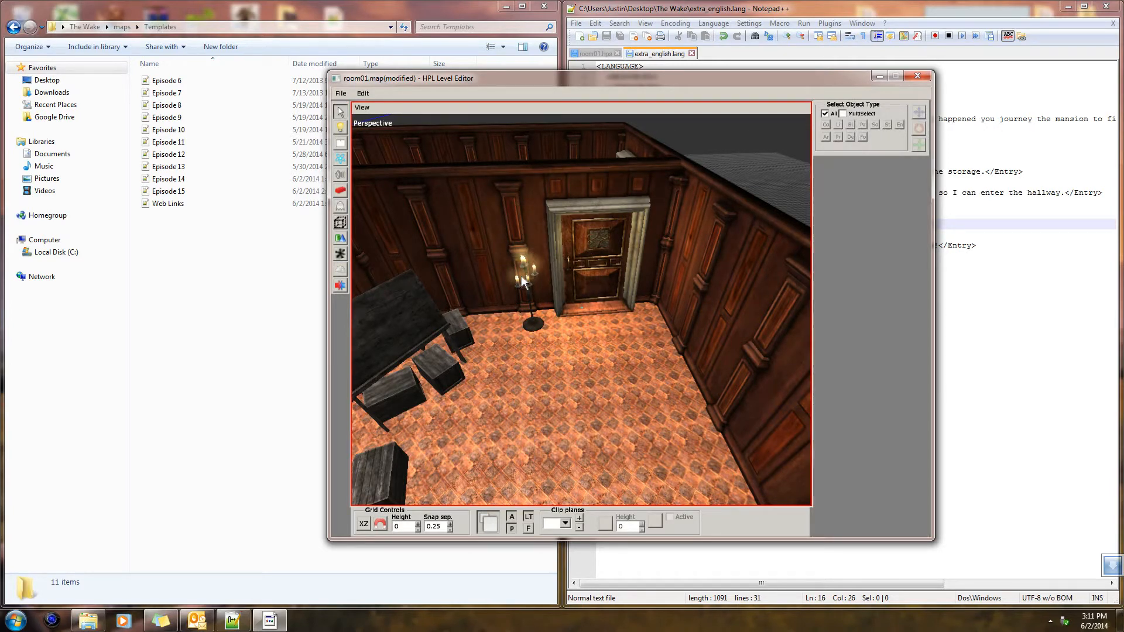
left_click(523, 282)
left_click(528, 285)
left_click(862, 168)
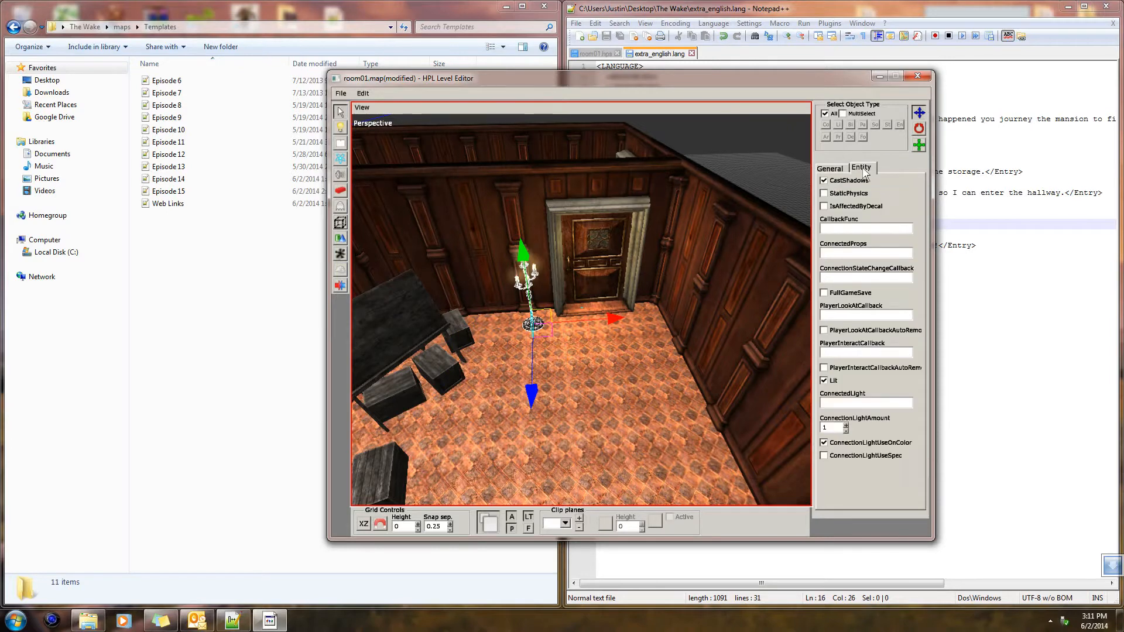
left_click(823, 381)
left_click(761, 379)
Look through the entity categories for further furnishings to fill the empty part of the room
left_click_drag(761, 379, 610, 307, "alt")
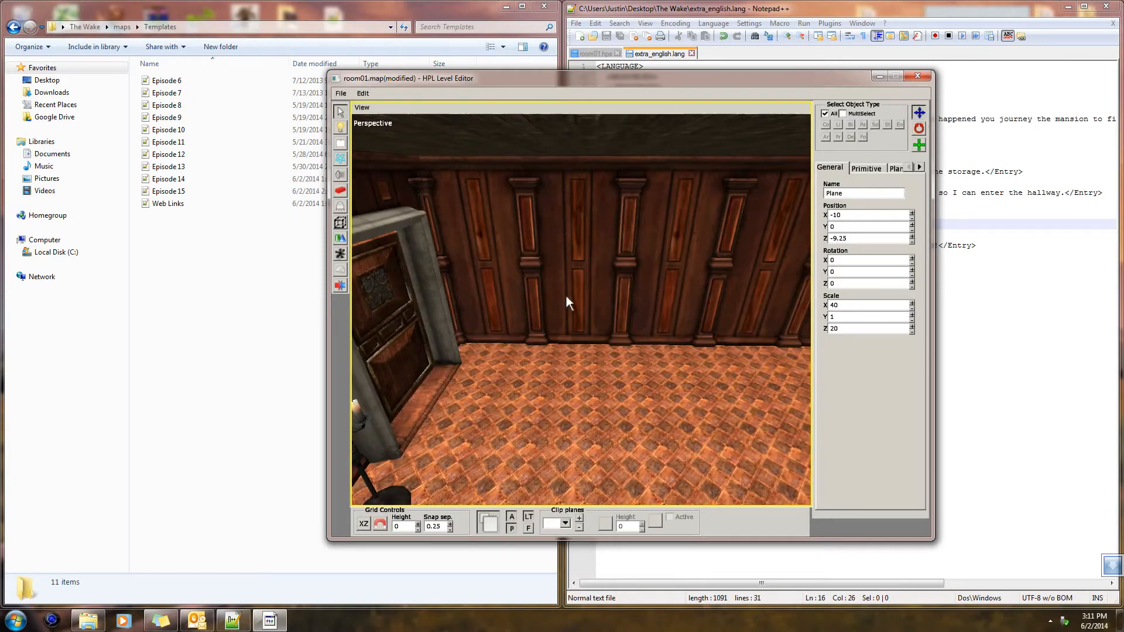
left_click_drag(598, 270, 566, 327, "alt")
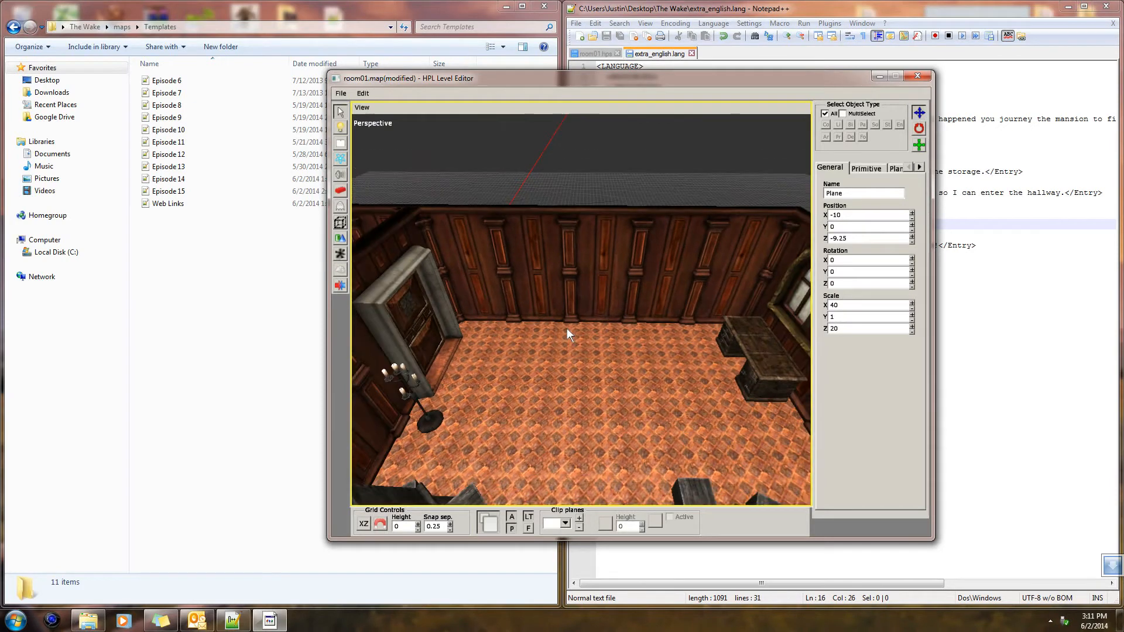
left_click(343, 208)
left_click(913, 117)
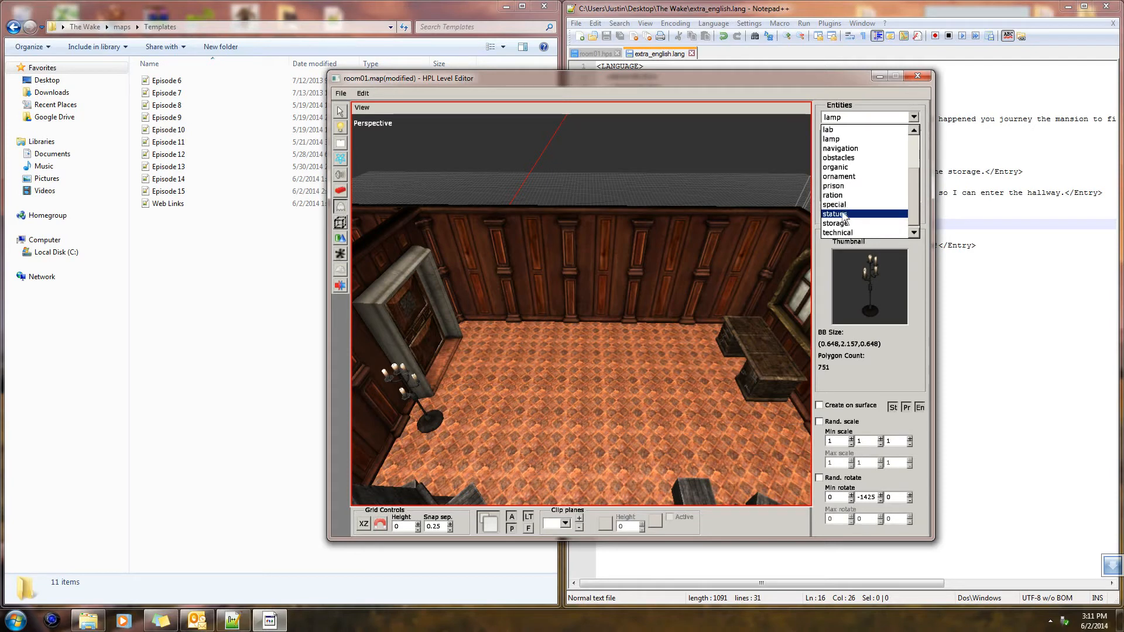
scroll(854, 214, "down", 1)
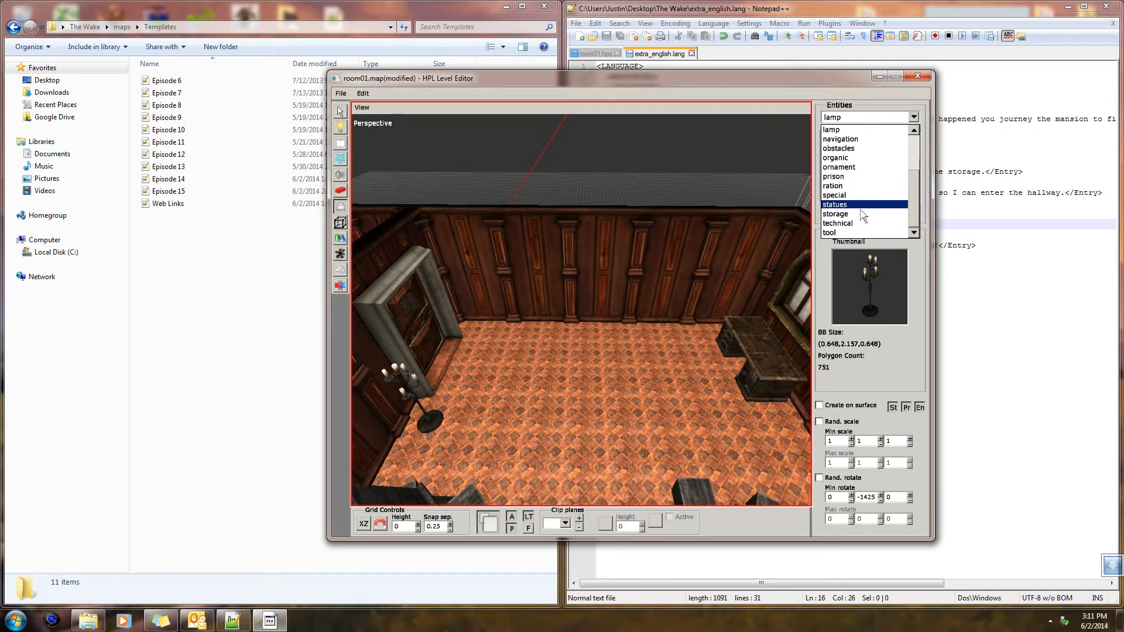
scroll(861, 199, "up", 2)
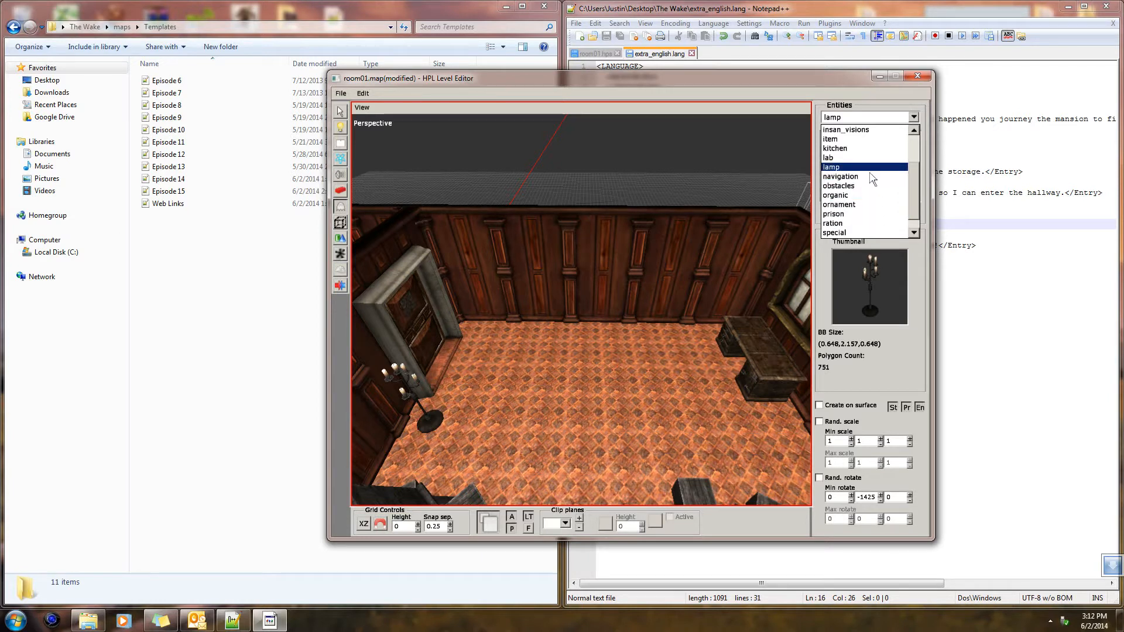
left_click(913, 178)
left_click(913, 117)
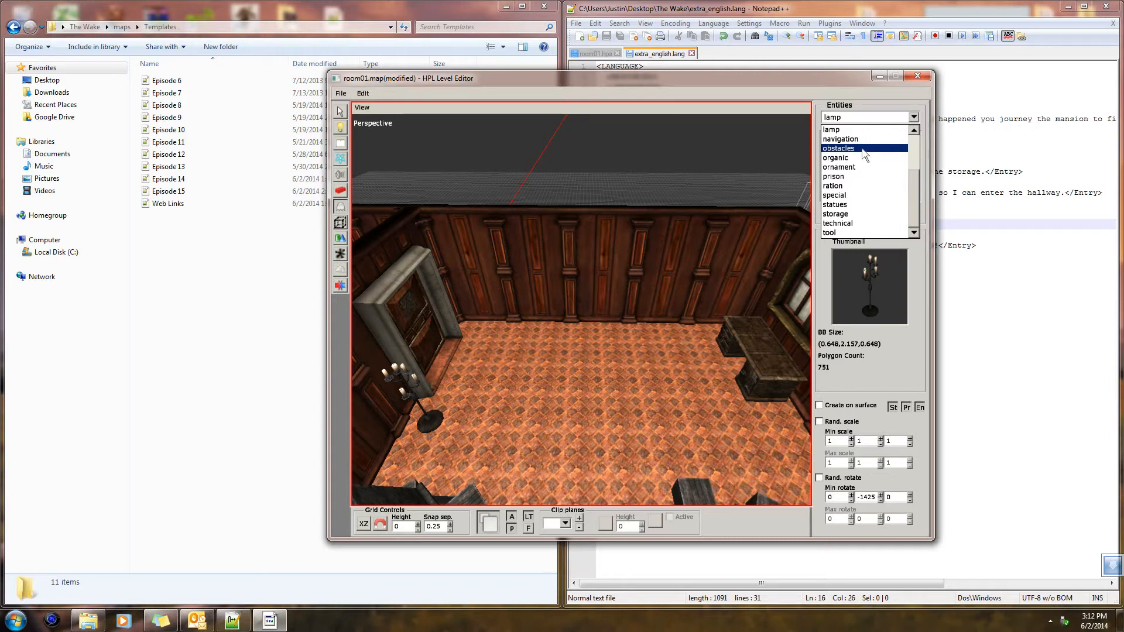
left_click(914, 182)
left_click(916, 118)
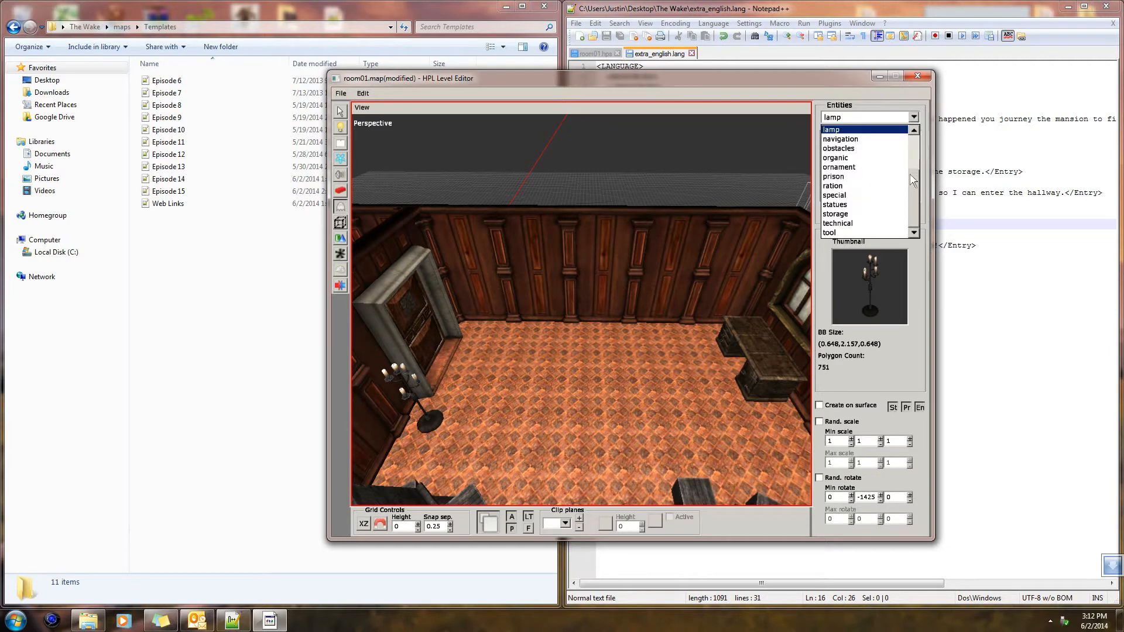
left_click_drag(921, 190, 919, 153)
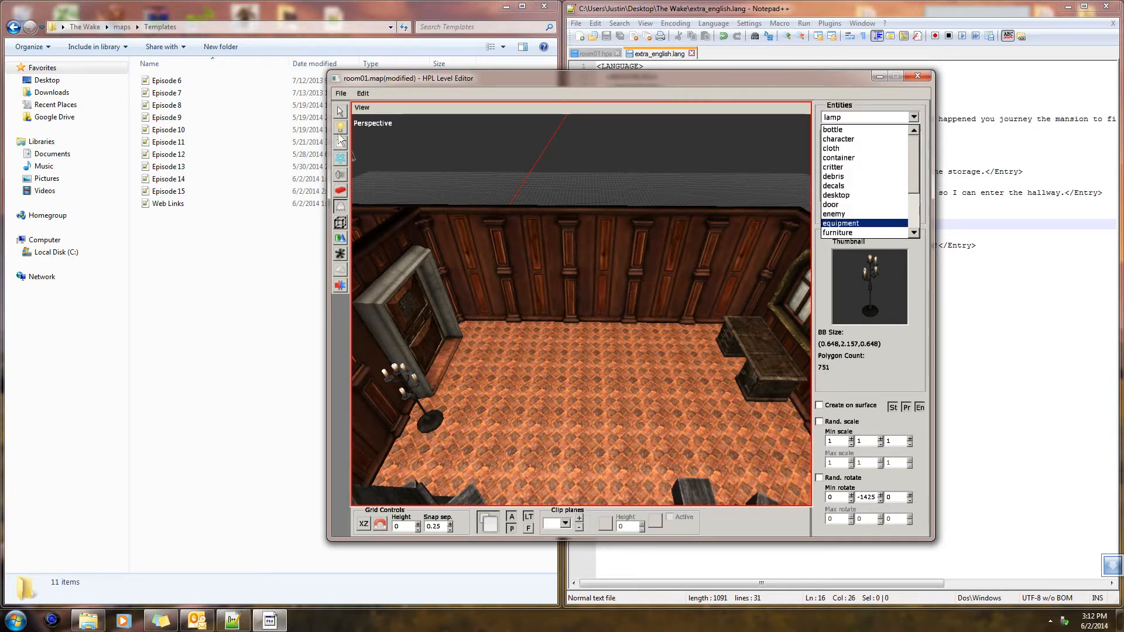
left_click(342, 111)
left_click(340, 112)
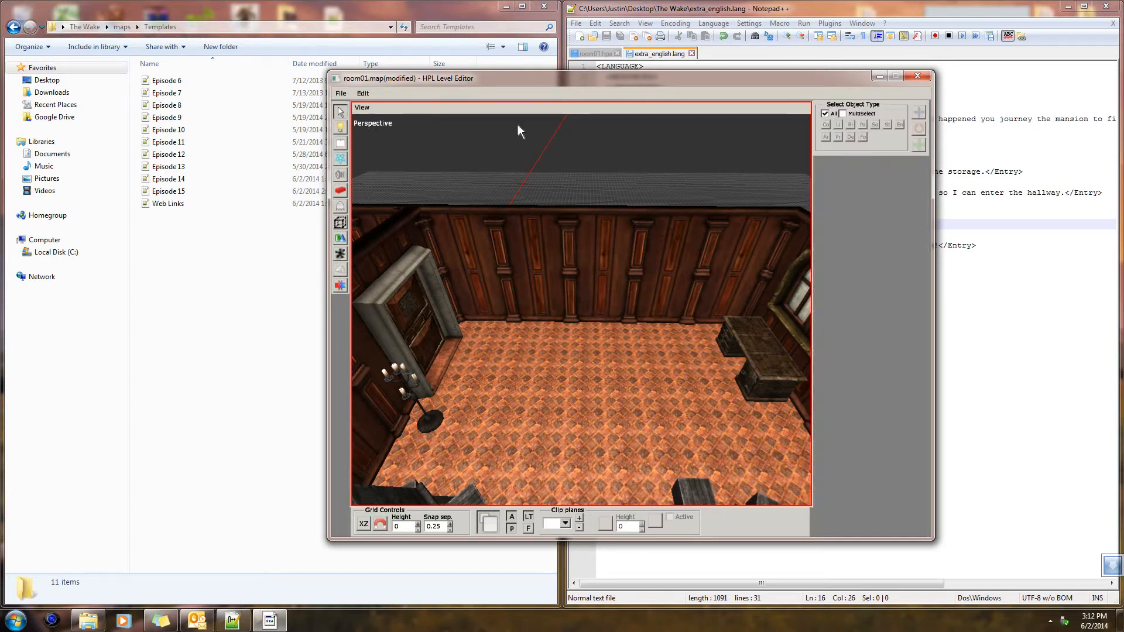
left_click(340, 190)
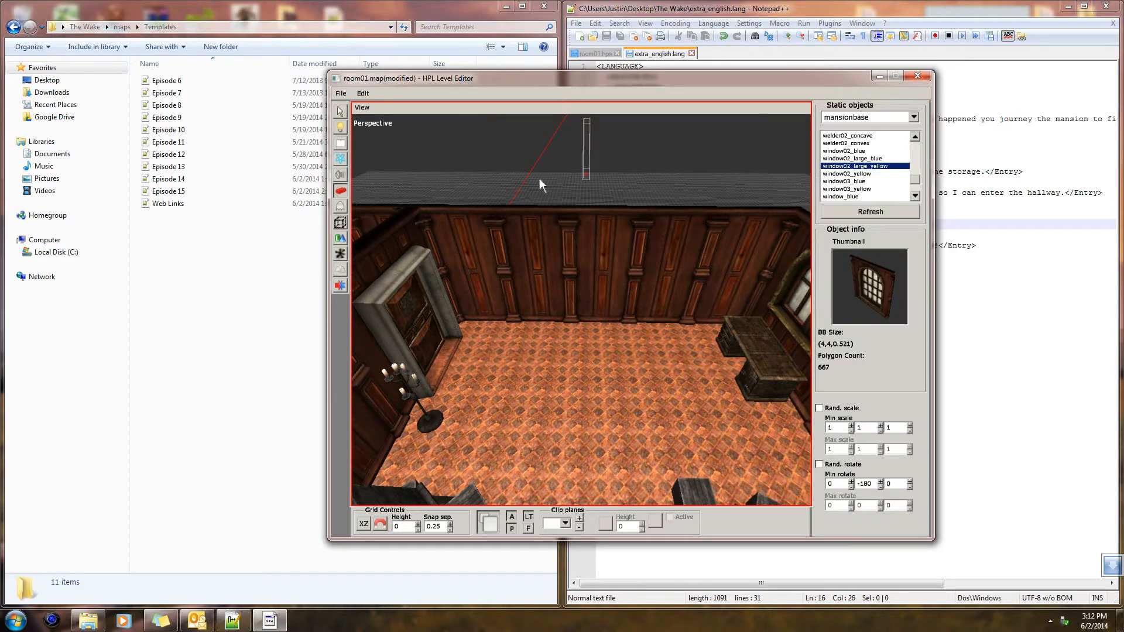
Choose the armour_rusty_complete entity from the statues category for placement
left_click(340, 206)
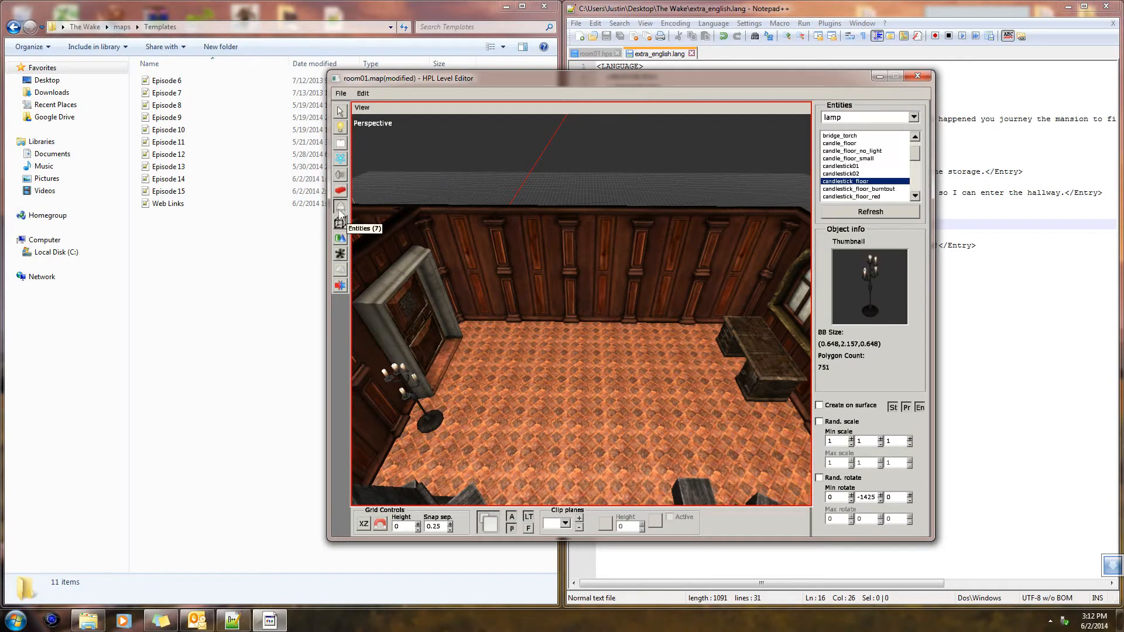
left_click(914, 118)
left_click_drag(919, 166, 921, 196)
scroll(921, 198, "down", 1)
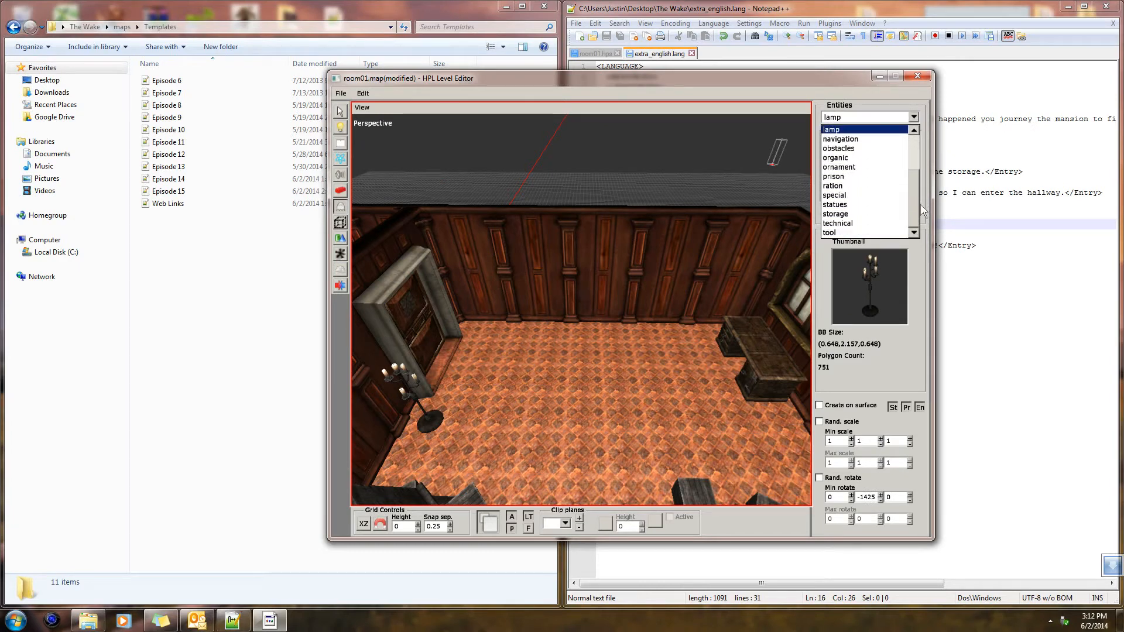
left_click(850, 206)
left_click(875, 144)
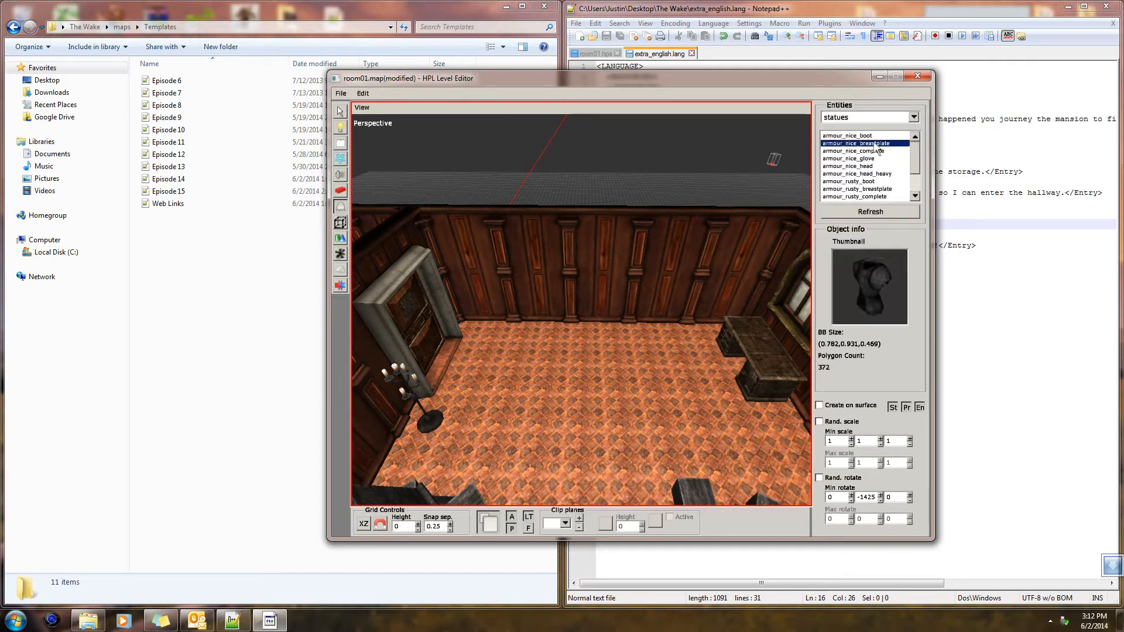
key("Down")
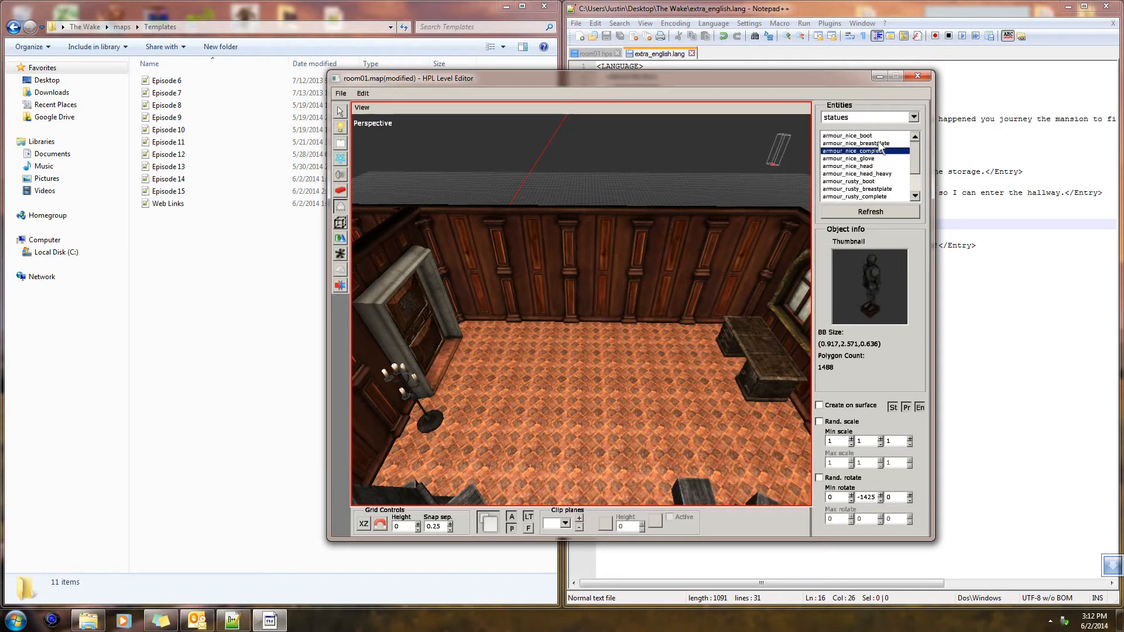
key("Down")
key("Down")
key("Down")
key("Down")
key("Down")
key("Down")
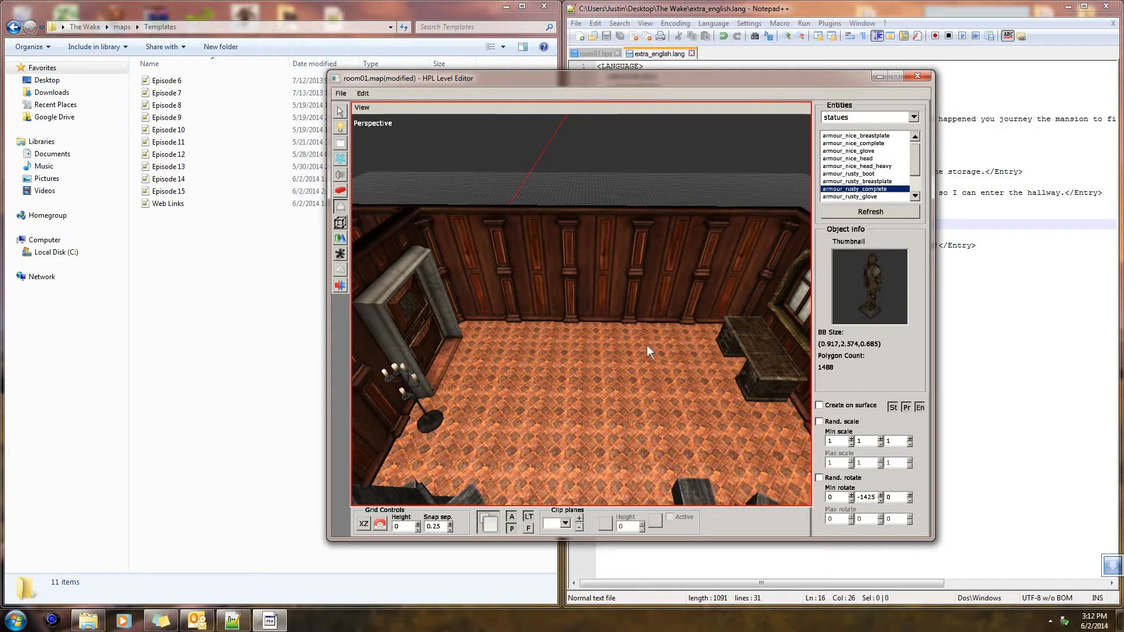
Try placing an armour_rusty_complete statue against the empty wall with a Y rotation of -1350, and undo it
left_click_drag(581, 343, 613, 336, "alt")
scroll(613, 339, "up", 2, "alt")
scroll(581, 352, "up", 4)
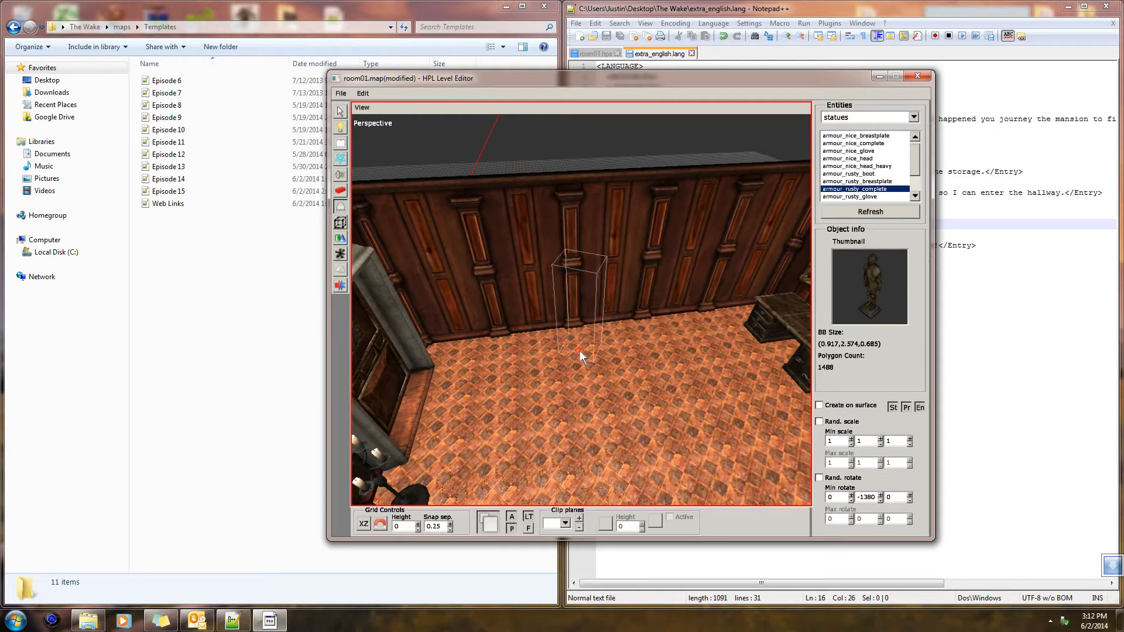
left_click(538, 343)
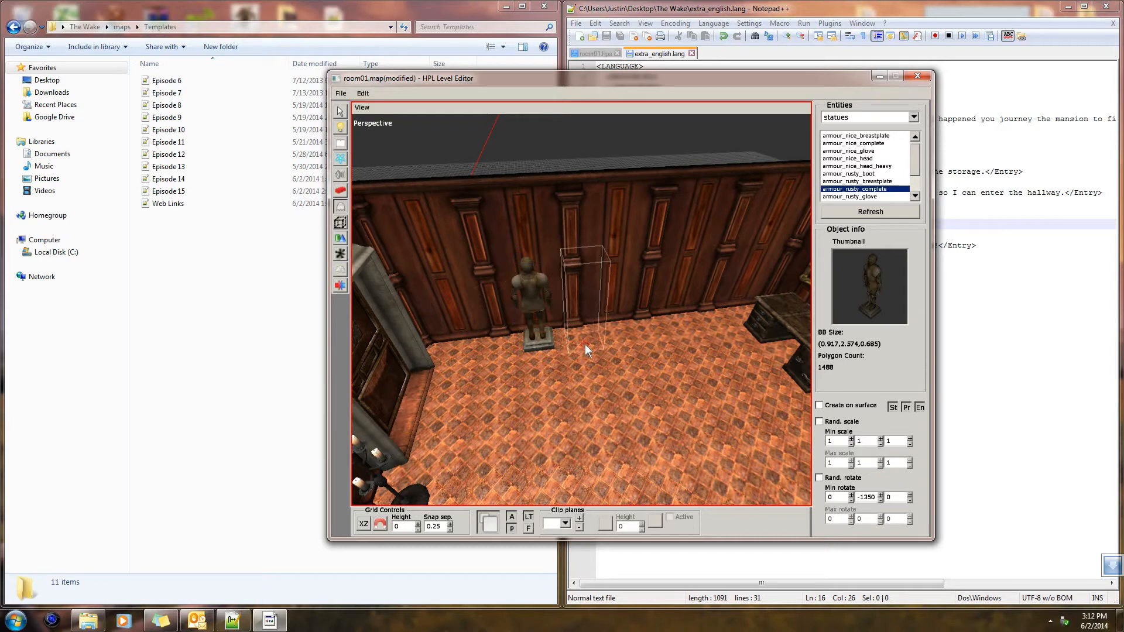
key("ctrl+z")
Set the placement Y rotation of the armour_rusty_complete statue to -1530
scroll(556, 343, "down", 10)
scroll(555, 343, "down", 2)
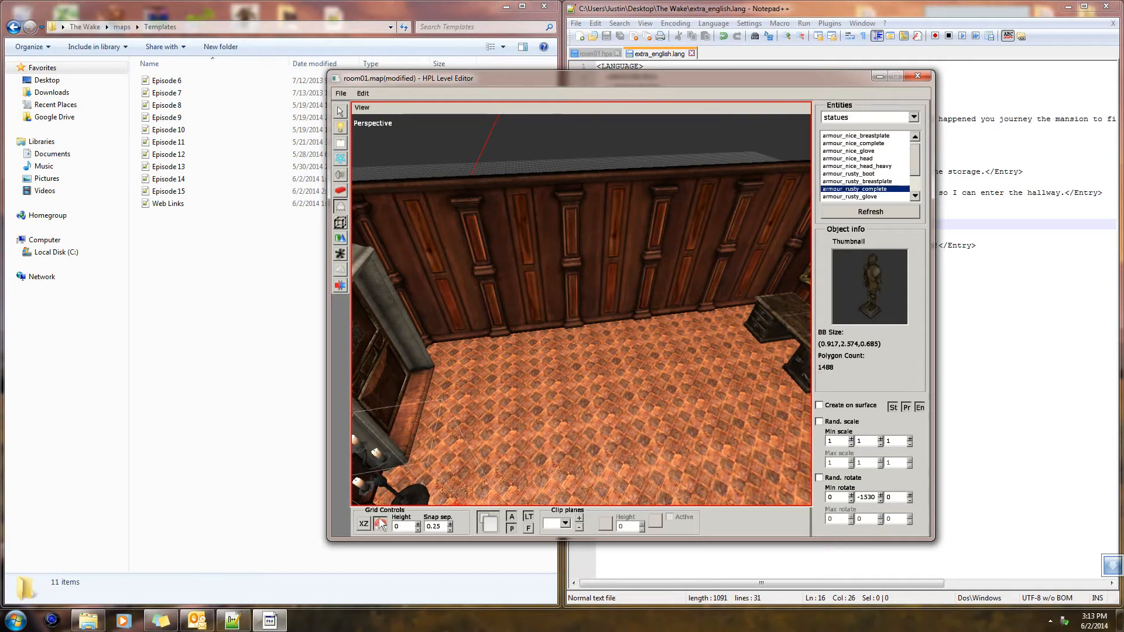
scroll(553, 384, "up", 4)
Try lining up three armour_rusty_complete statues along the empty wall, and undo all three placements
left_click_drag(545, 384, 495, 363, "alt")
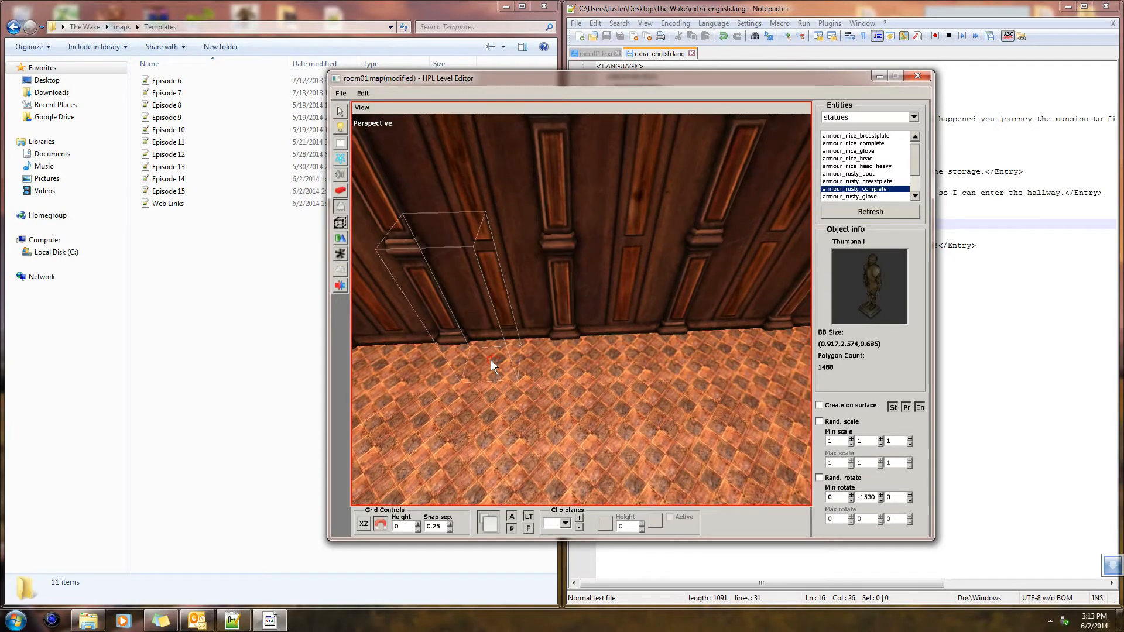
left_click(490, 359)
left_click(621, 353)
left_click_drag(621, 352, 566, 356, "alt")
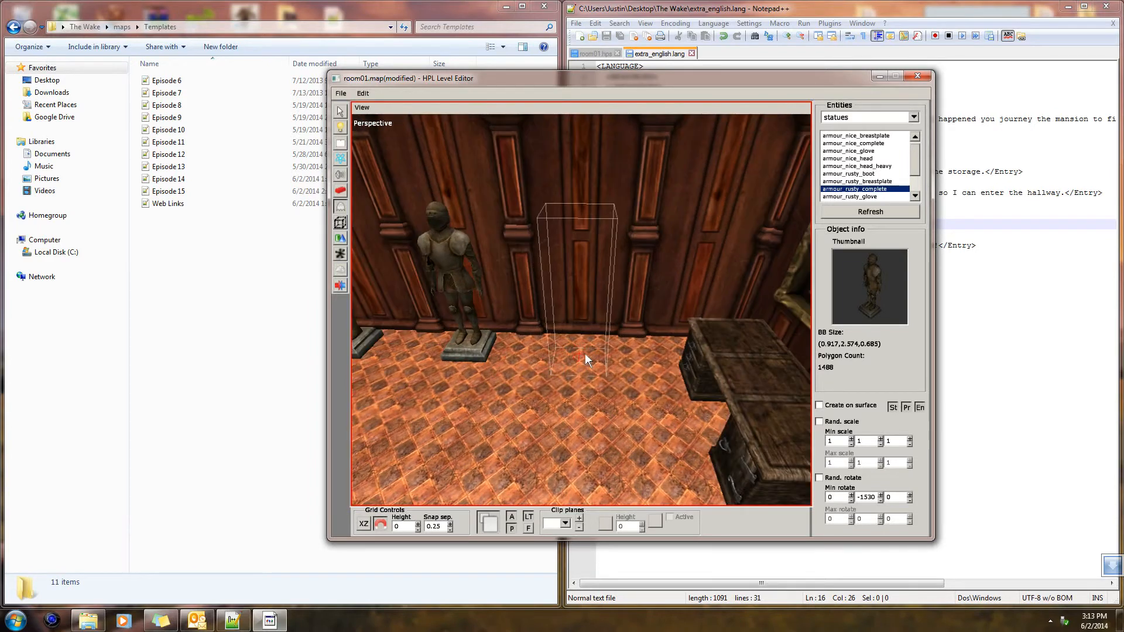
left_click(585, 353)
left_click_drag(584, 351, 645, 383, "alt")
key("ctrl+z")
key("ctrl+z")
key("ctrl+z")
Place three evenly spaced armour_rusty_complete statues along the wall between the door and the desk with a Y rotation of -1530
left_click(508, 339)
left_click(584, 341)
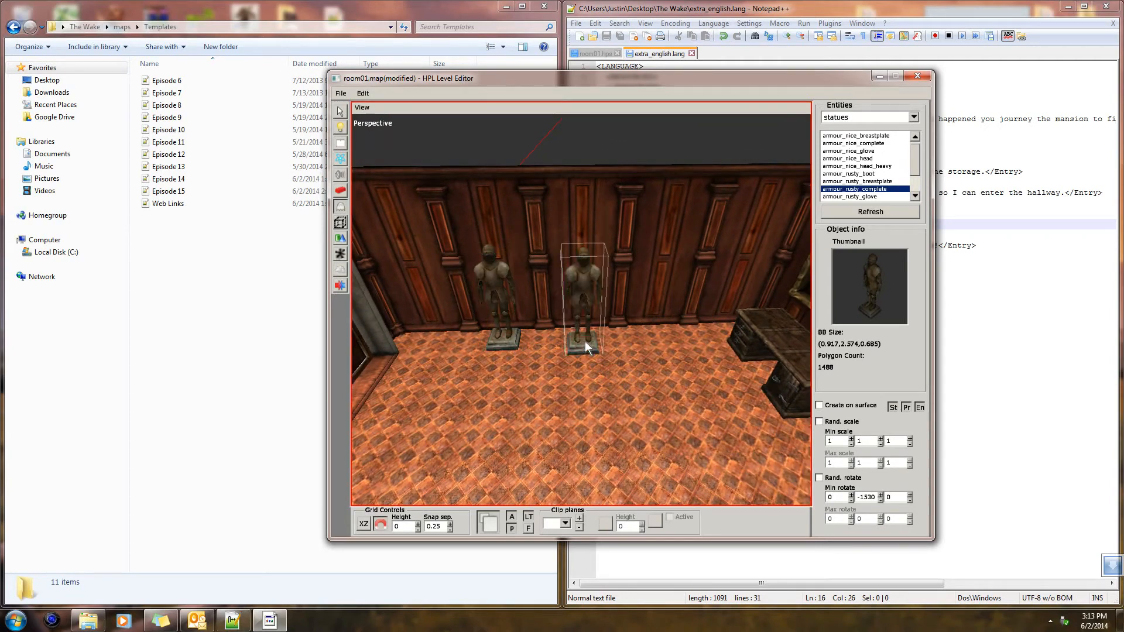
left_click(658, 333)
Try placing another armour_rusty_complete statue against the wall between the window and the crates
left_click_drag(658, 333, 701, 410, "alt")
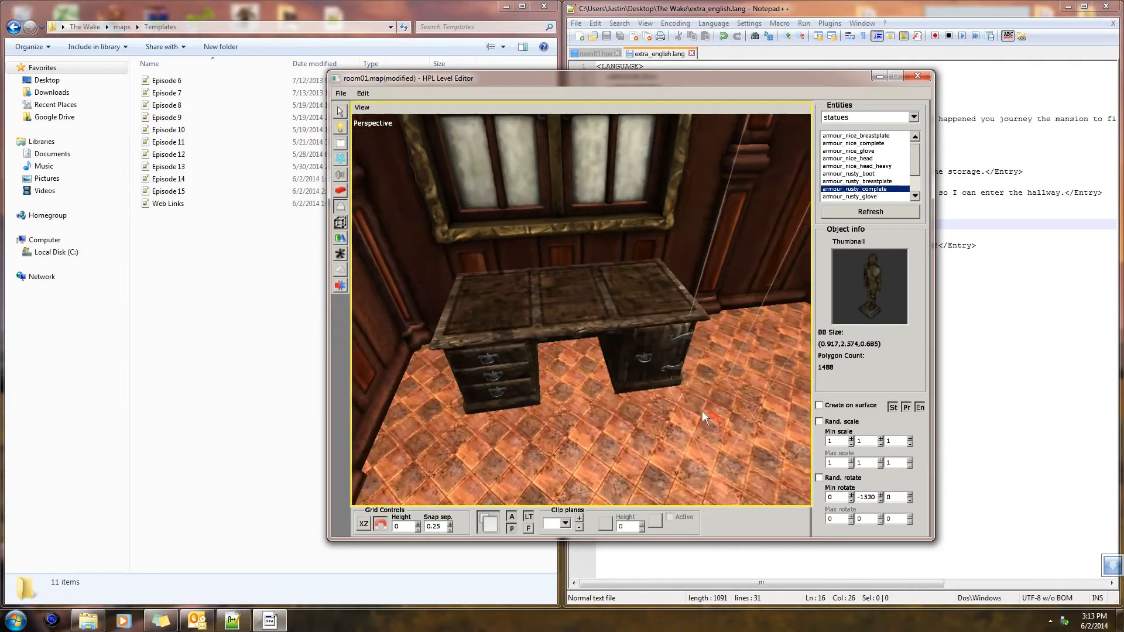
left_click_drag(638, 380, 623, 346, "alt")
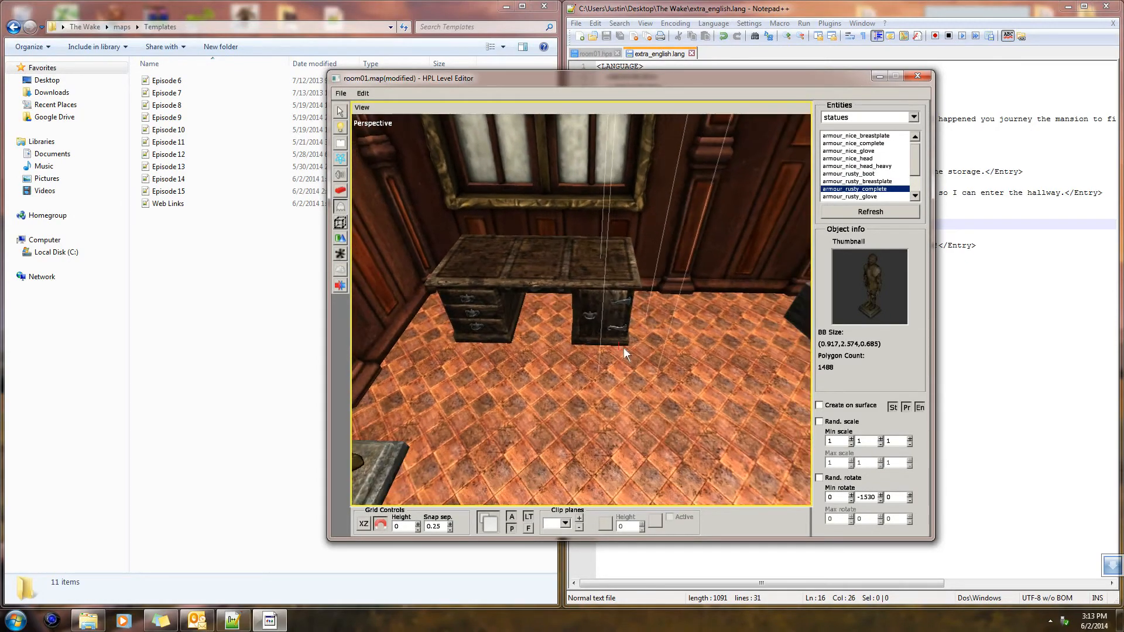
scroll(609, 396, "down", 1)
scroll(490, 336, "up", 1)
left_click(337, 224)
left_click(339, 208)
left_click_drag(468, 287, 523, 315, "alt")
middle_click_drag(524, 314, 627, 346, "alt")
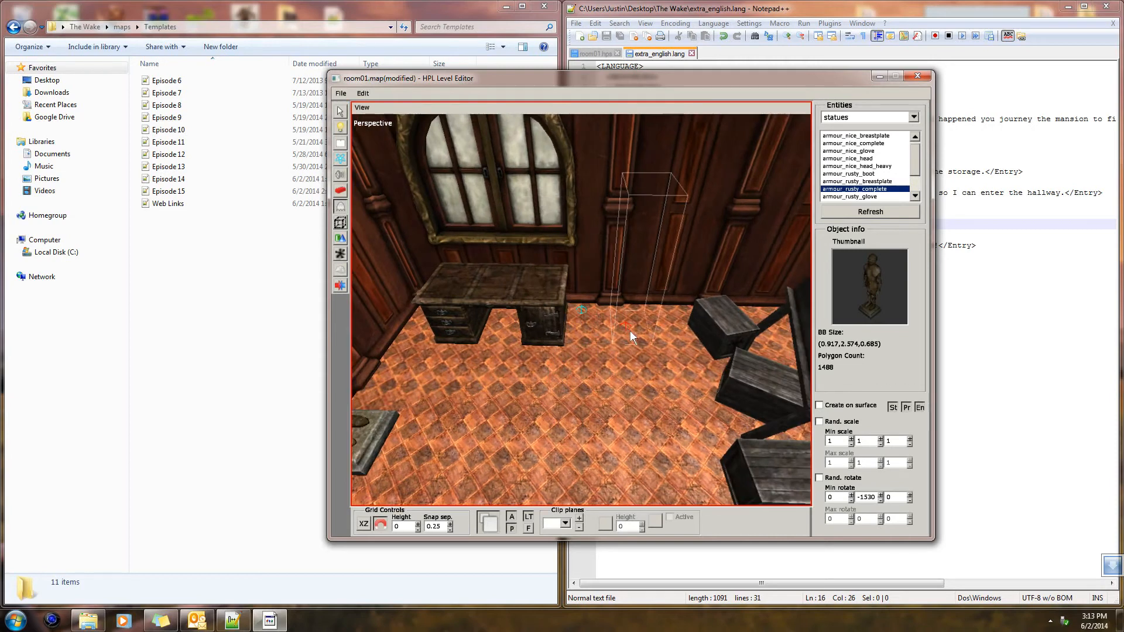
left_click(626, 338)
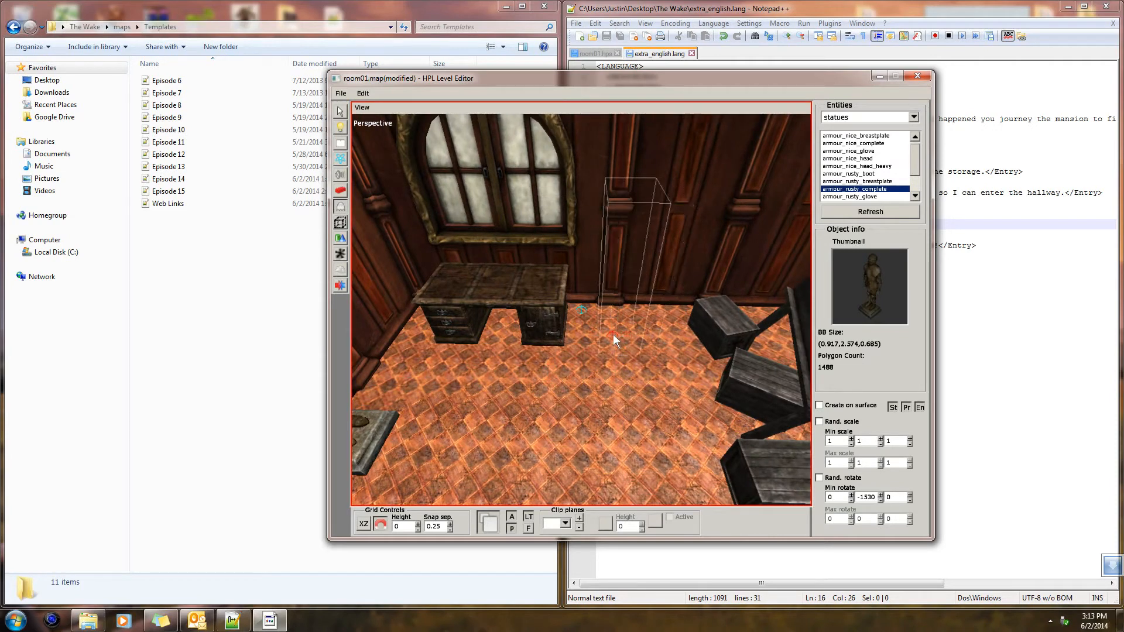
mouse_move(412, 380)
left_mouse_down("alt")
mouse_move(342, 369)
mouse_move(416, 361)
left_mouse_up("alt")
middle_click_drag(459, 329, 649, 348, "alt")
Move the armour_rusty_complete statue nearest the door along its wall to Z 3.75
left_click(342, 112)
left_click(504, 301)
left_click_drag(504, 302, 597, 321, "alt")
right_click_drag(597, 321, 606, 274, "alt")
left_click_drag(558, 244, 777, 258)
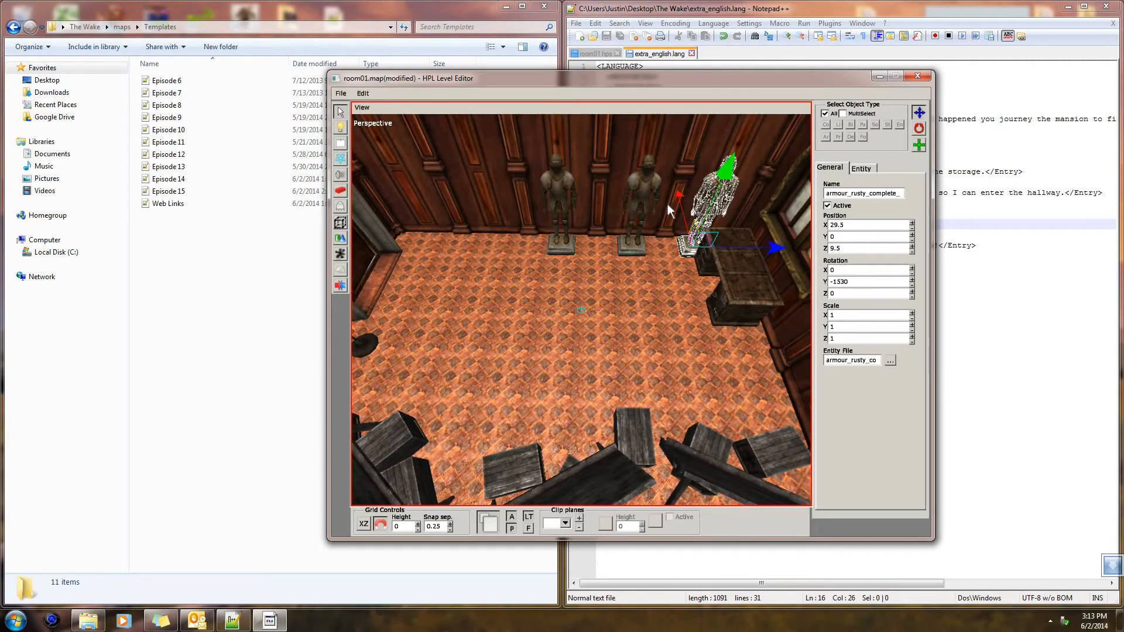
left_click(567, 247)
left_click_drag(637, 248, 560, 252)
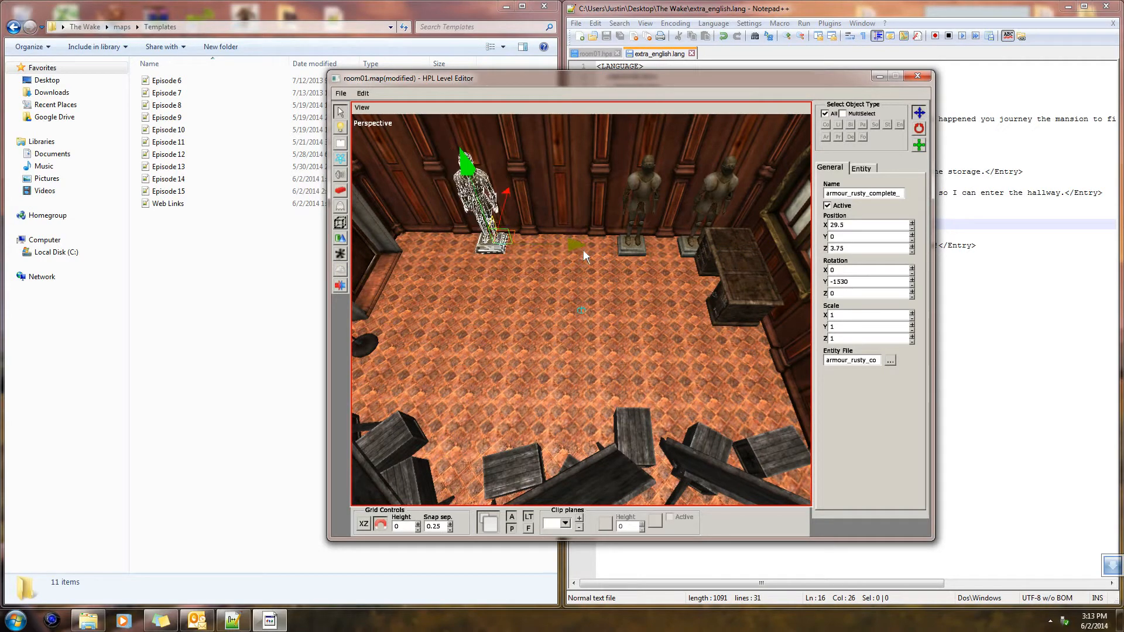
Move the armour statue beside the desk to the window wall, between the desk and the crates, at X 25.5, Z 10.25
left_click(700, 231)
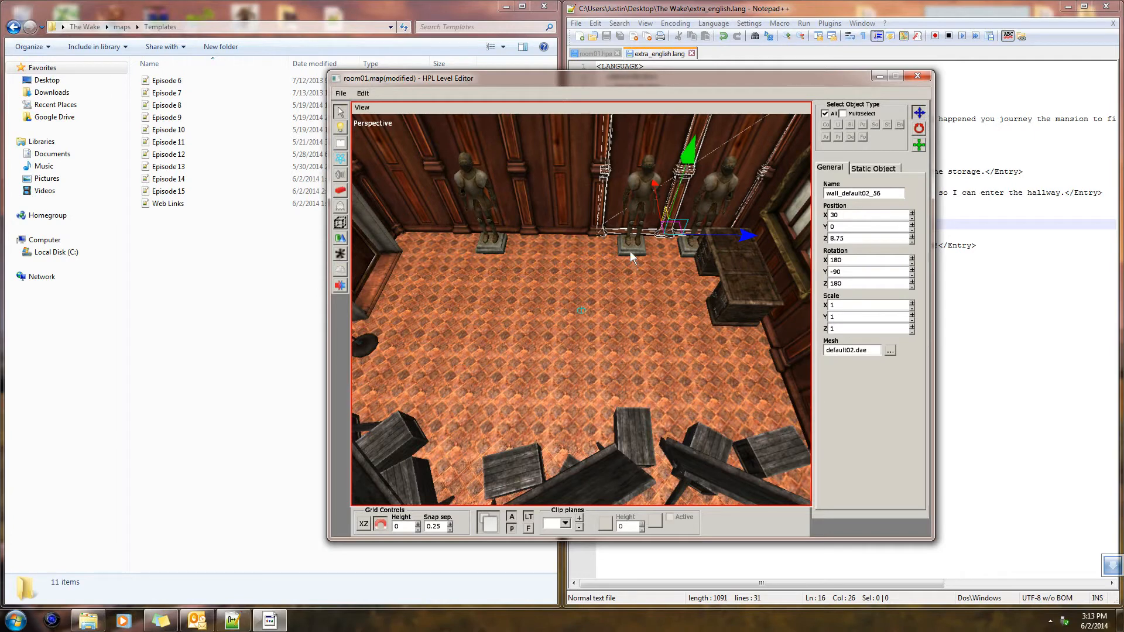
left_click(692, 248)
left_click_drag(687, 225, 711, 387)
middle_click_drag(782, 385, 669, 354, "alt")
left_click_drag(669, 354, 786, 289)
Rotate the window-wall statue to -180, 0, -180 to face into the room, and shift it to X 25.75
left_click(918, 130)
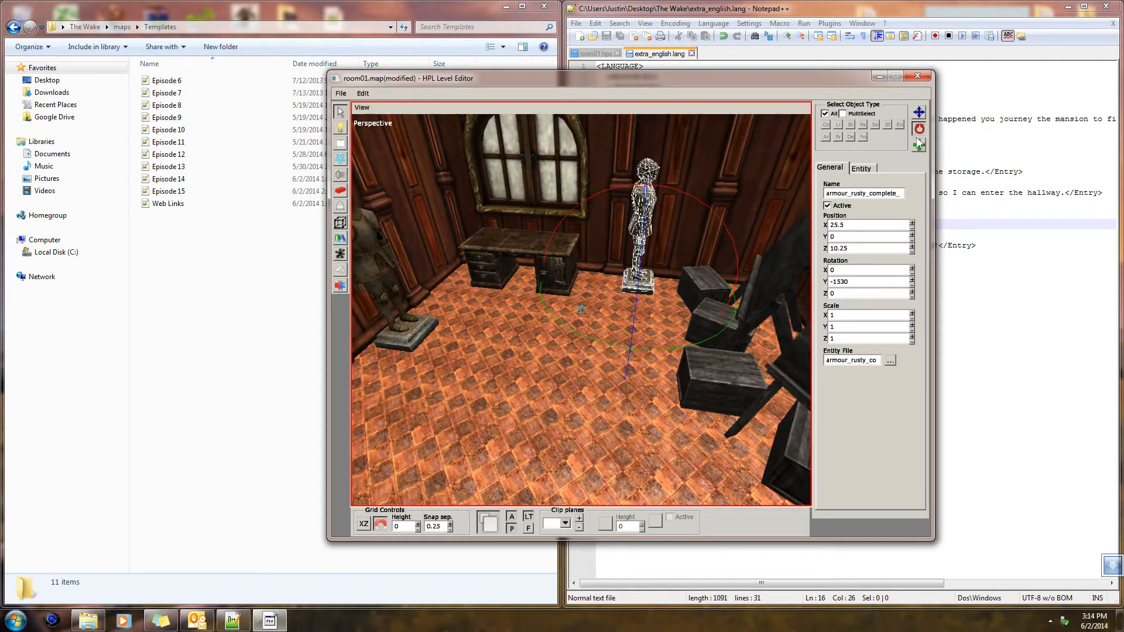
left_click_drag(697, 351, 704, 323)
left_click(918, 112)
left_click_drag(587, 279, 585, 279)
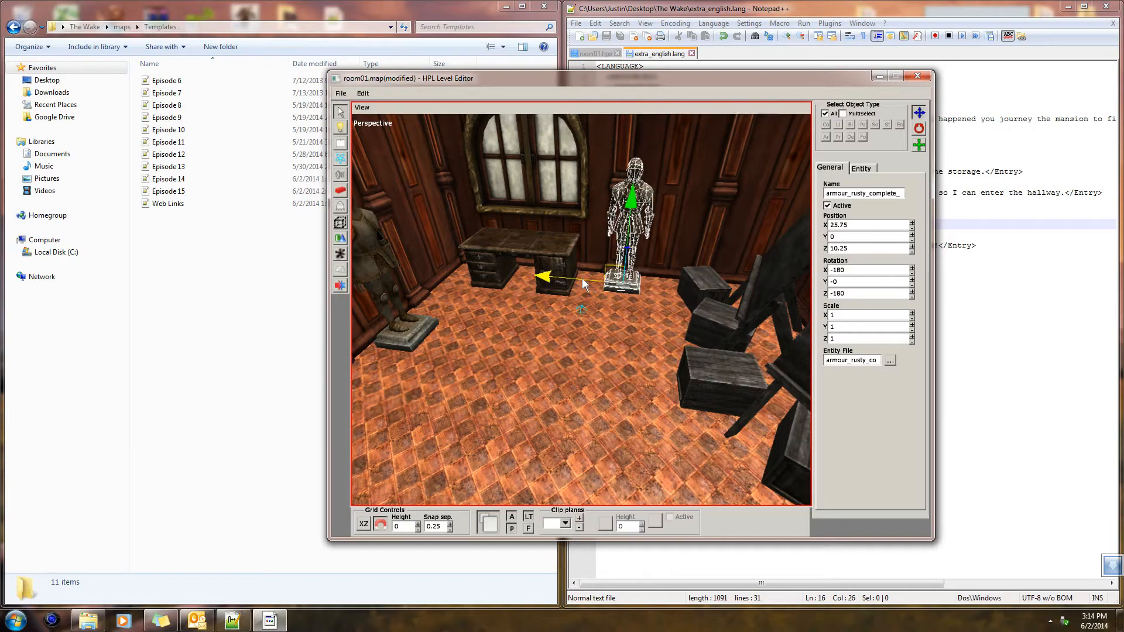
left_click(648, 355)
middle_click_drag(648, 356, 521, 261, "alt")
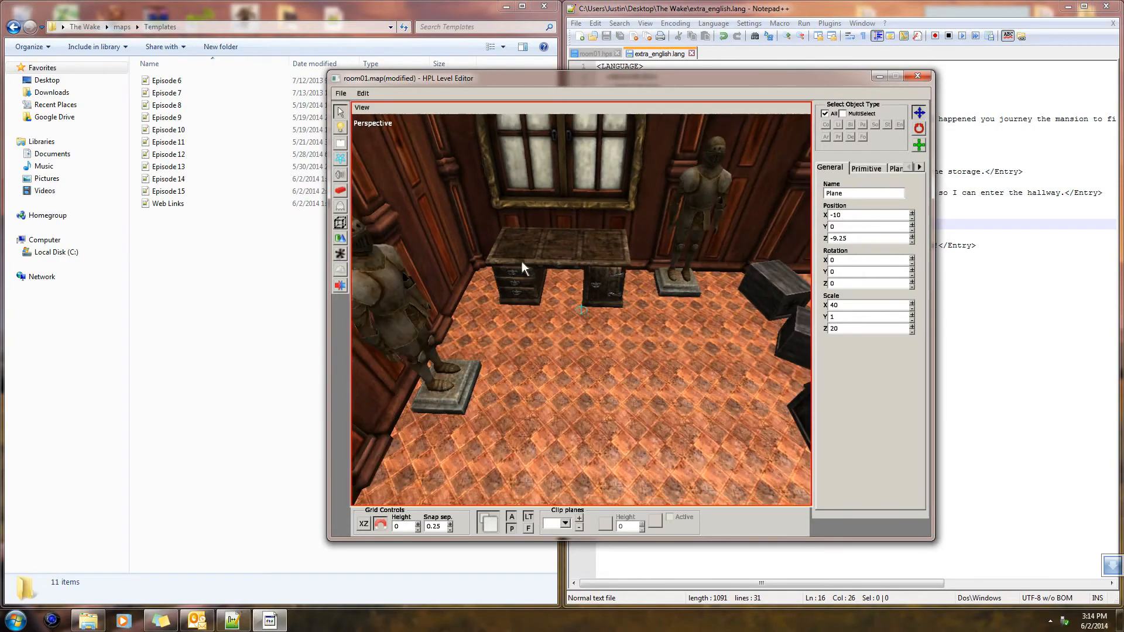
Choose the chair_wood entity from the furniture category for placement
left_click(340, 206)
left_click(912, 117)
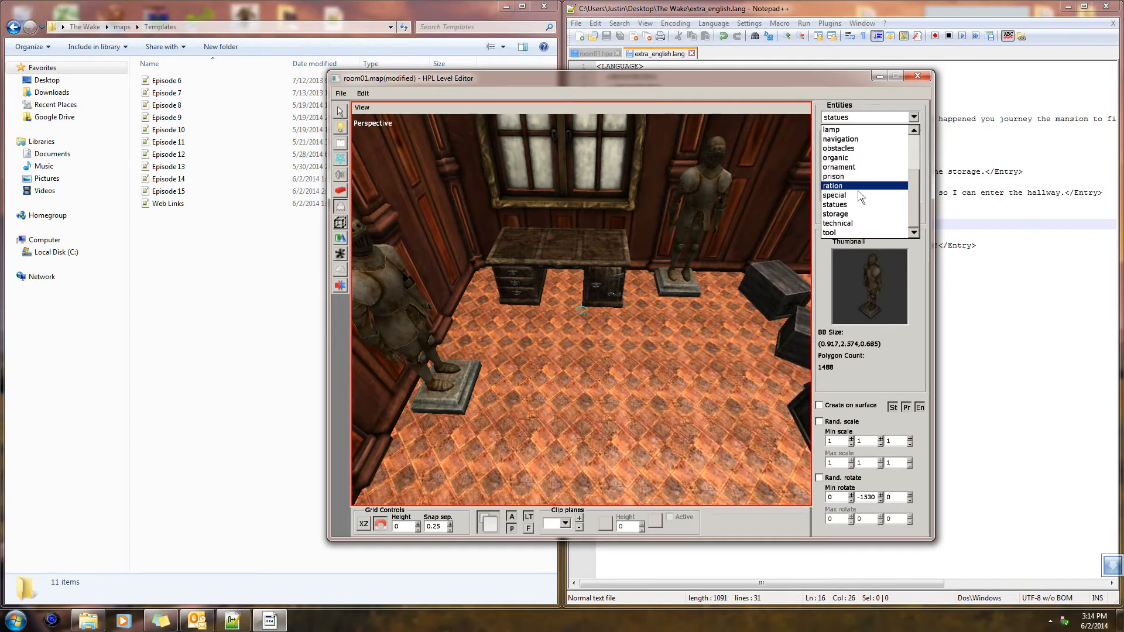
scroll(860, 196, "up", 3)
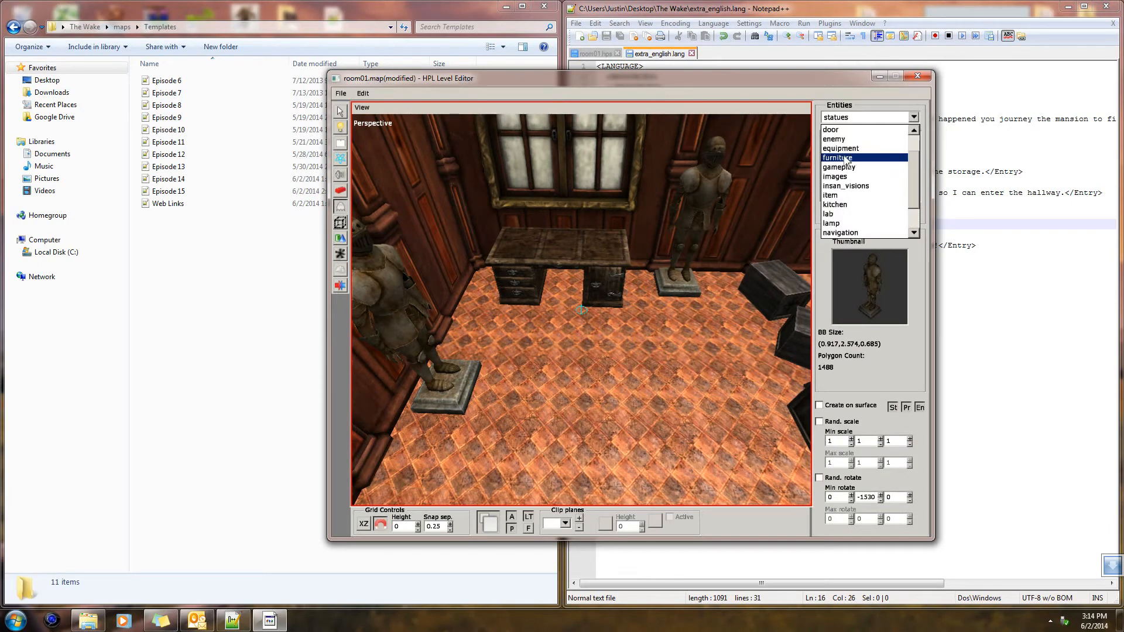
left_click(847, 158)
left_click(883, 169)
key("Down")
key("Down")
key("Down")
key("Down")
key("Down")
key("Down")
key("Down")
scroll(883, 170, "down", 1)
left_click(883, 171)
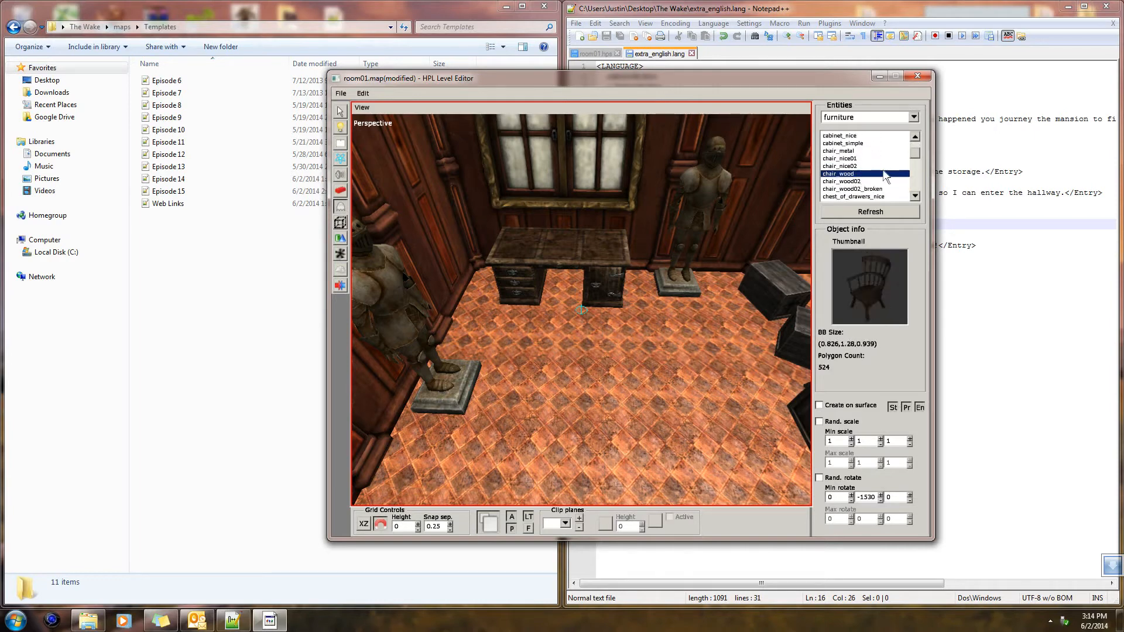
Place a chair_wood in front of the desk, undoing the wrongly turned first one, and save the map
left_click(605, 345)
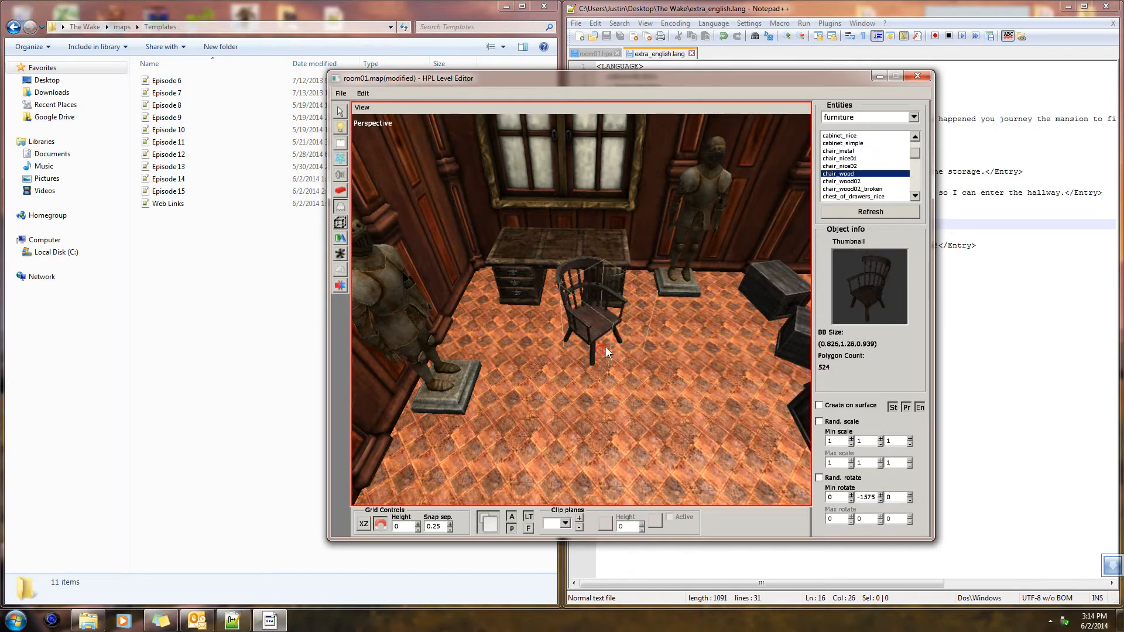
key("ctrl+z")
scroll(595, 341, "up", 3)
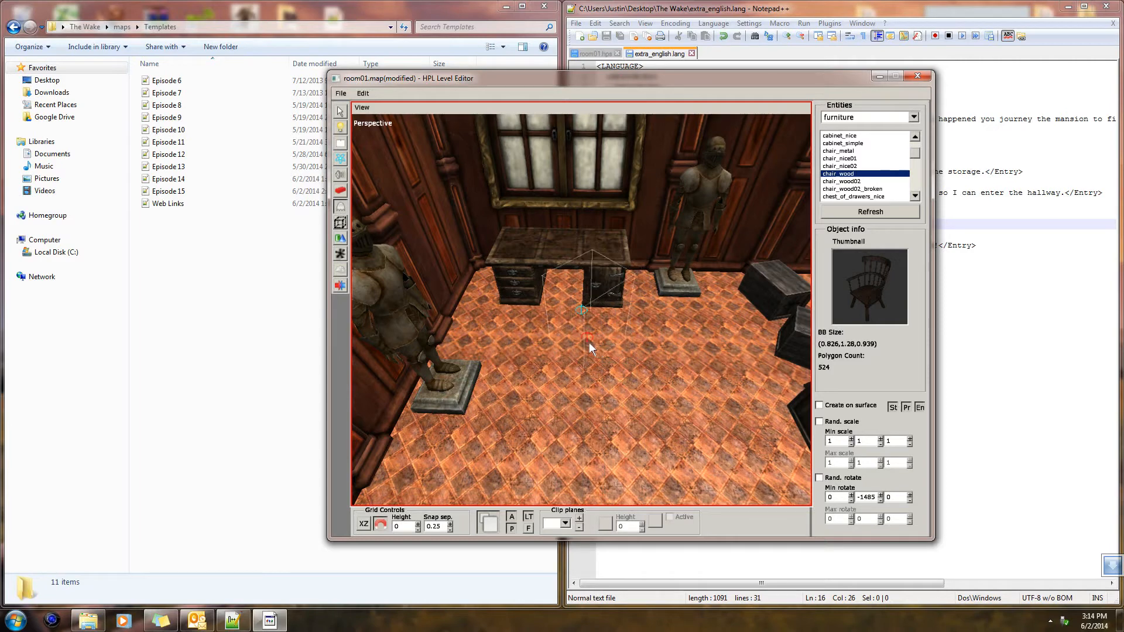
scroll(588, 342, "down", 1)
scroll(535, 336, "up", 1)
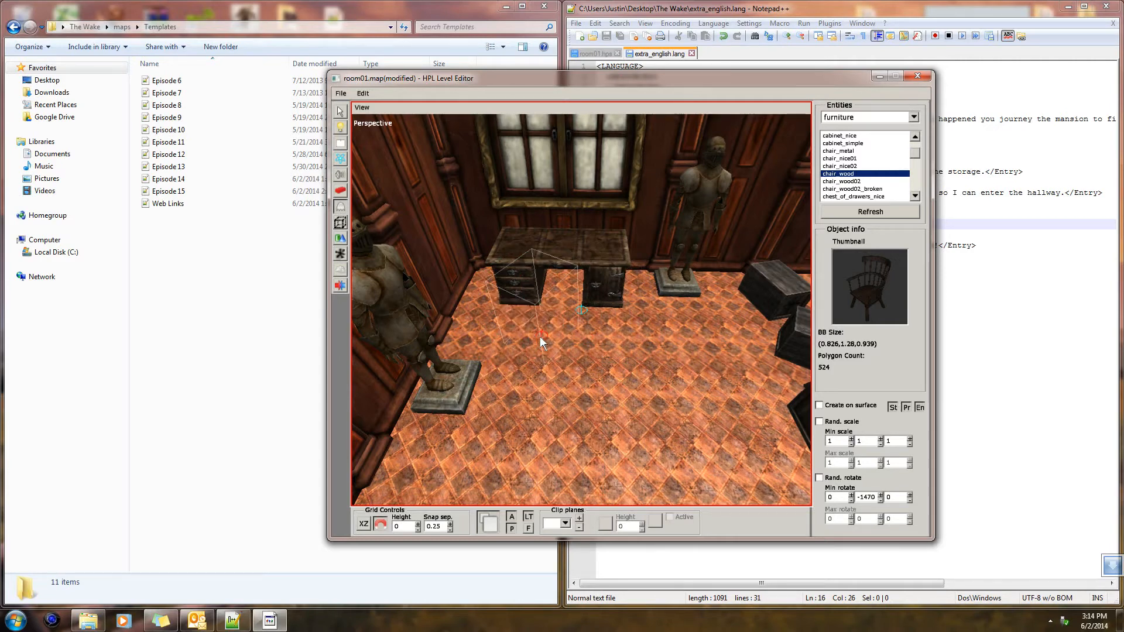
left_click(560, 346)
left_click_drag(602, 367, 584, 353, "alt")
key("1")
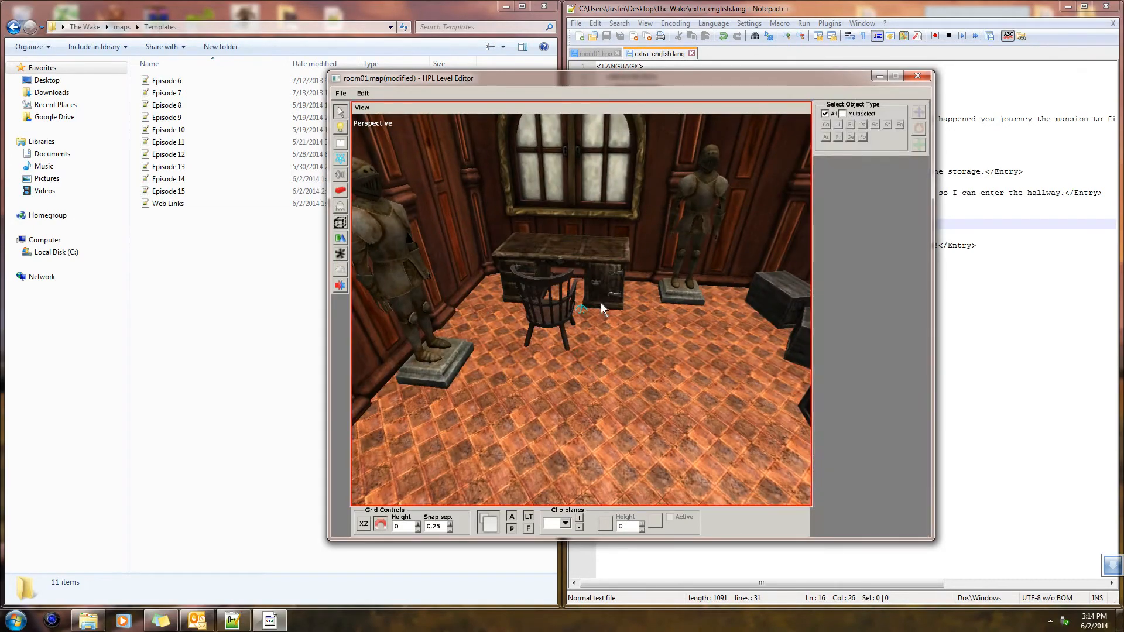
key("ctrl+s")
Duplicate the spotlight at the large window in the main bedroom
left_click_drag(709, 345, 612, 349, "alt")
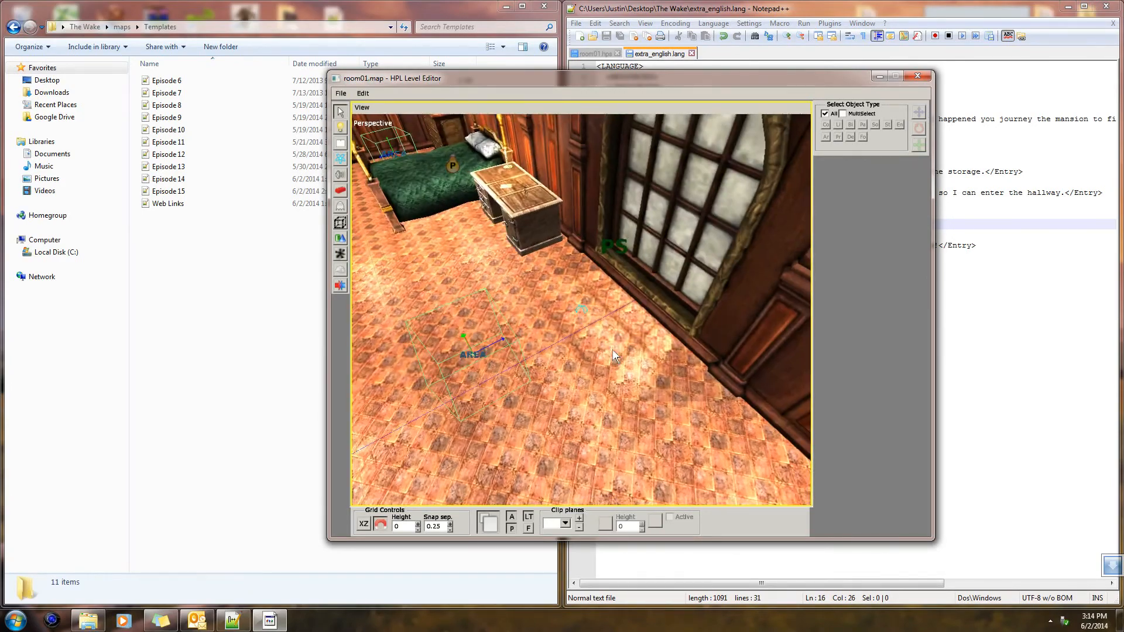
left_click(640, 268)
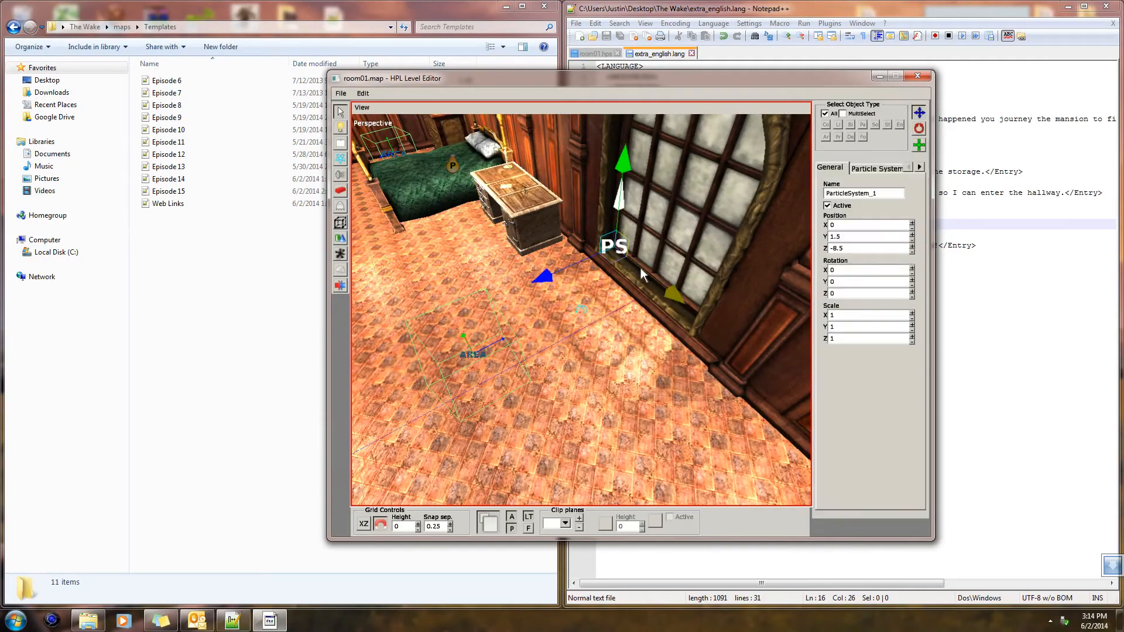
left_click(584, 384)
left_click_drag(585, 378, 384, 321, "alt")
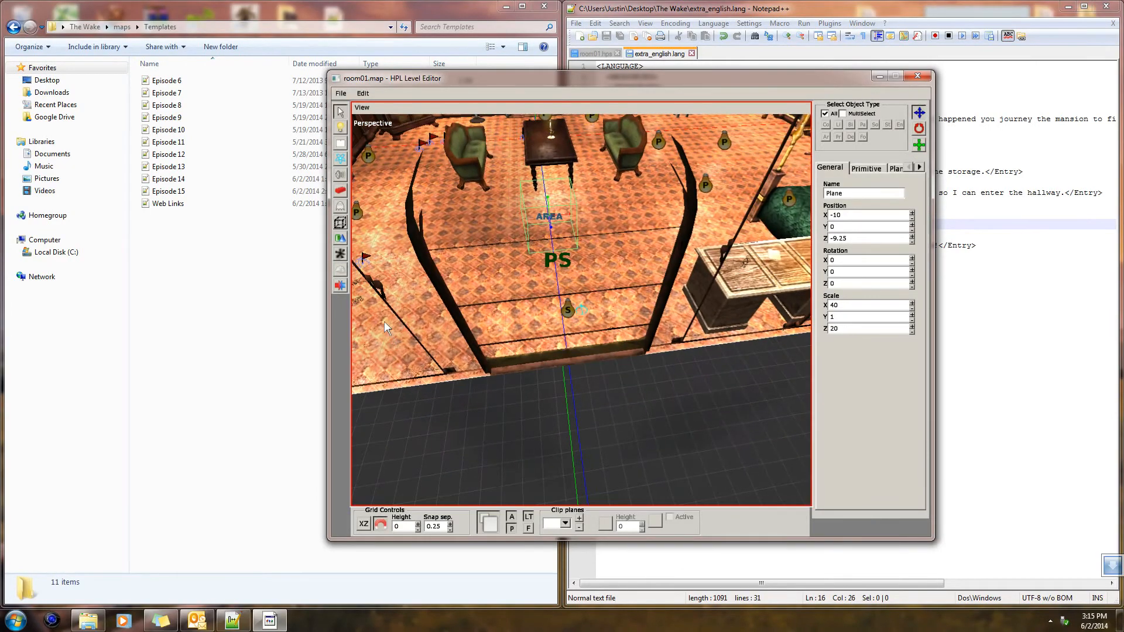
left_click(566, 309)
mouse_move(565, 308)
left_mouse_down("alt")
mouse_move(634, 336)
mouse_move(801, 311)
mouse_move(574, 323)
left_mouse_up("alt")
key("ctrl+d")
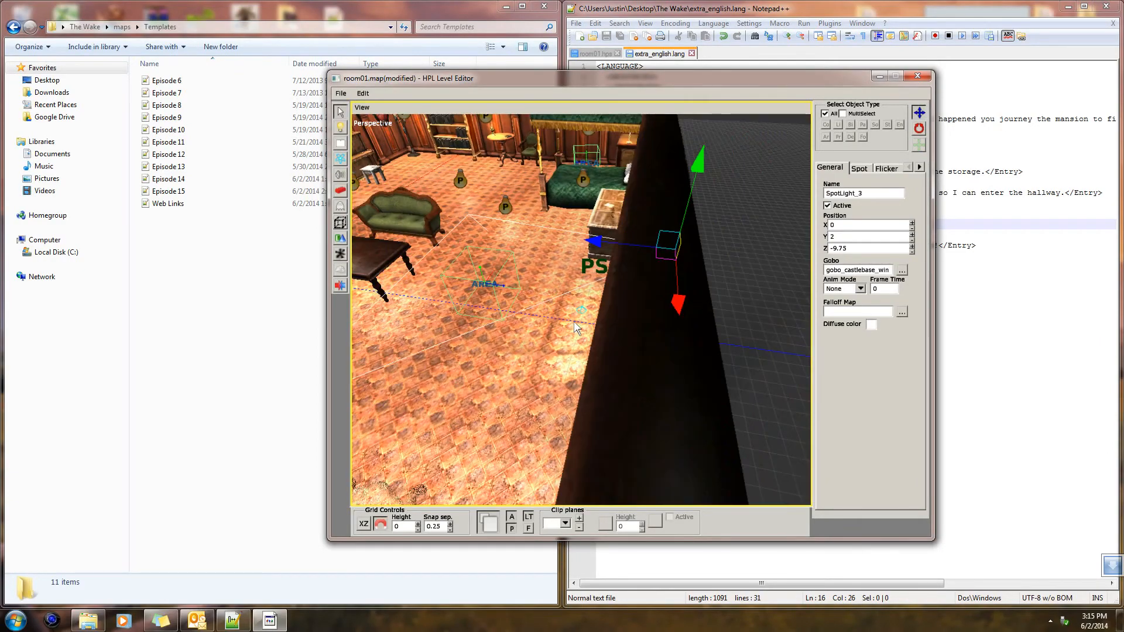
Select SpotLight_1 at the bedroom window and move it across the room to Z -1
scroll(592, 318, "down", 3)
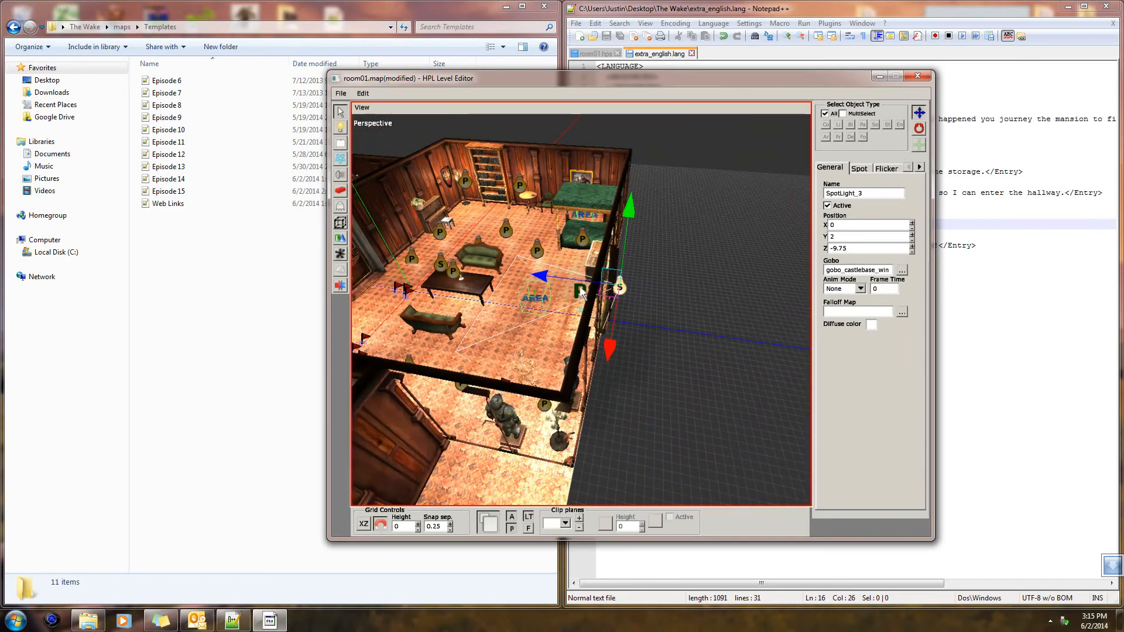
left_click(581, 292)
left_click(619, 287)
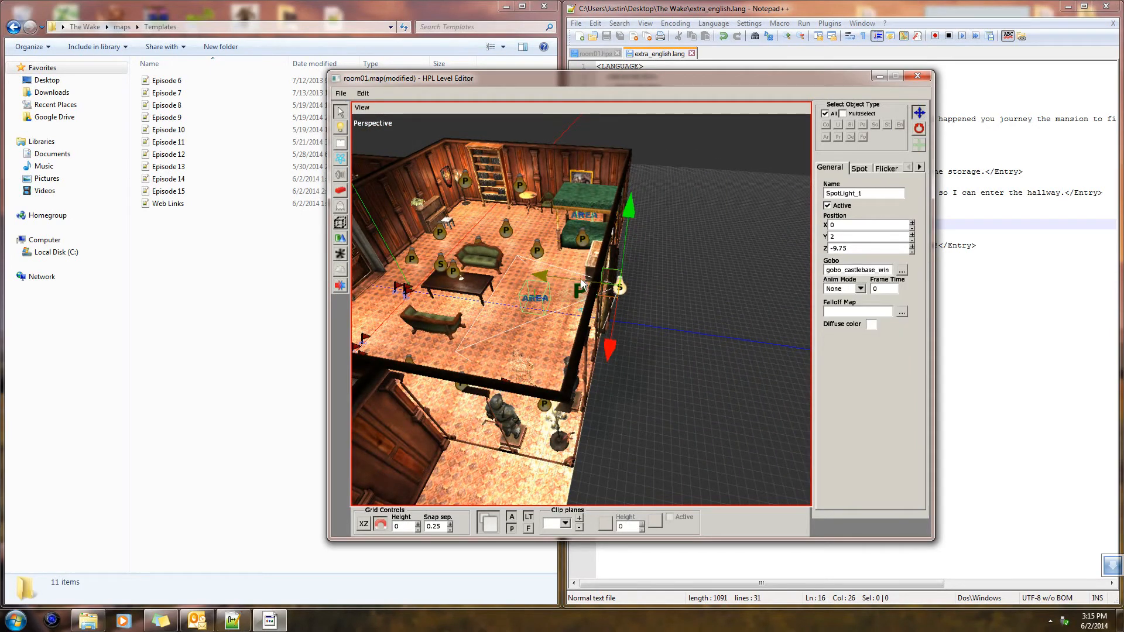
left_click_drag(621, 287, 350, 221)
middle_click_drag(526, 266, 484, 284)
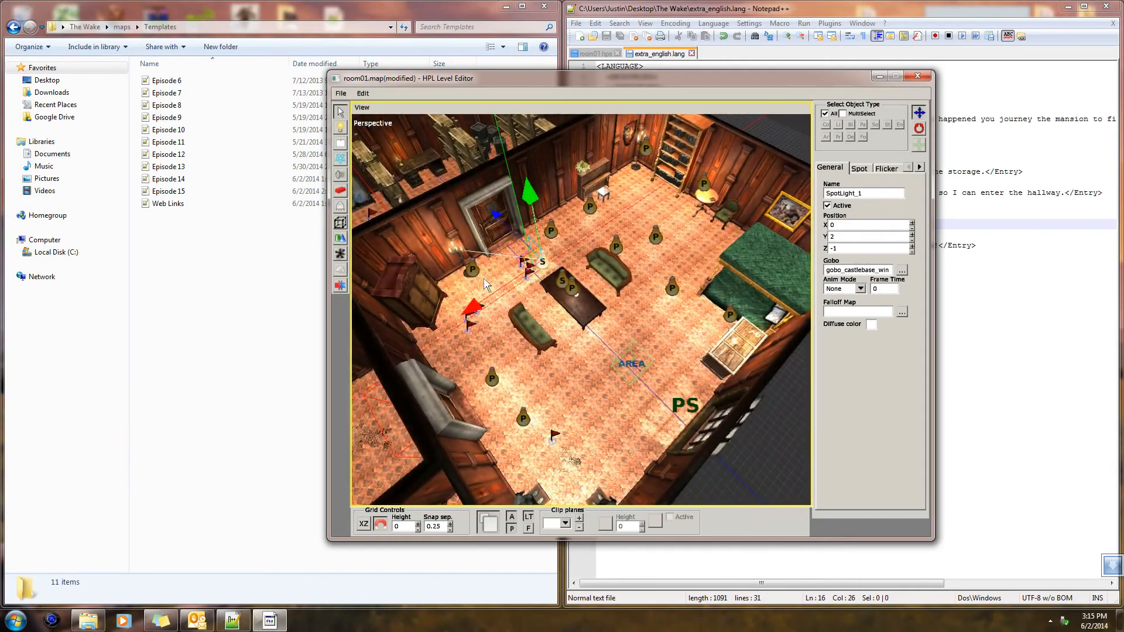
Move SpotLight_1 to the window above the desk in the new room, at X 28.25, Z 11
middle_click_drag(472, 322, 541, 277)
left_click_drag(511, 251, 328, 273)
middle_click_drag(346, 260, 752, 216)
left_click_drag(681, 216, 434, 239)
middle_click_drag(547, 233, 785, 247)
left_click_drag(785, 247, 506, 295)
middle_click_drag(614, 316, 405, 293, "alt")
left_click_drag(675, 310, 777, 352)
middle_click_drag(778, 352, 518, 308, "alt")
left_click_drag(527, 310, 665, 401)
middle_click_drag(666, 402, 576, 357, "alt")
mouse_move(580, 336)
left_mouse_down()
mouse_move(593, 339)
mouse_move(577, 352)
left_mouse_up()
Turn SpotLight_1 around to shine through the window into the room, angled 30 degrees down toward the floor
left_click(920, 130)
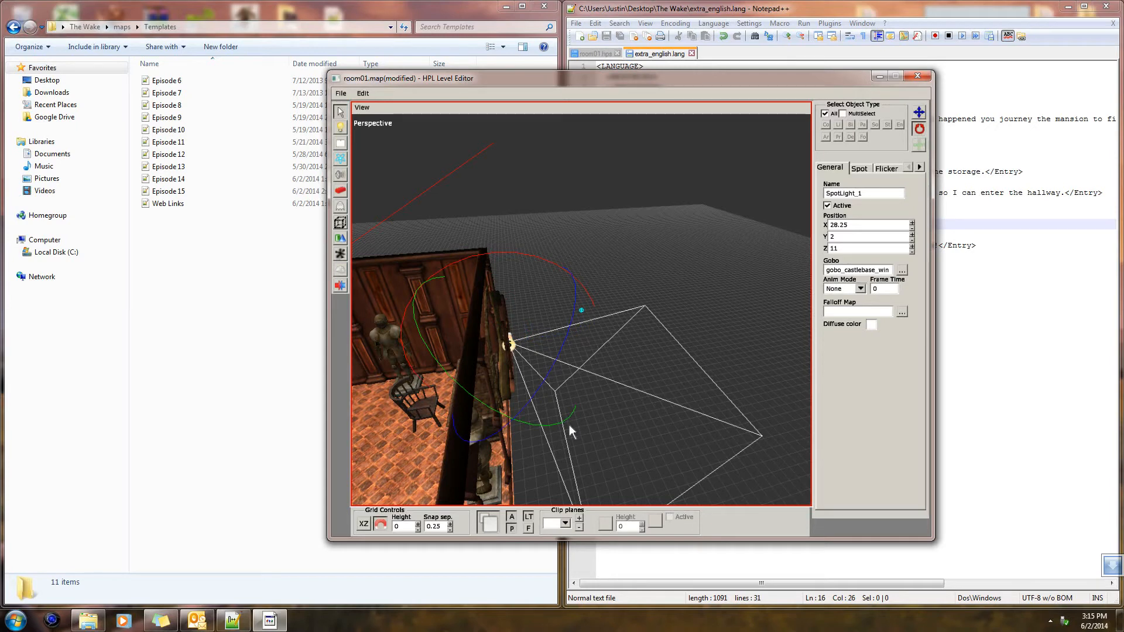
left_click_drag(562, 423, 374, 324)
middle_click_drag(375, 326, 707, 306)
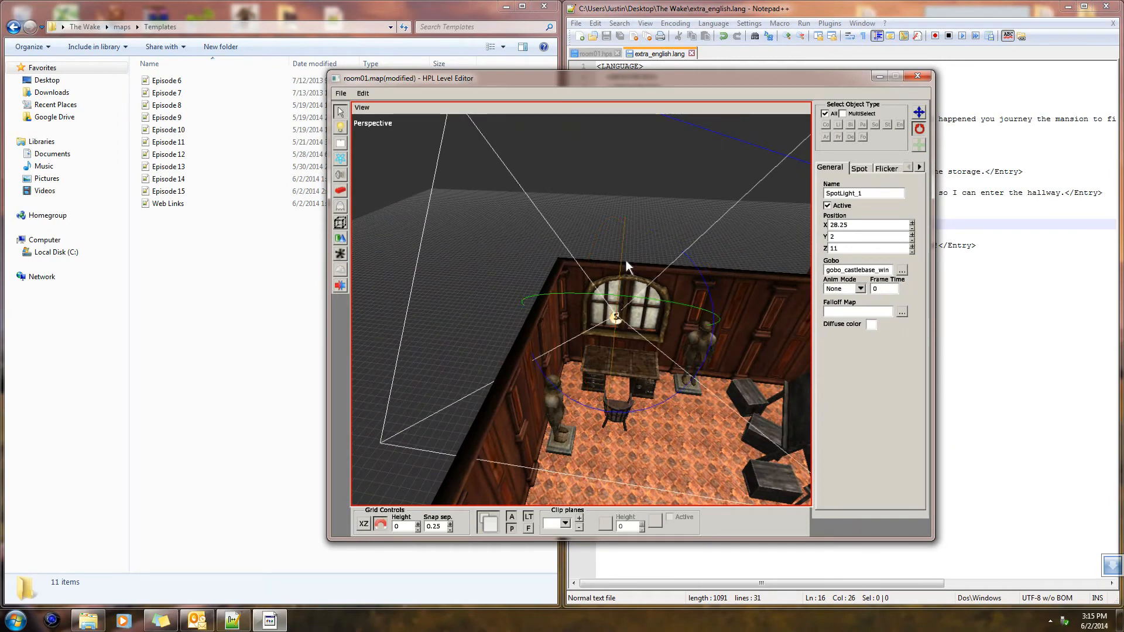
left_click_drag(624, 243, 620, 318)
middle_click_drag(693, 385, 652, 328)
scroll(654, 342, "up", 5)
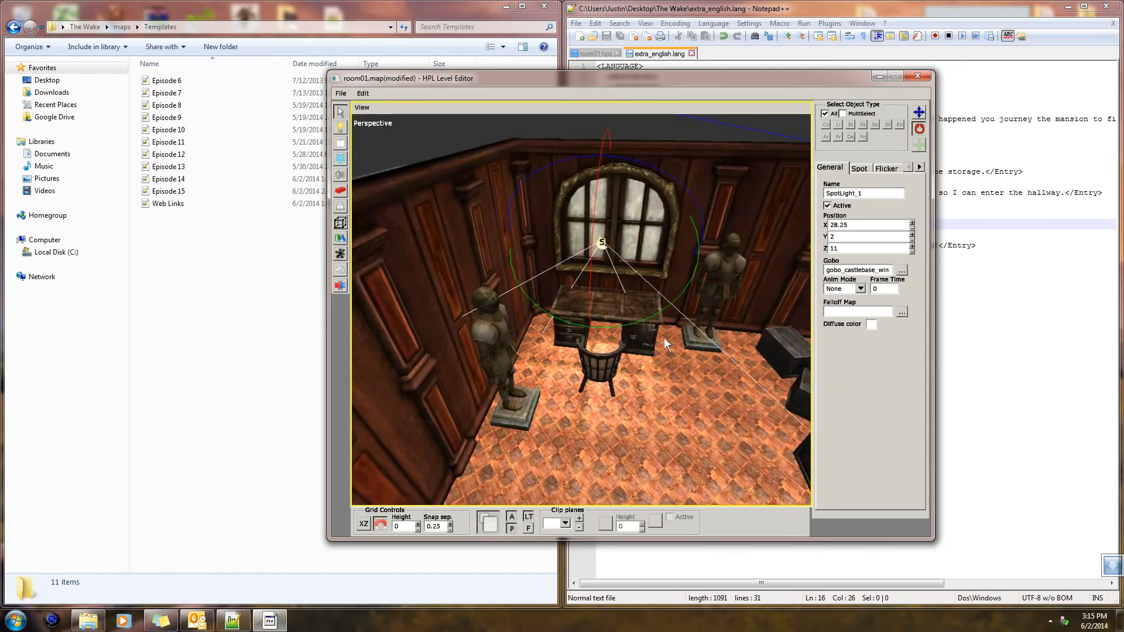
Fine-tune SpotLight_1 in front of the window to X 28, Z 11.25 and deselect it
left_click(918, 112)
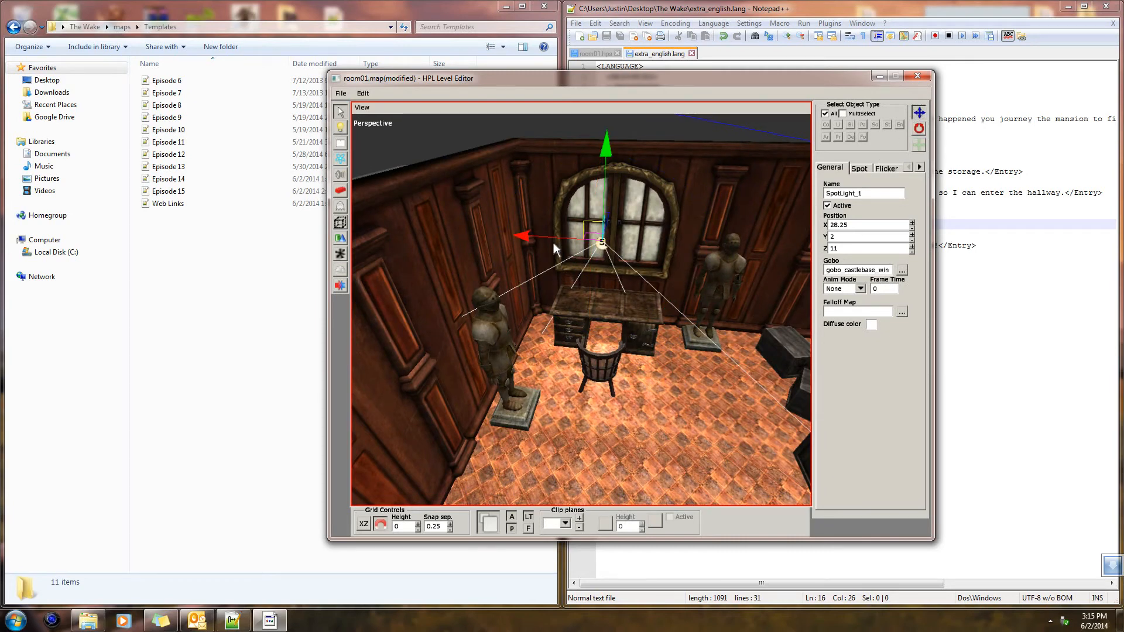
left_click_drag(553, 242, 562, 244)
middle_click_drag(624, 278, 539, 310)
left_click_drag(647, 241, 665, 241)
middle_click_drag(665, 242, 757, 304)
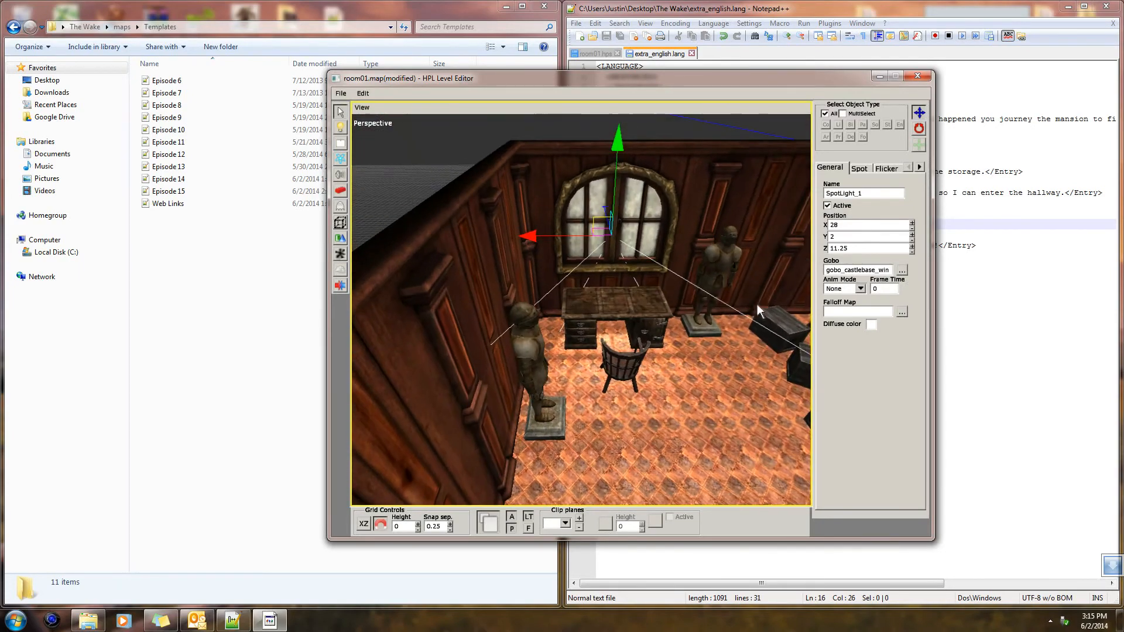
scroll(763, 387, "down", 2)
left_click(677, 385)
middle_click_drag(661, 447, 635, 423)
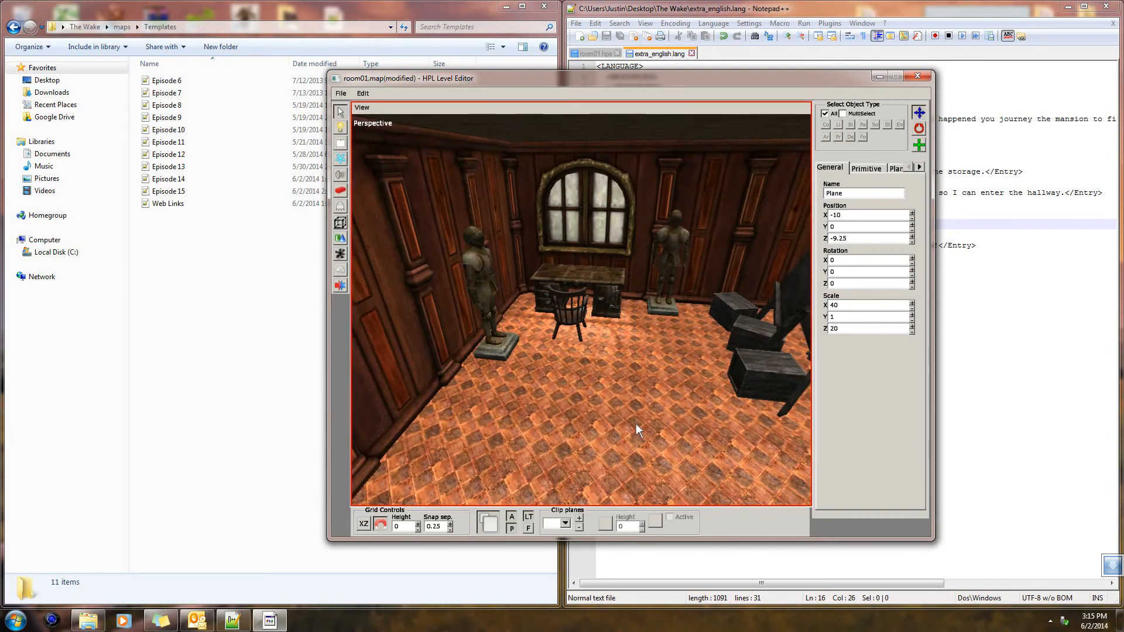
Switch off the editor's ambient and point preview lights and inspect the window light falling on the floor
left_click(511, 517)
left_click(511, 528)
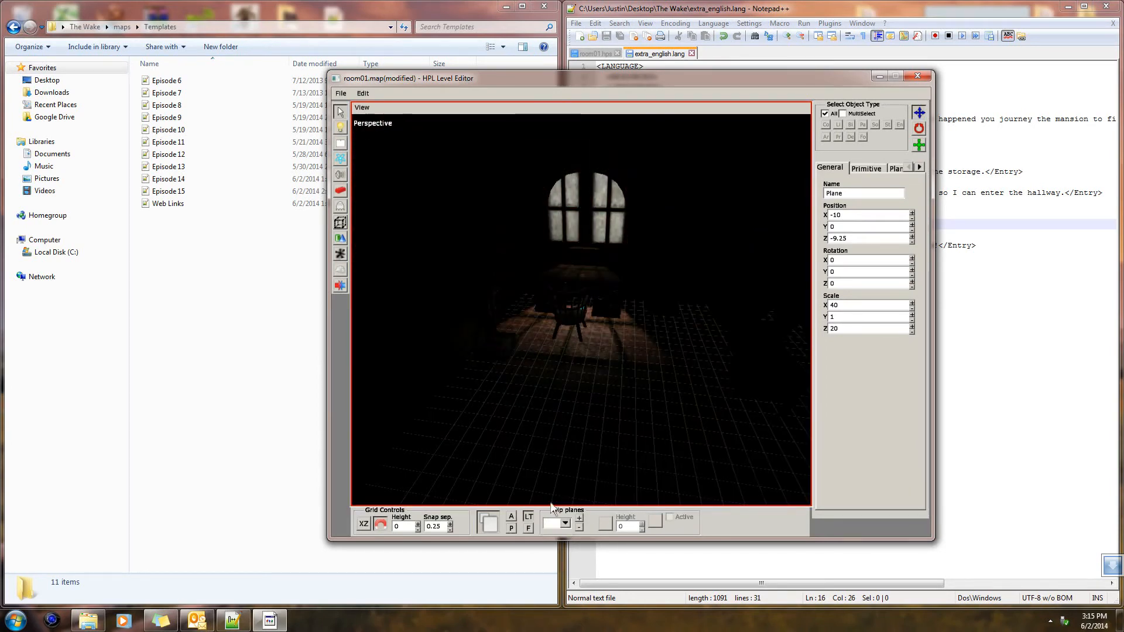
middle_click_drag(676, 399, 572, 410)
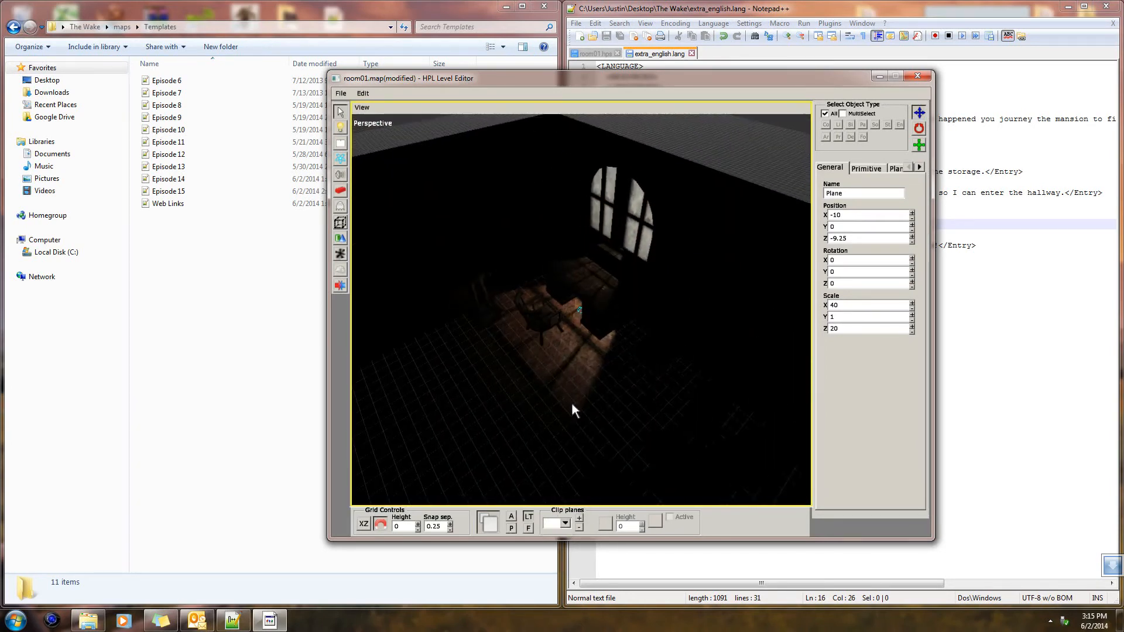
left_click_drag(583, 391, 614, 370, "alt")
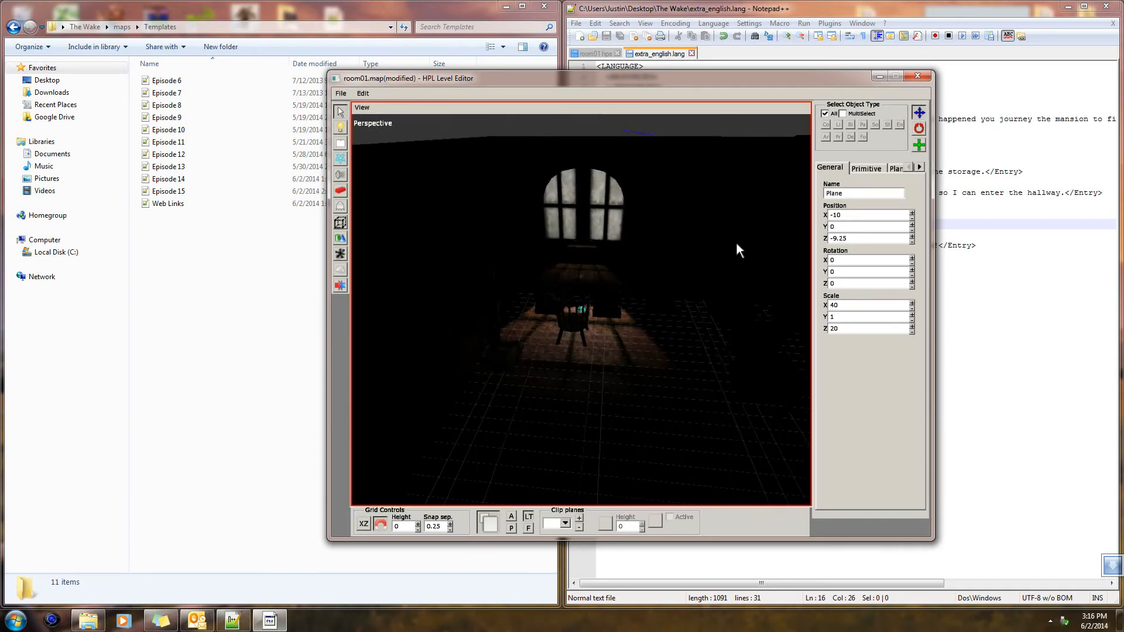
Select the spotlight at the desk window and review its general, spot and flicker settings
left_click_drag(608, 202, 778, 279, "alt")
left_click(652, 256)
left_click_drag(669, 294, 752, 266, "alt")
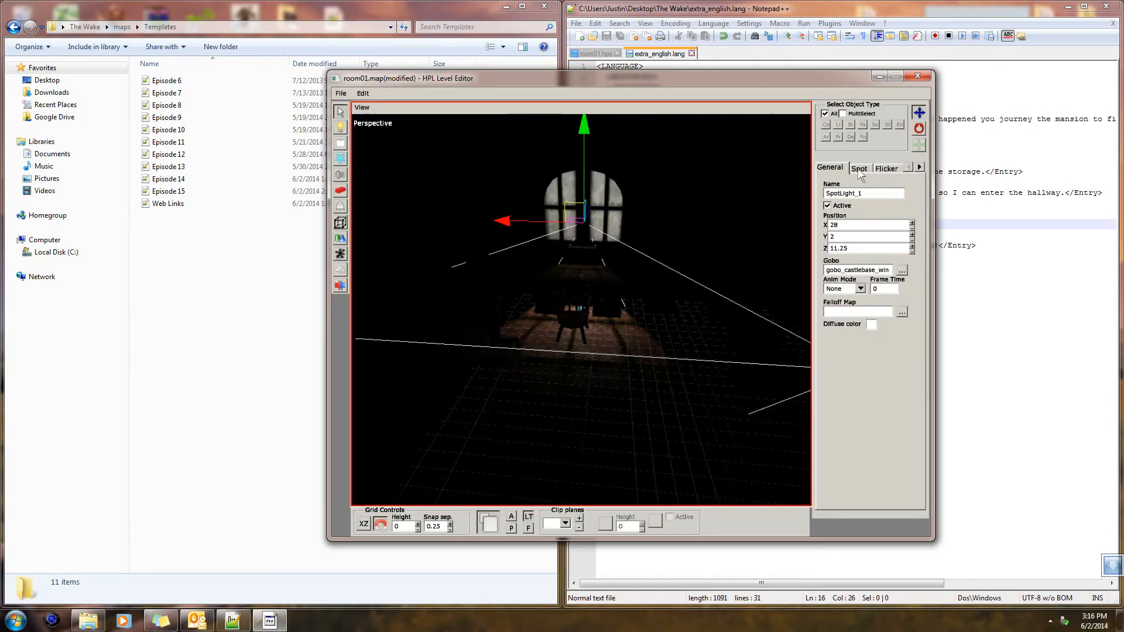
left_click(859, 168)
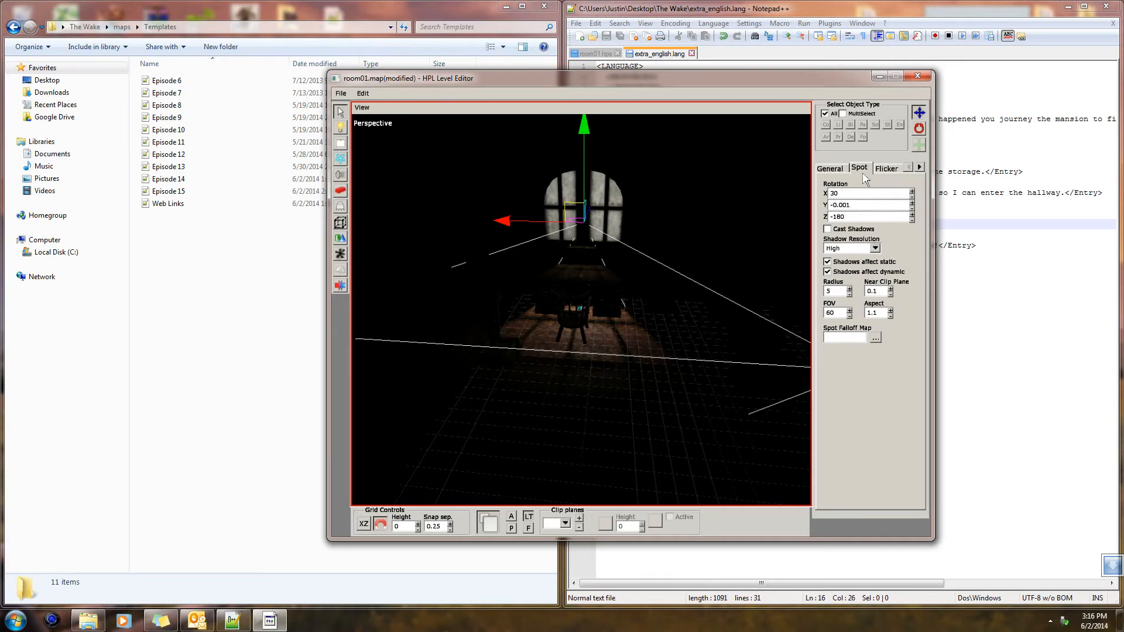
left_click(886, 170)
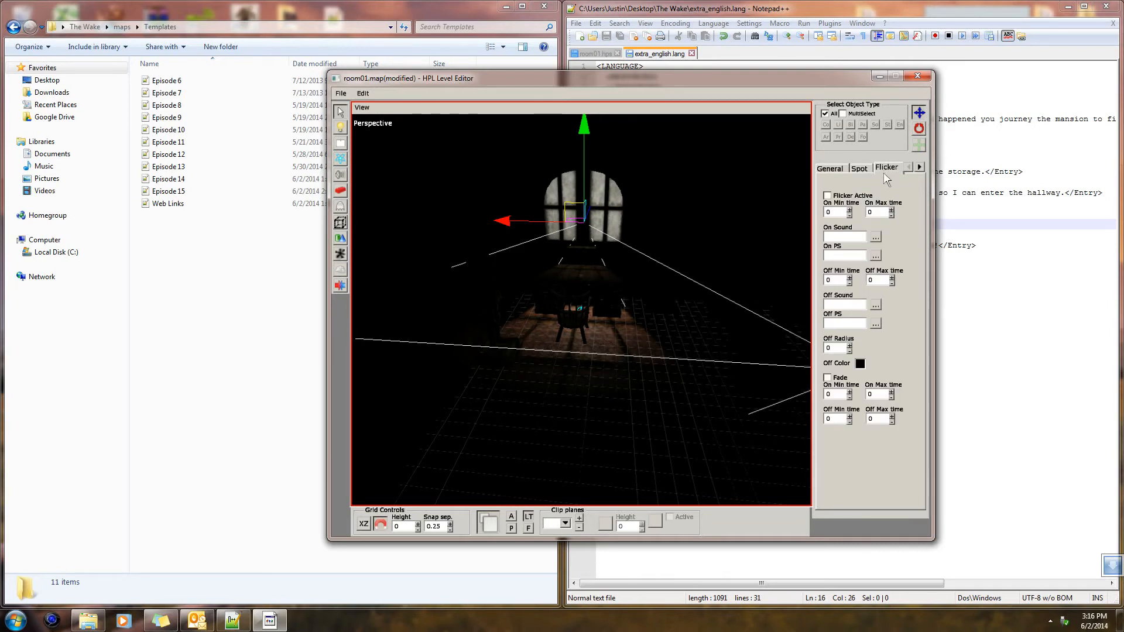
left_click(831, 168)
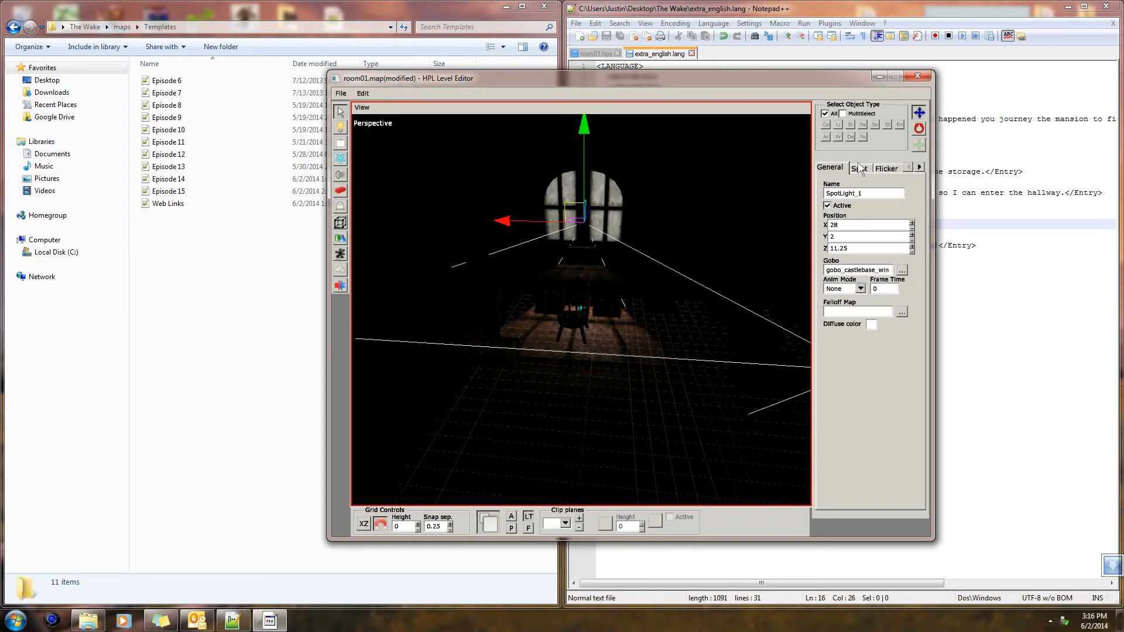
left_click(859, 168)
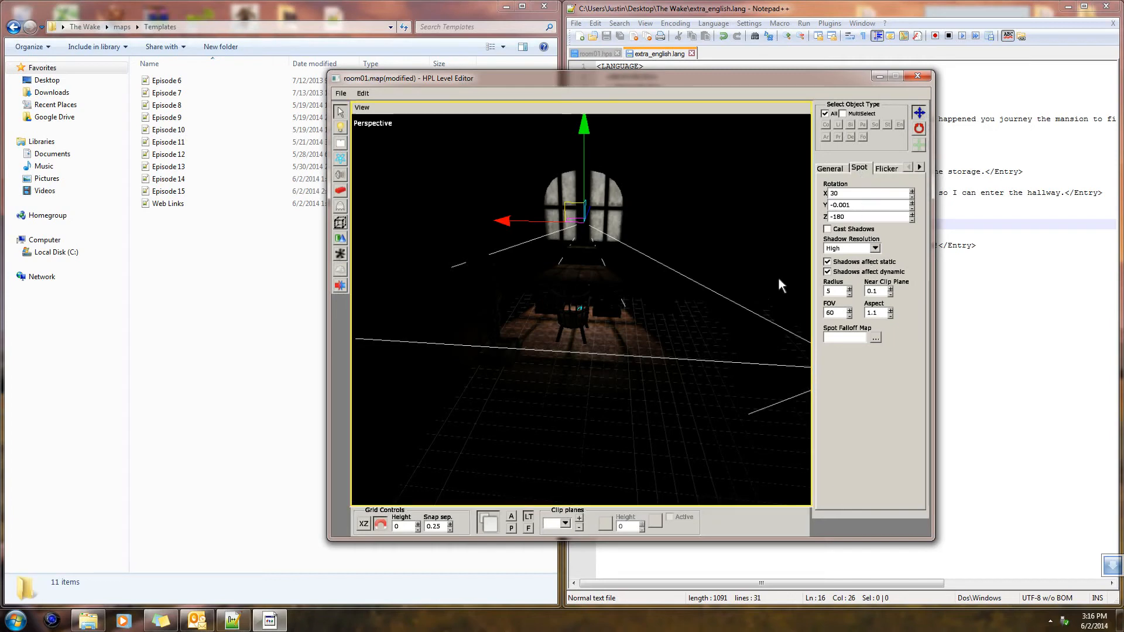
left_click_drag(733, 277, 920, 228, "alt")
Switch the editor's ambient and point preview lights back on and save the map
left_click_drag(801, 298, 531, 321, "alt")
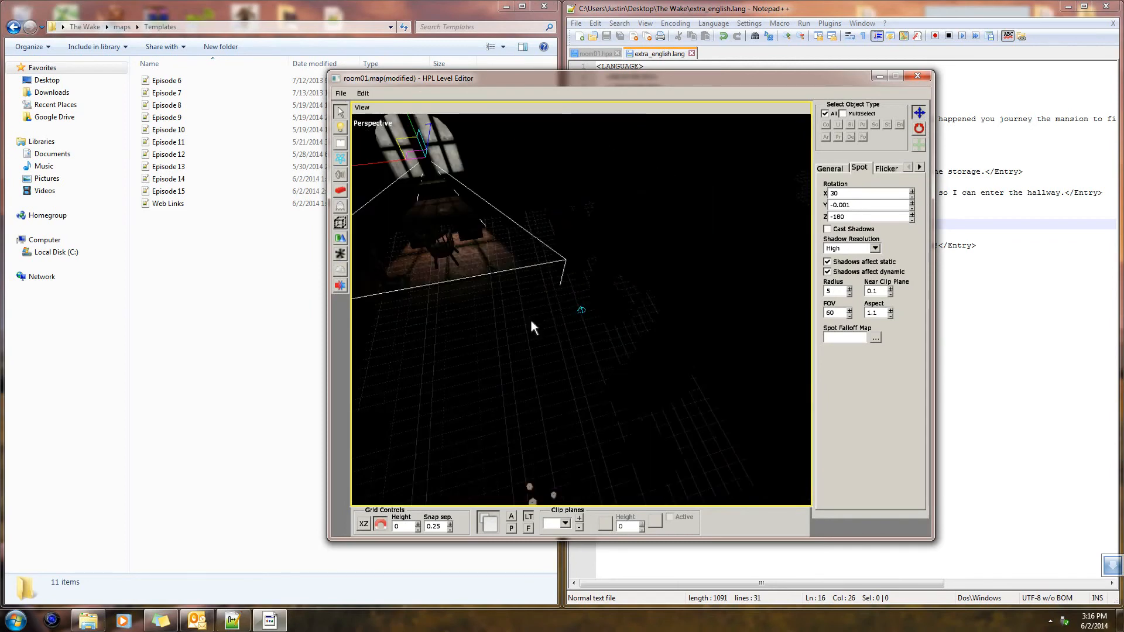
left_click(513, 518)
left_click(514, 526)
left_click_drag(529, 483, 621, 366, "alt")
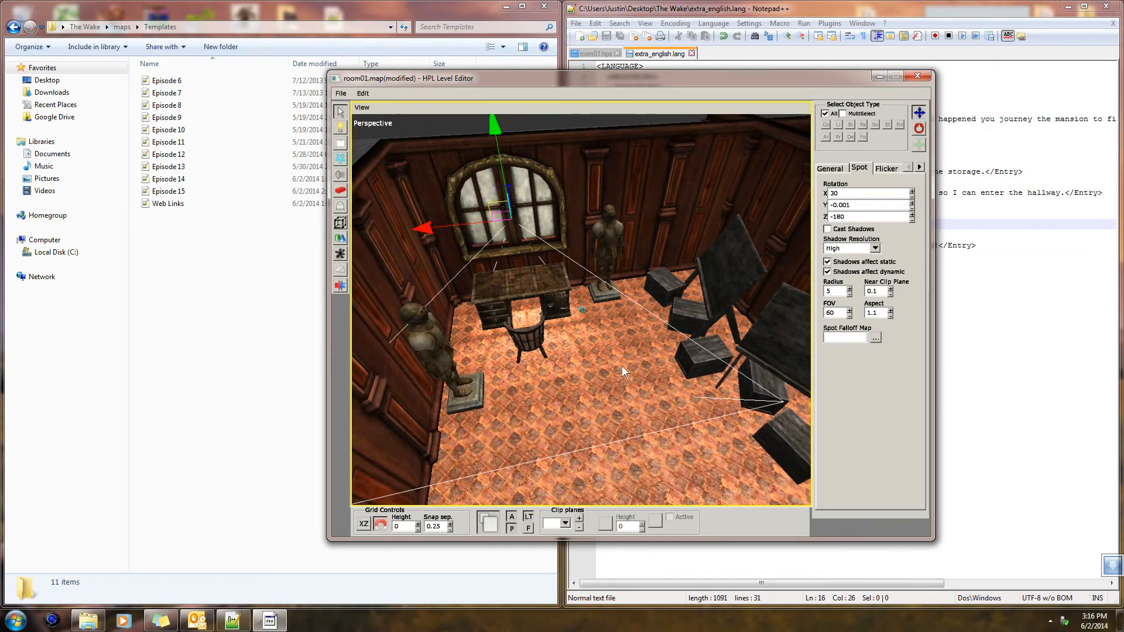
key("ctrl+s")
Examine the overall mansion layout, including the storage rooms, the hallway and the main bedroom
left_click_drag(601, 405, 703, 316, "alt")
left_click_drag(694, 272, 492, 409, "alt")
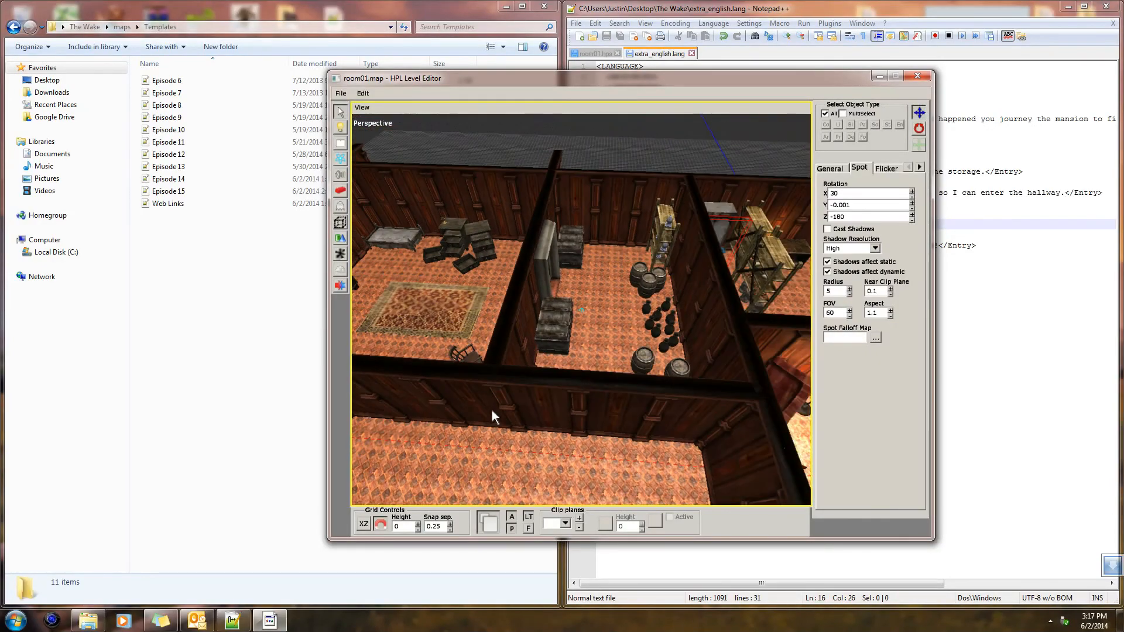
left_click_drag(599, 352, 658, 363, "alt")
left_click_drag(600, 405, 633, 285, "alt")
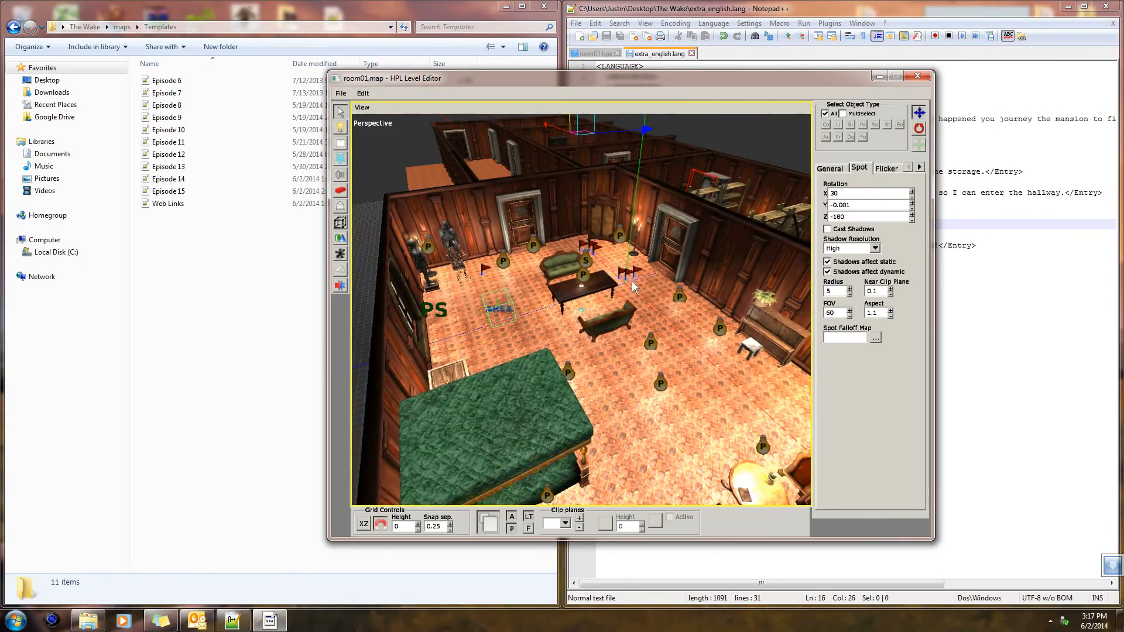
left_click_drag(583, 242, 716, 398, "alt")
left_click(705, 349)
left_click_drag(779, 378, 615, 267, "alt")
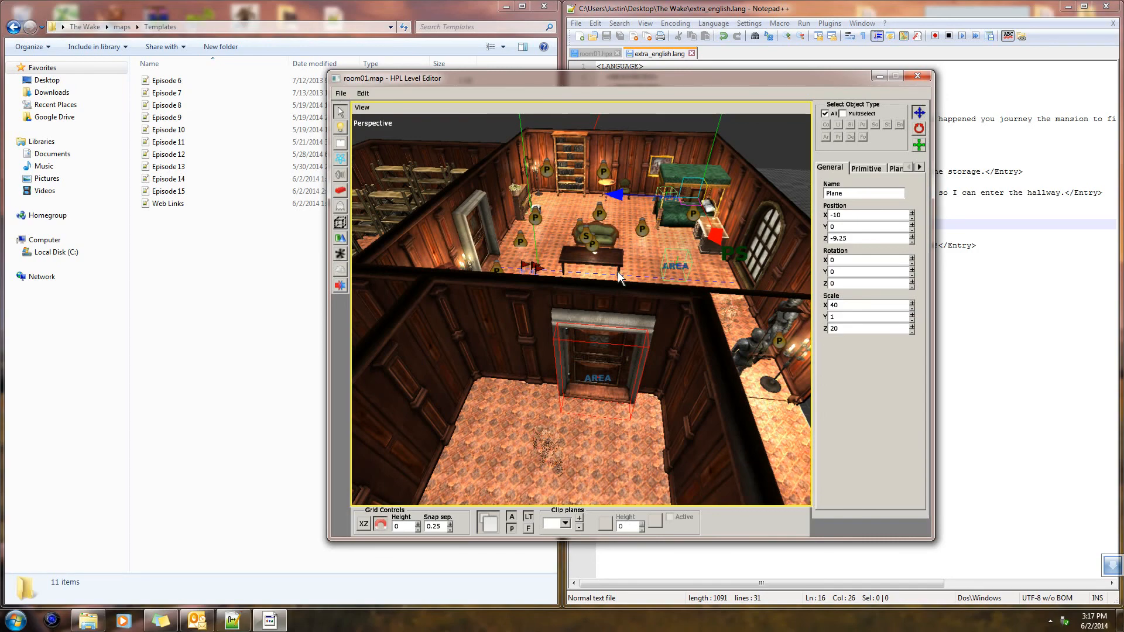
middle_click_drag(618, 272, 635, 345, "alt")
left_click_drag(635, 345, 596, 325, "alt")
scroll(651, 360, "down", 1)
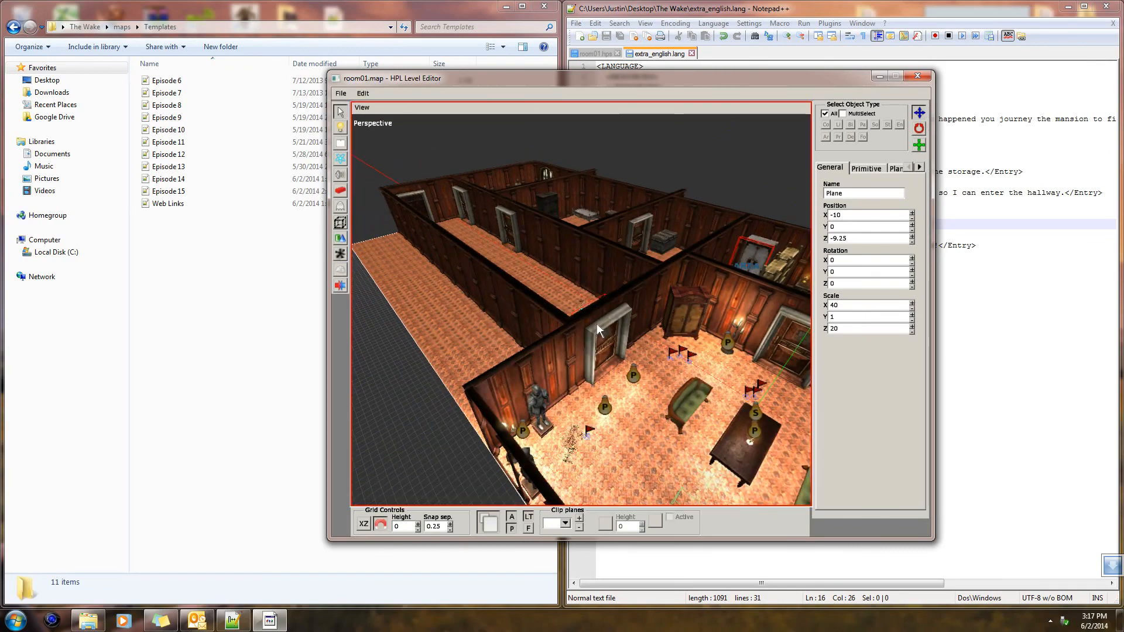